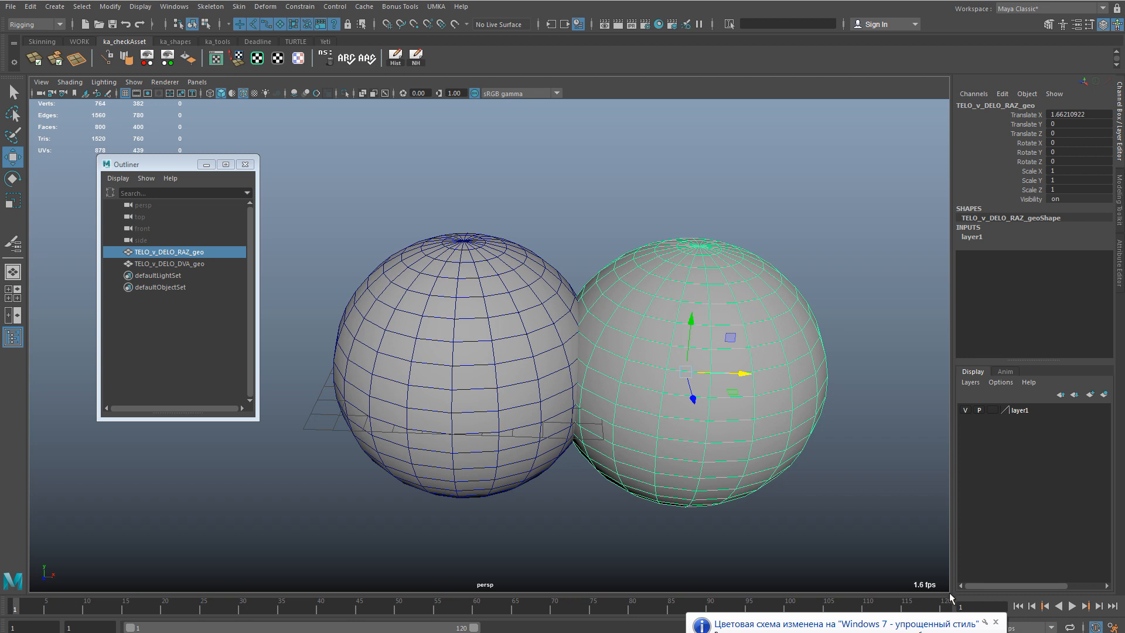
# Set Translate X of TELO_v_DELO_RAZ_geo to 0 and rename the display layer molodie_tela
pyautogui.click(995, 622)
pyautogui.write('0')
pyautogui.press('Return')
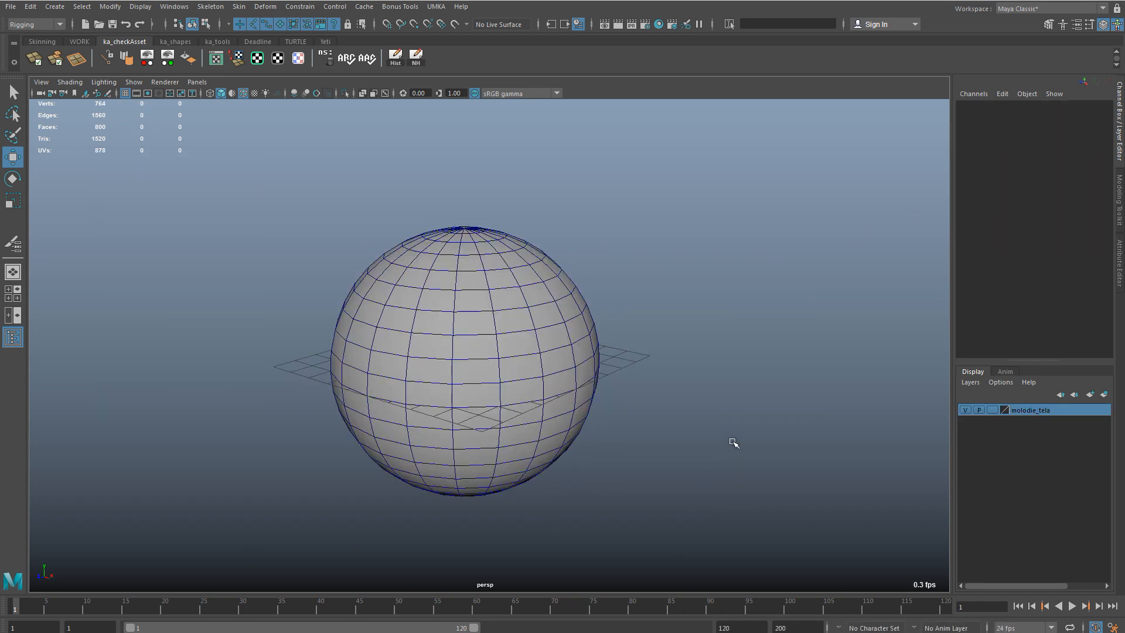
pyautogui.keyDown('alt'); pyautogui.moveTo(734, 442); pyautogui.dragTo(272, 375); pyautogui.keyUp('alt')
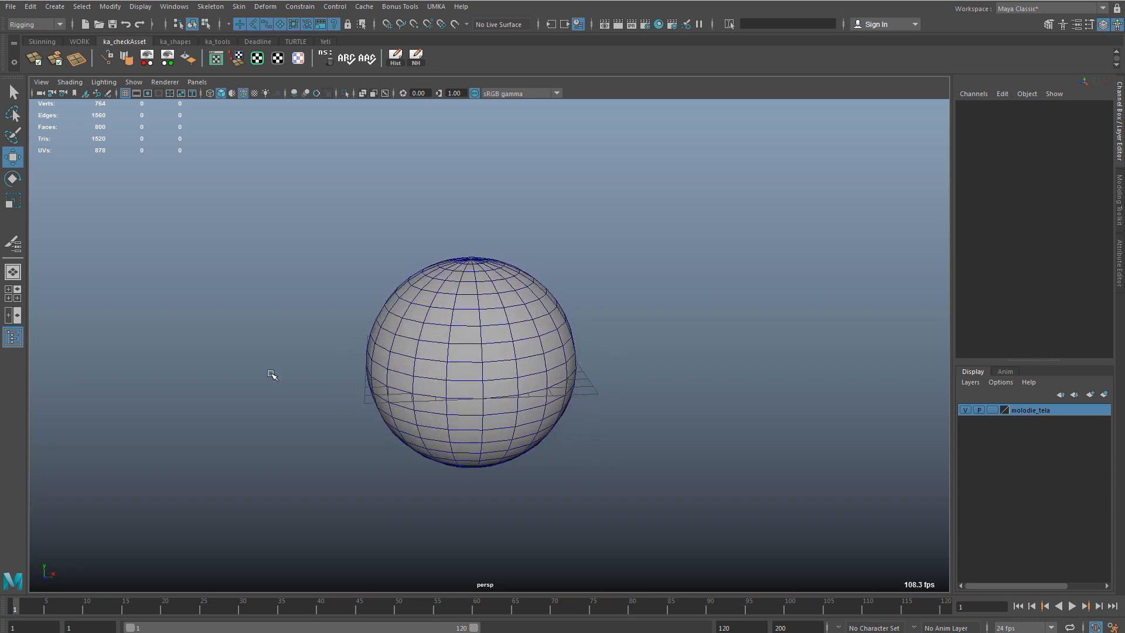
# Move the TELO_v_DELO_DVA_geo sphere about 1.53 units along Z, clear of the first sphere
pyautogui.click(170, 260)
pyautogui.click(170, 273)
pyautogui.keyDown('alt'); pyautogui.moveTo(410, 337); pyautogui.dragTo(630, 399); pyautogui.keyUp('alt')
pyautogui.keyDown('alt'); pyautogui.moveTo(607, 343); pyautogui.dragTo(668, 355); pyautogui.keyUp('alt')
pyautogui.moveTo(503, 204); pyautogui.dragTo(519, 334)
pyautogui.click(668, 381)
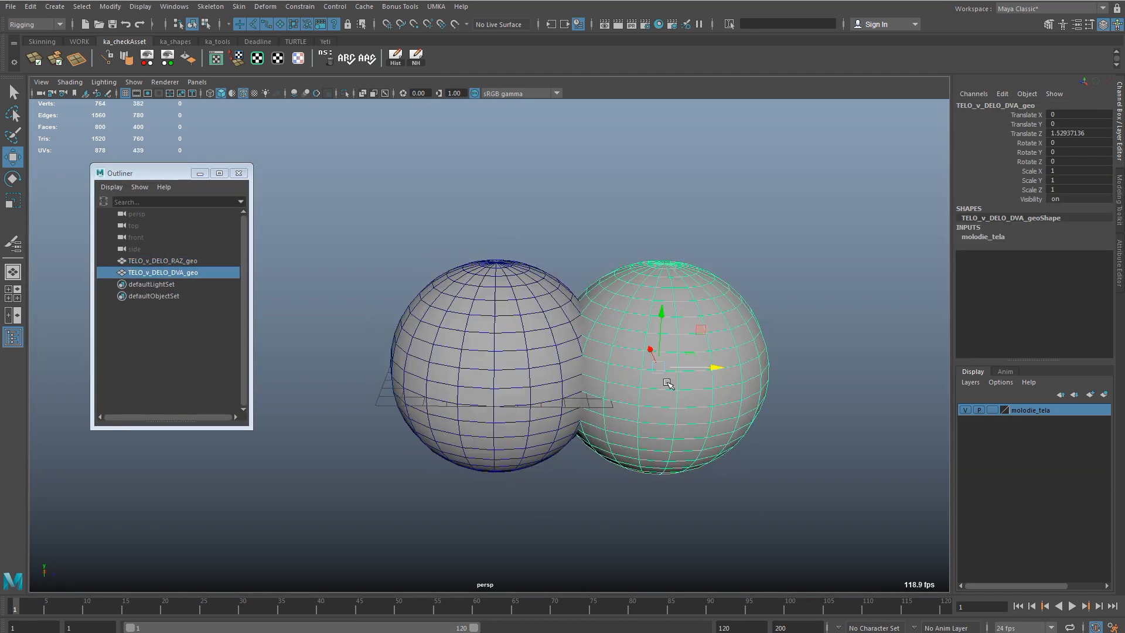
# Reset the translation and rotation of both spheres to 0
pyautogui.moveTo(369, 225); pyautogui.dragTo(800, 544)
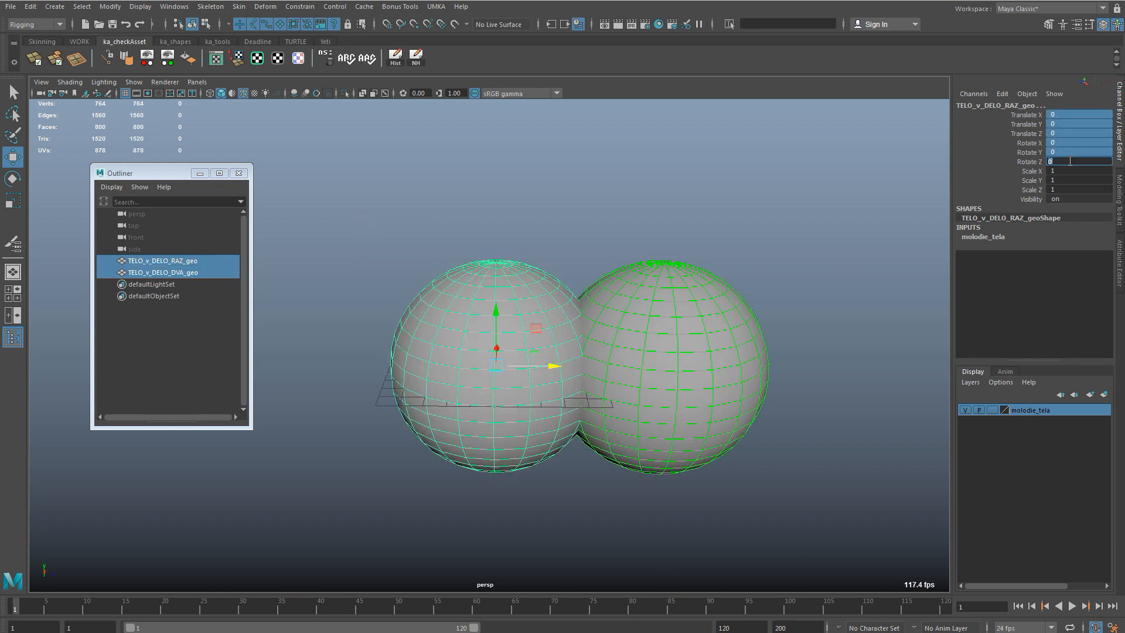
pyautogui.write('0')
pyautogui.press('Return')
# Hide the molodie_tela layer and create a locator at the origin
pyautogui.keyDown('alt'); pyautogui.moveTo(637, 246); pyautogui.dragTo(404, 276); pyautogui.keyUp('alt')
pyautogui.click(966, 410)
pyautogui.click(742, 371)
pyautogui.click(53, 8)
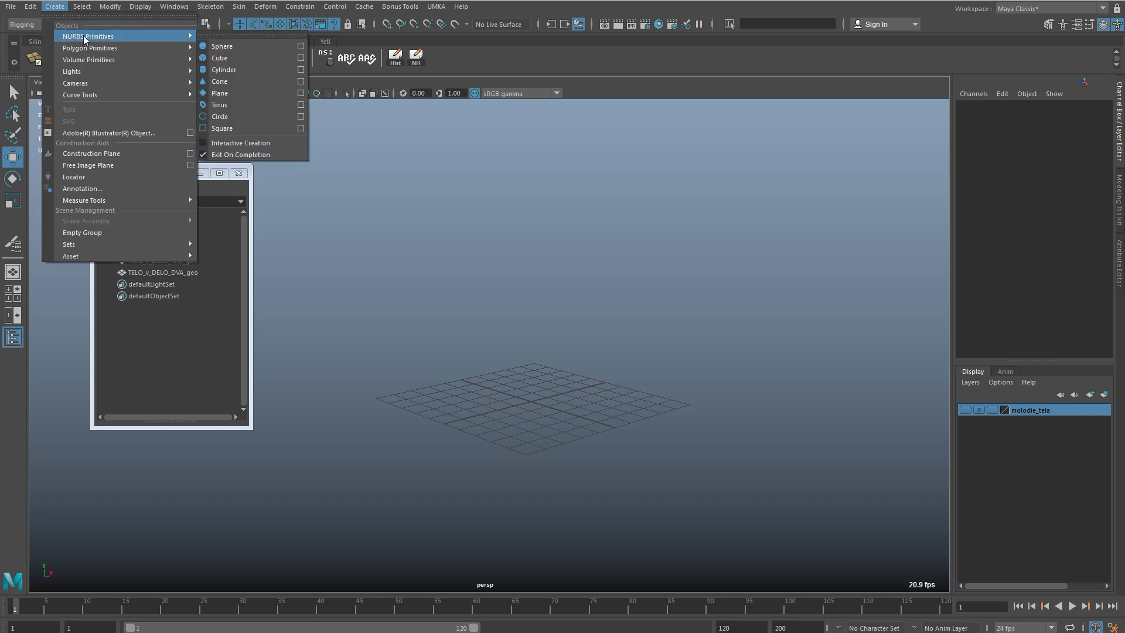
pyautogui.click(74, 179)
pyautogui.keyDown('alt'); pyautogui.moveTo(508, 307); pyautogui.dragTo(604, 340); pyautogui.keyUp('alt')
pyautogui.keyDown('alt'); pyautogui.moveTo(604, 340); pyautogui.dragTo(629, 345, button='right'); pyautogui.keyUp('alt')
pyautogui.keyDown('alt'); pyautogui.moveTo(630, 345); pyautogui.dragTo(648, 328); pyautogui.keyUp('alt')
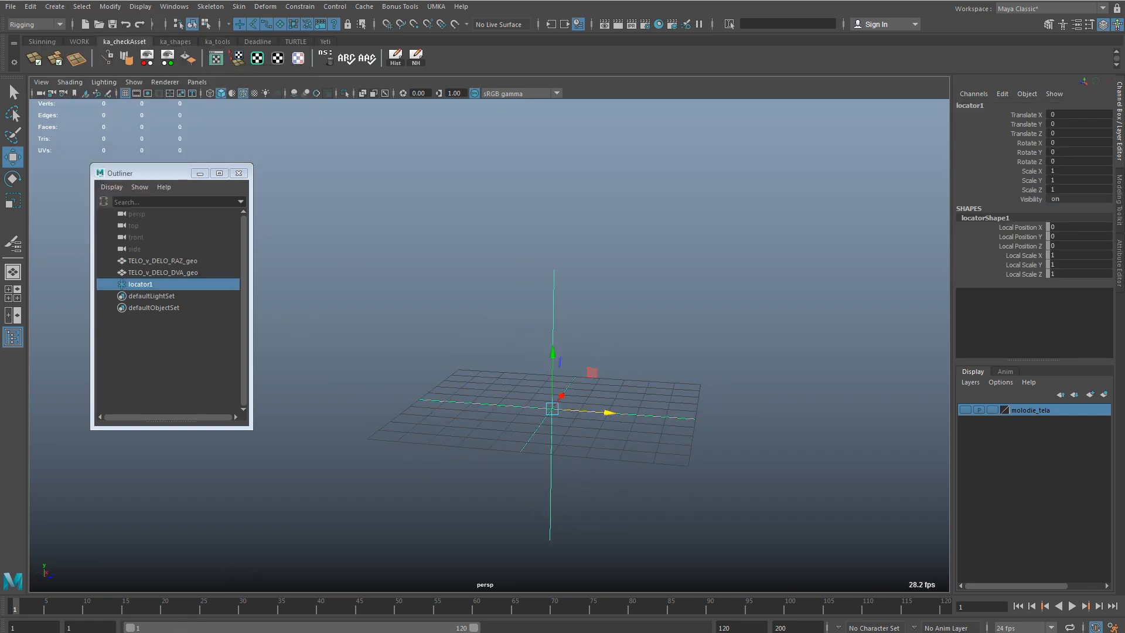
# Create a joint at the origin as a child of the locator
pyautogui.hotkey('ctrl', 'j')
pyautogui.click(111, 284)
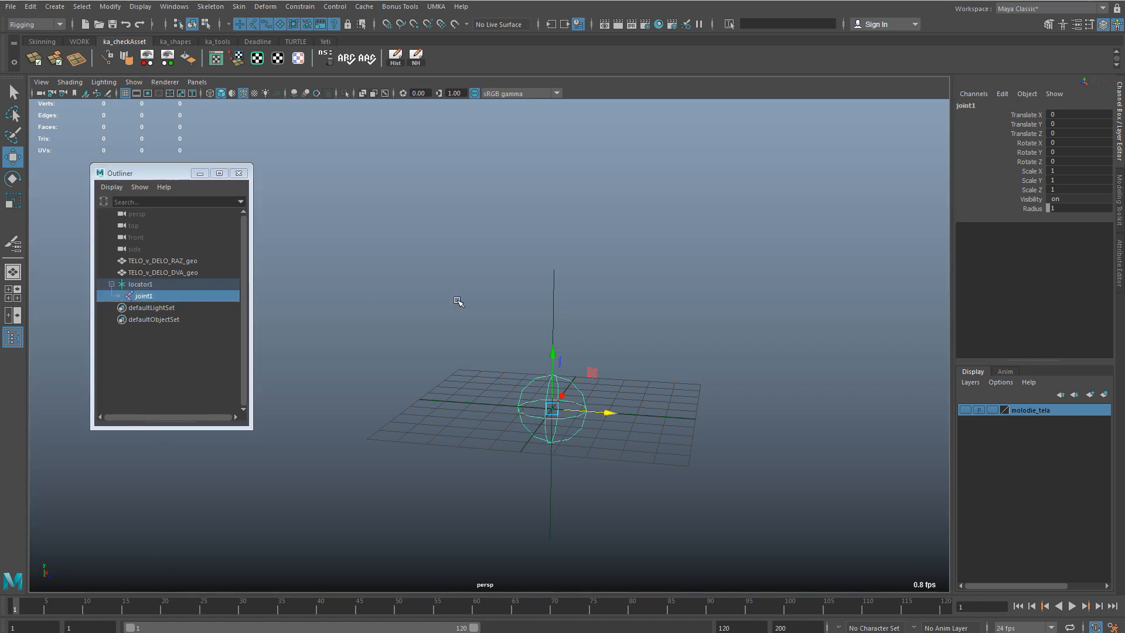
pyautogui.keyDown('alt'); pyautogui.moveTo(459, 304); pyautogui.dragTo(555, 276); pyautogui.keyUp('alt')
pyautogui.keyDown('alt'); pyautogui.moveTo(556, 275); pyautogui.dragTo(509, 284, button='right'); pyautogui.keyUp('alt')
pyautogui.keyDown('alt'); pyautogui.moveTo(509, 284); pyautogui.dragTo(480, 293); pyautogui.keyUp('alt')
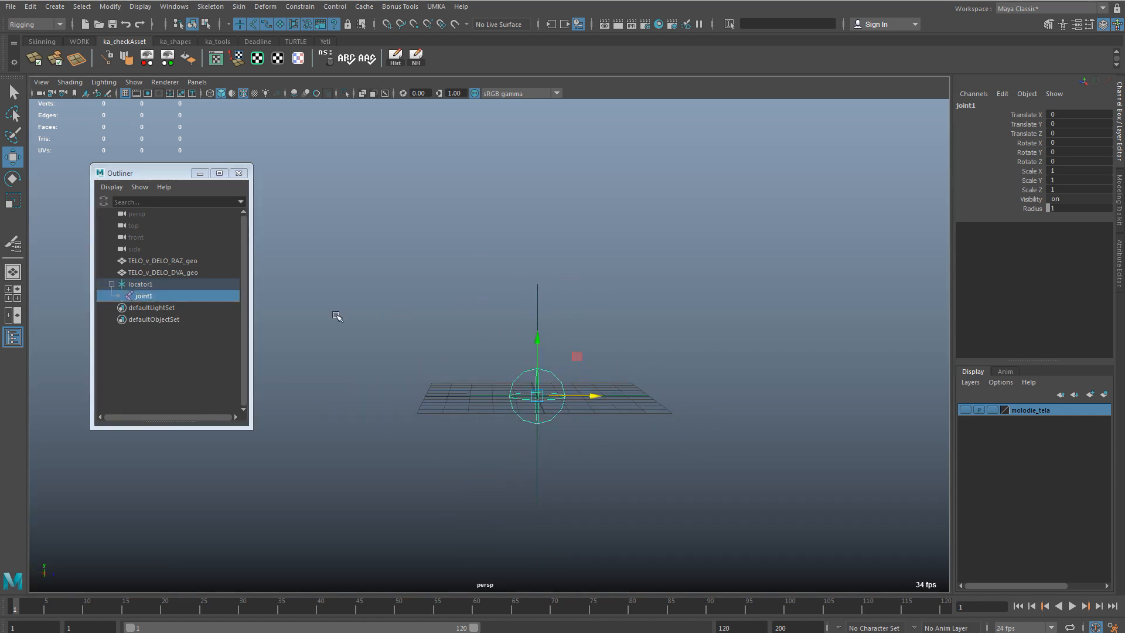
pyautogui.click(111, 284)
# Create a second, unparented joint at the origin and rename it root
pyautogui.click(299, 350)
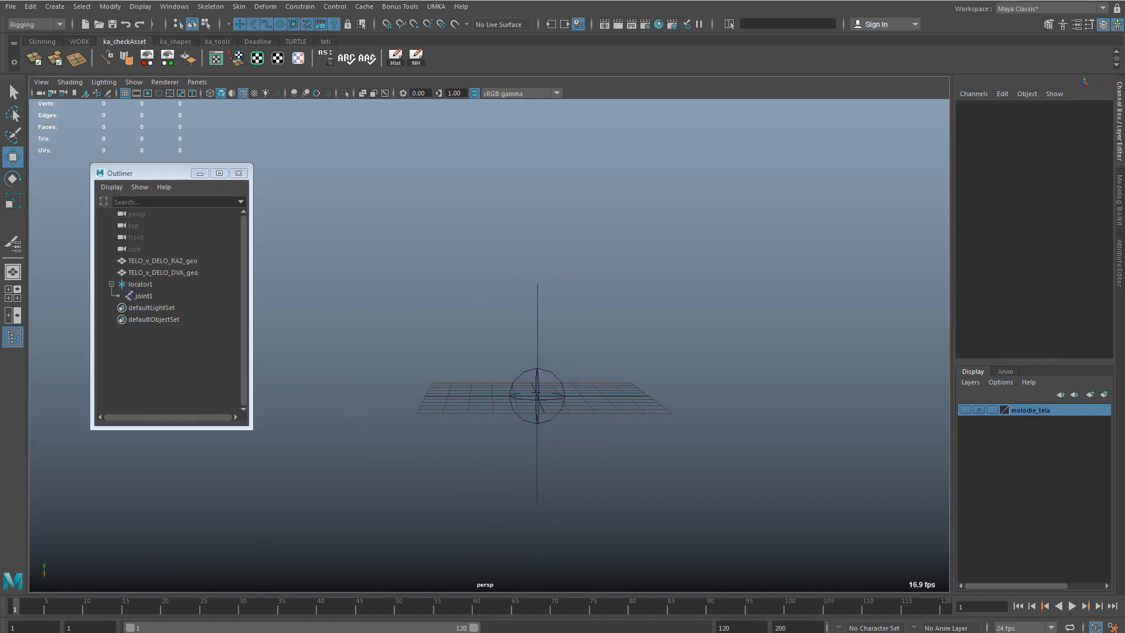
pyautogui.press('g')
pyautogui.doubleClick(139, 309)
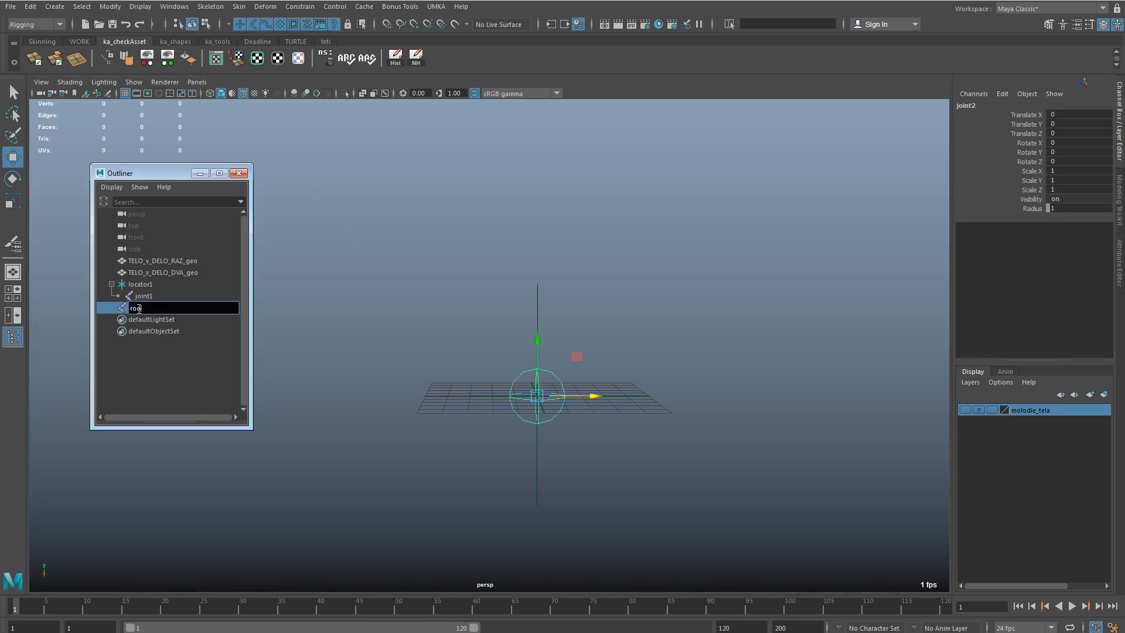
pyautogui.click(144, 295)
pyautogui.keyDown('alt'); pyautogui.moveTo(357, 301); pyautogui.dragTo(410, 334); pyautogui.keyUp('alt')
pyautogui.click(237, 104)
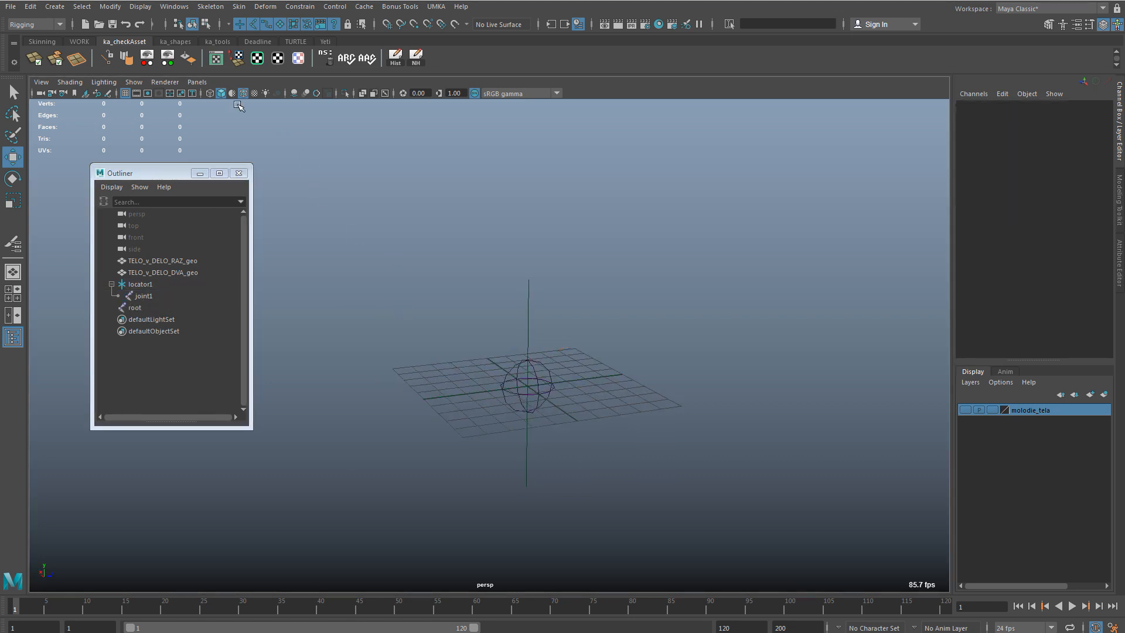
# Move locator1 together with its child joint away from the origin in the YZ plane
pyautogui.click(528, 287)
pyautogui.keyDown('alt'); pyautogui.moveTo(580, 325); pyautogui.dragTo(541, 301); pyautogui.keyUp('alt')
pyautogui.moveTo(578, 354); pyautogui.dragTo(737, 286)
# Parent the root joint under a new locator at the origin named root_loc
pyautogui.click(536, 390)
pyautogui.moveTo(541, 393); pyautogui.dragTo(530, 365)
pyautogui.click(55, 7)
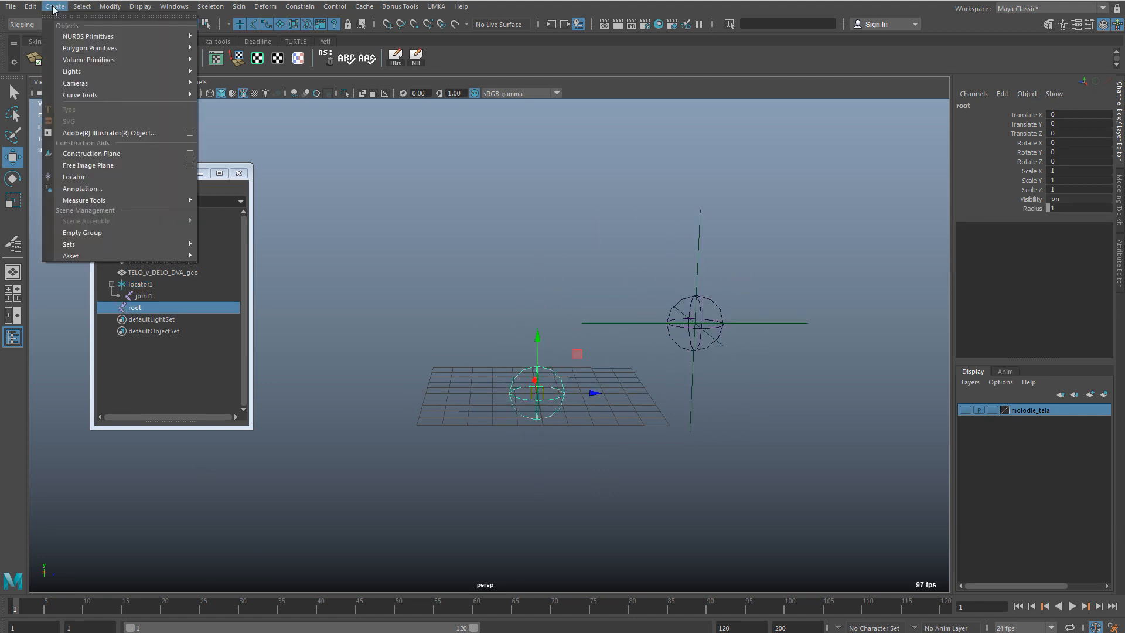
pyautogui.click(100, 185)
pyautogui.click(135, 307)
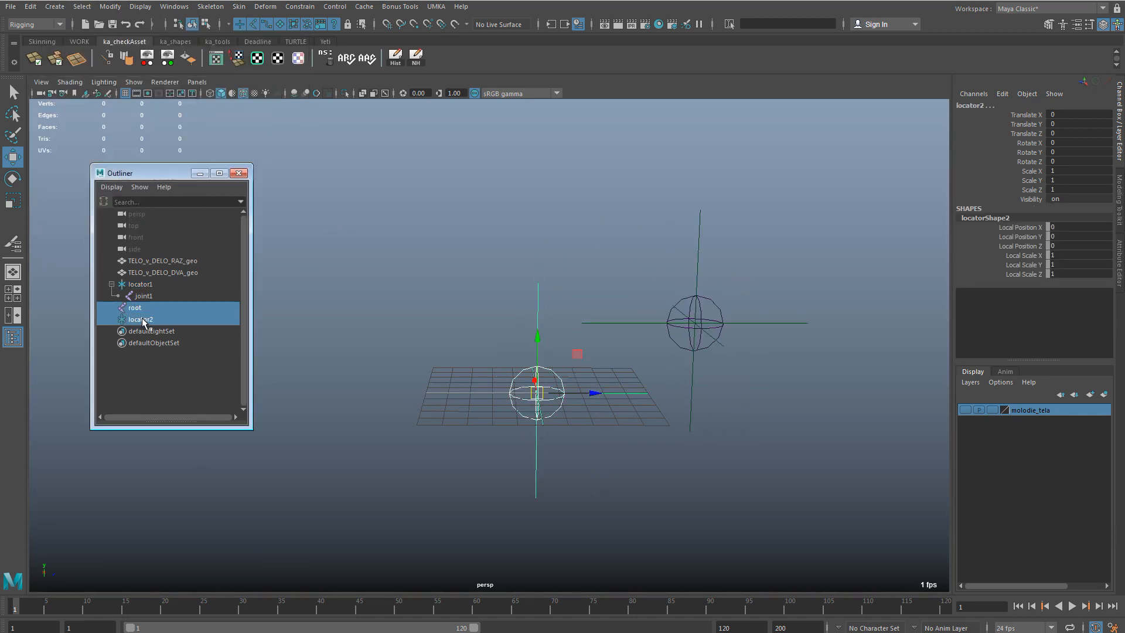
pyautogui.moveTo(135, 307); pyautogui.dragTo(138, 318, button='middle')
pyautogui.doubleClick(140, 309)
pyautogui.write('root_loc')
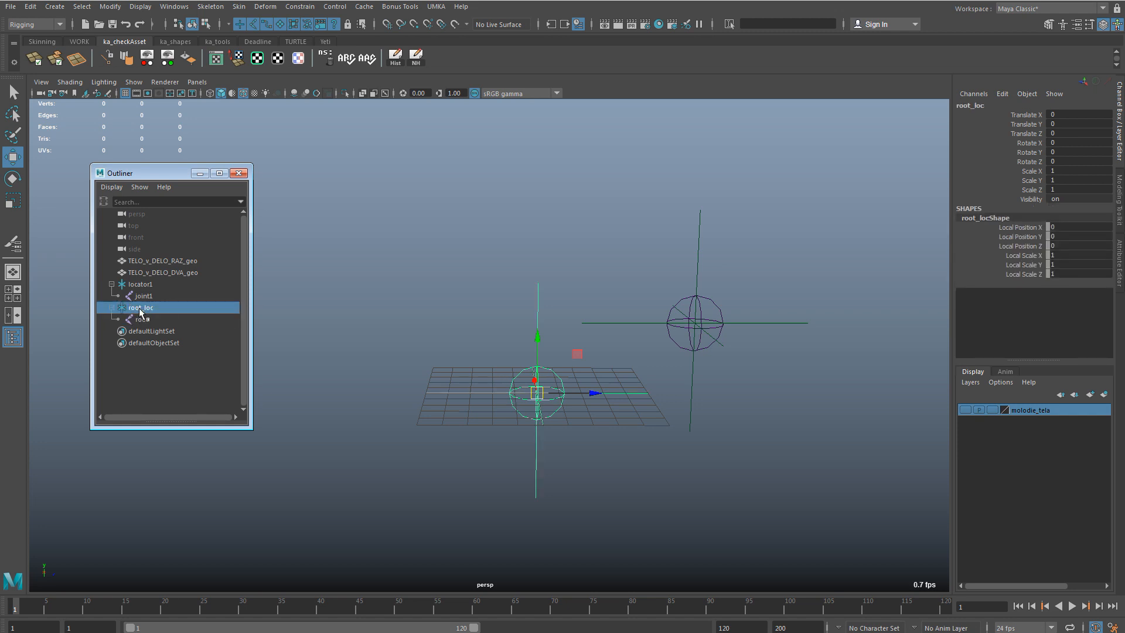
# Reset the offset locator's translation to 0, and rename its joint joint_1 and the locator joint_1_loc
pyautogui.click(703, 298)
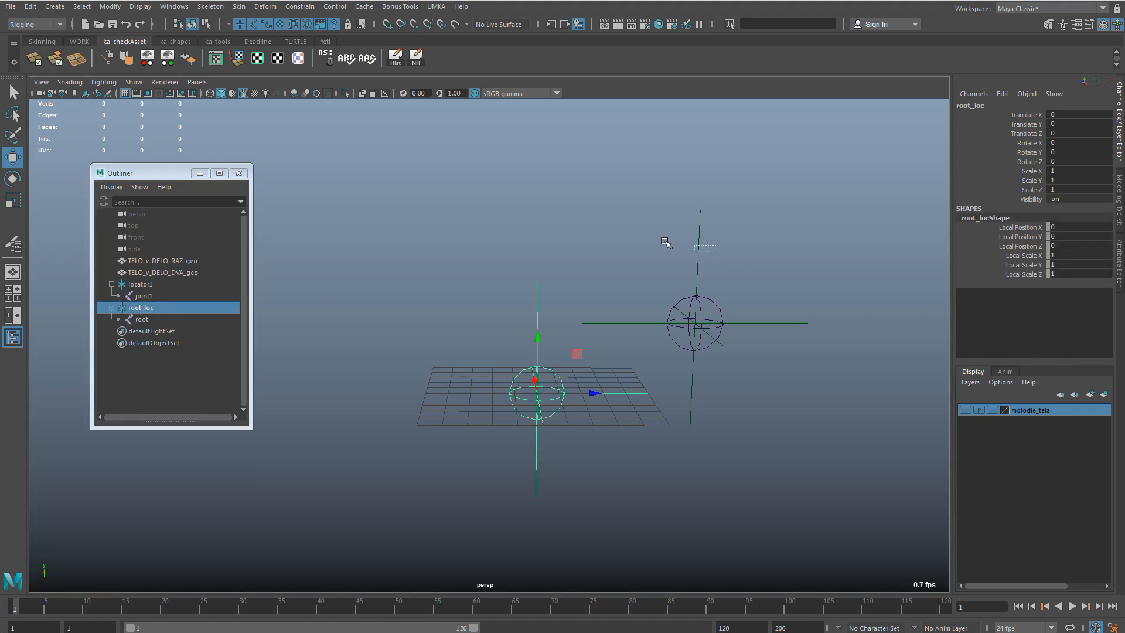
pyautogui.doubleClick(145, 296)
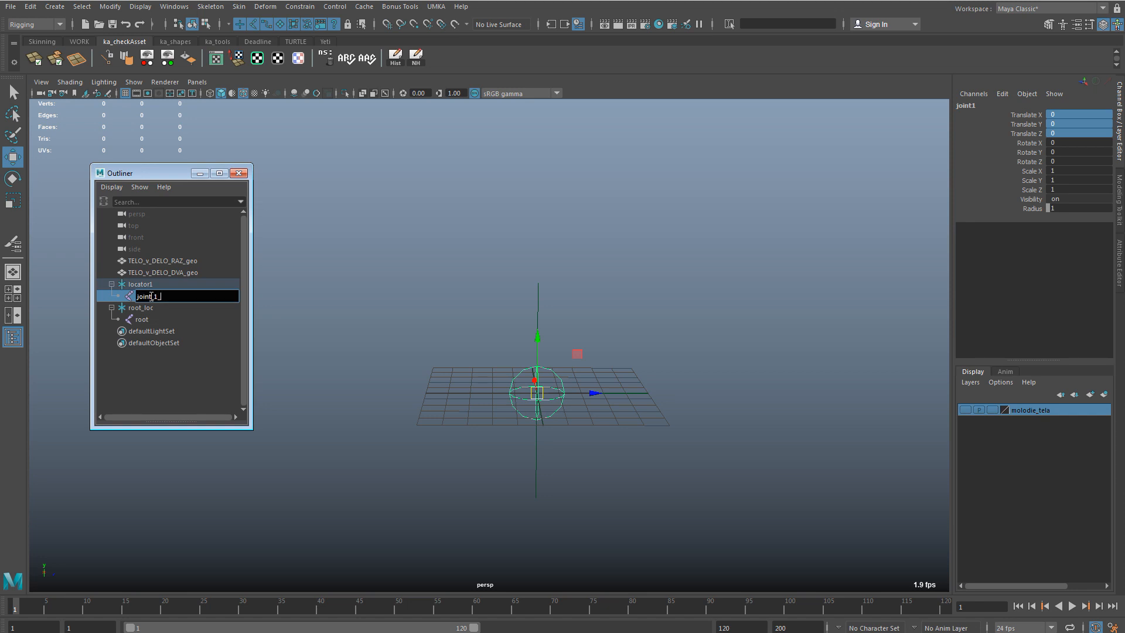
pyautogui.press('Return')
pyautogui.doubleClick(166, 296)
pyautogui.doubleClick(151, 284)
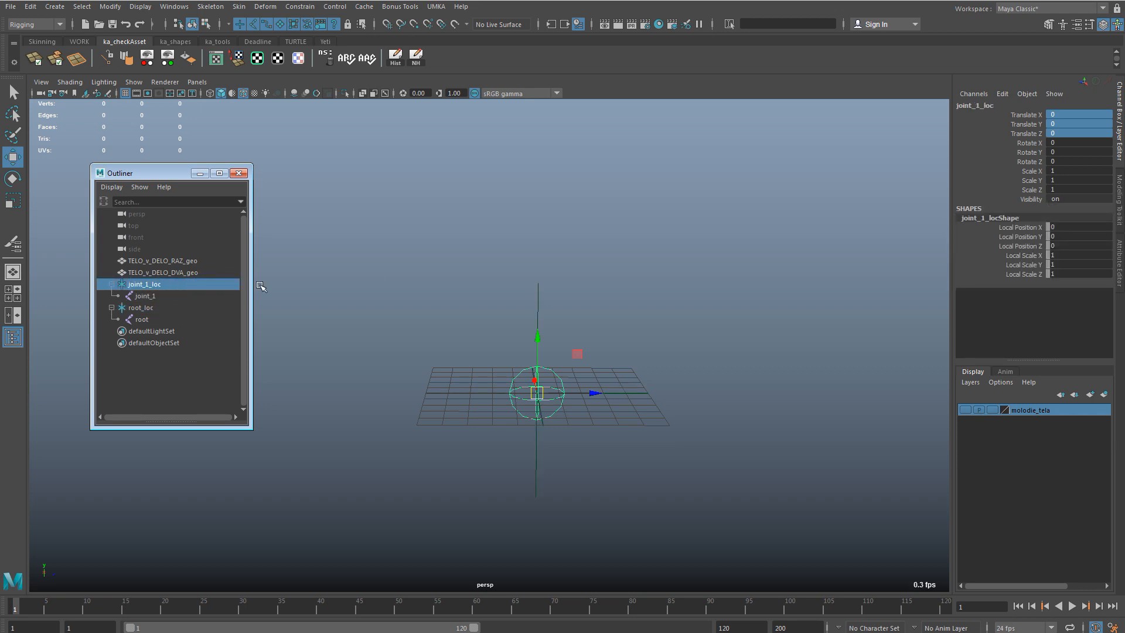
# Show the molodie_tela layer and hide the TELO_v_DELO_DVA_geo sphere
pyautogui.click(964, 409)
pyautogui.moveTo(149, 173); pyautogui.dragTo(230, 140)
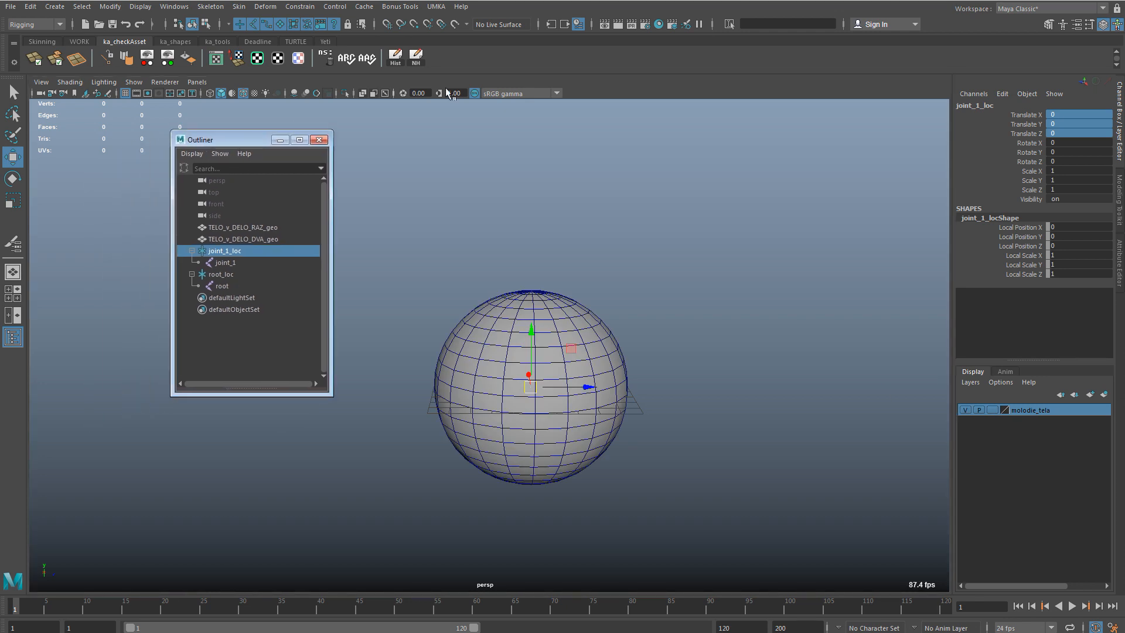
pyautogui.click(252, 239)
pyautogui.hotkey('ctrl', 'h')
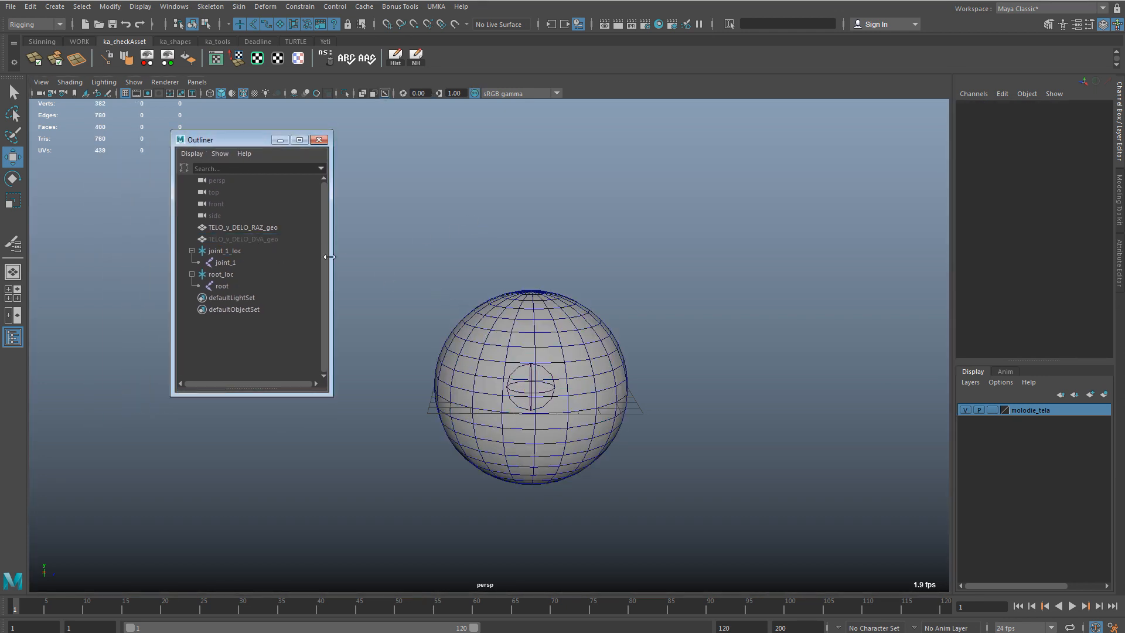
# Raise joint_1_loc to the sphere's top, at Translate Y 1
pyautogui.click(224, 274)
pyautogui.click(231, 252)
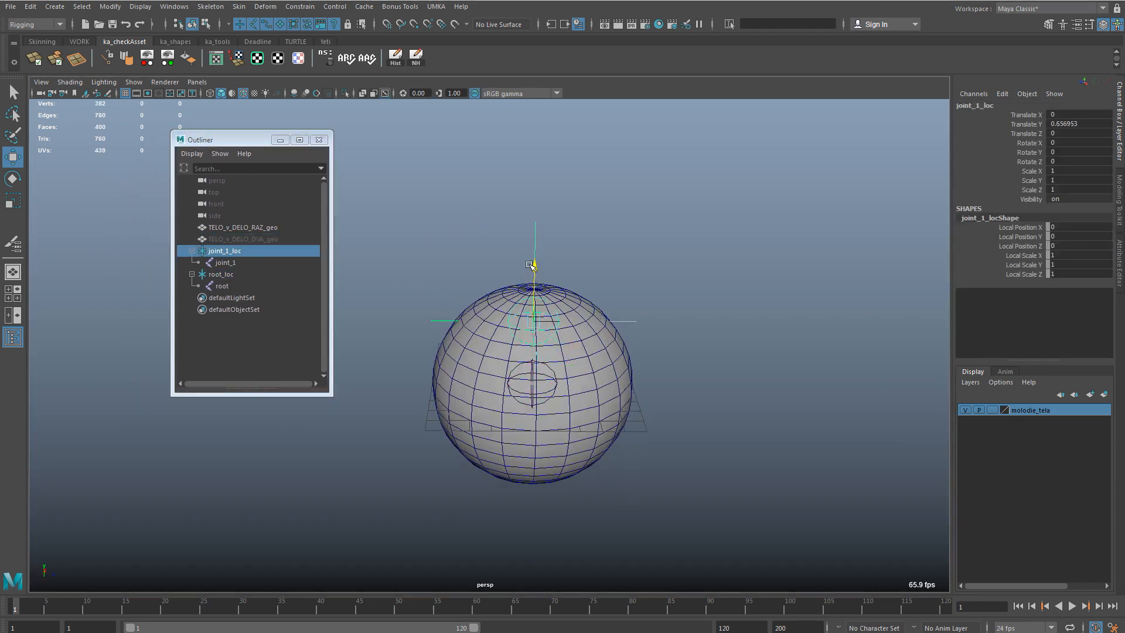
pyautogui.scroll(4, 673, 251)
pyautogui.moveTo(530, 266); pyautogui.dragTo(566, 241)
pyautogui.keyDown('alt'); pyautogui.moveTo(566, 241); pyautogui.dragTo(410, 231); pyautogui.keyUp('alt')
pyautogui.scroll(-3, 437, 228)
# Bind TELO_v_DELO_RAZ_geo as skin to the joints joint_1 and root
pyautogui.click(224, 262)
pyautogui.keyDown('ctrl'); pyautogui.click(222, 286); pyautogui.keyUp('ctrl')
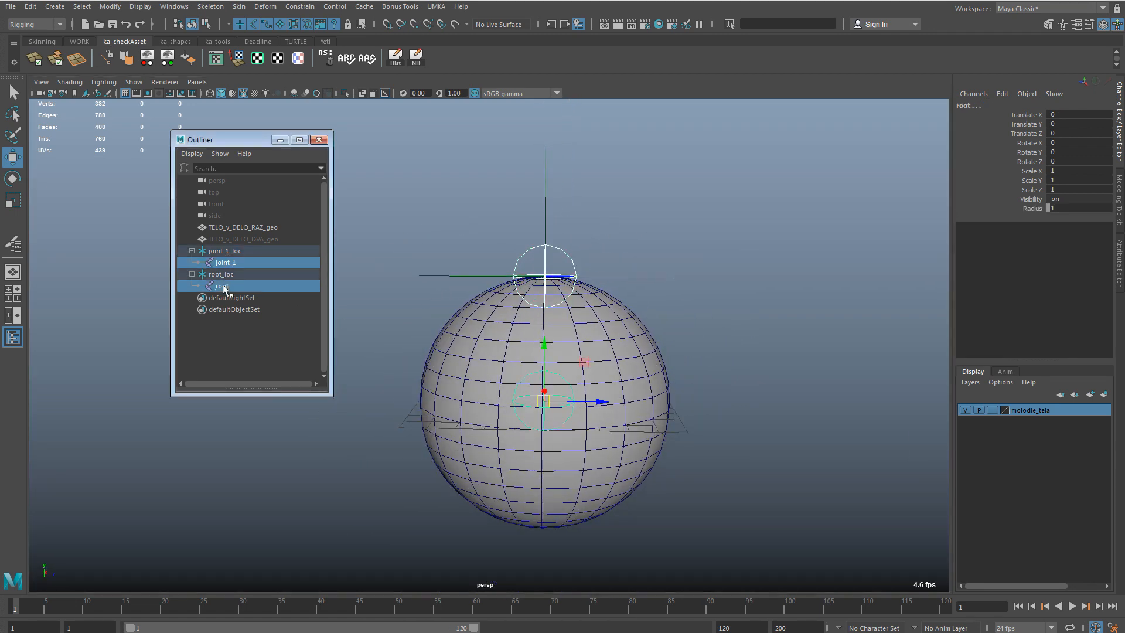
pyautogui.keyDown('ctrl'); pyautogui.click(230, 227); pyautogui.keyUp('ctrl')
pyautogui.click(239, 7)
pyautogui.click(278, 37)
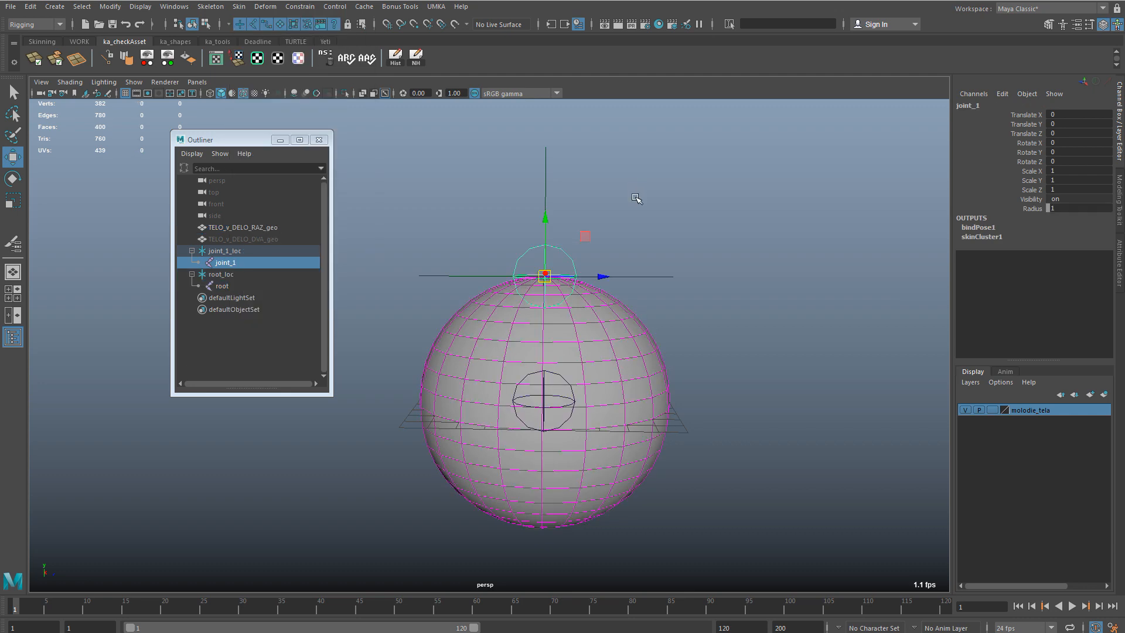
# Test the sphere's deformation by pulling joint_1_loc up to about Y 1.76, and undo the move
pyautogui.click(637, 196)
pyautogui.click(545, 191)
pyautogui.scroll(-3, 540, 210)
pyautogui.moveTo(533, 243)
pyautogui.mouseDown()
pyautogui.moveTo(539, 206)
pyautogui.moveTo(540, 227)
pyautogui.mouseUp()
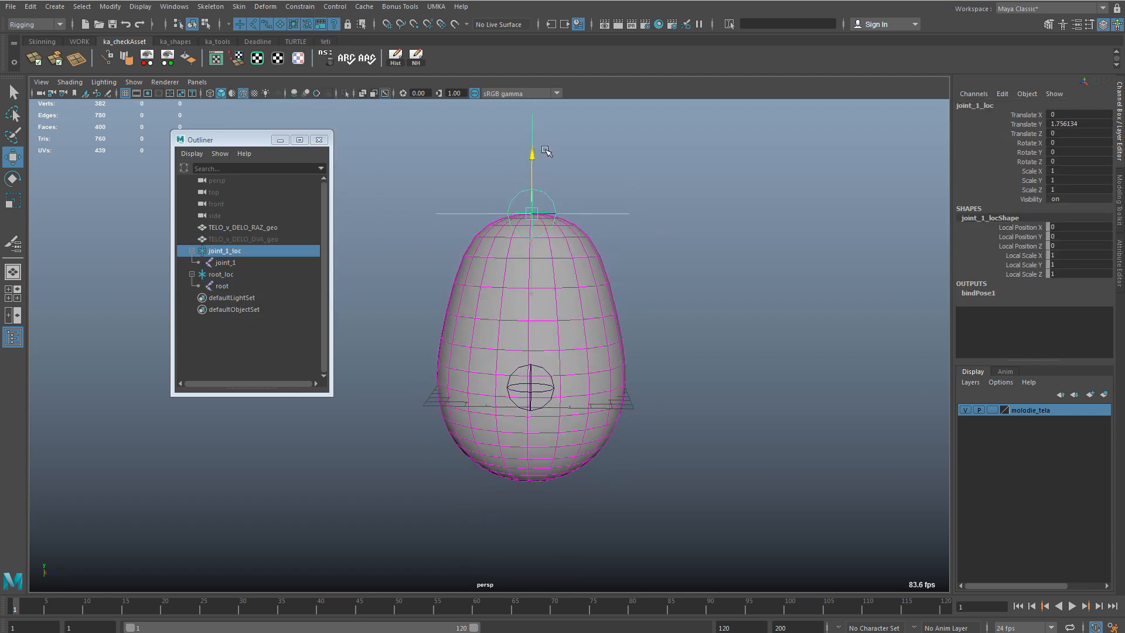
pyautogui.hotkey('ctrl', 'z')
# Open Paint Skin Weights on the sphere and flood the root influence with value 1 using the Replace operation
pyautogui.keyDown('alt'); pyautogui.moveTo(580, 311); pyautogui.dragTo(607, 314); pyautogui.keyUp('alt')
pyautogui.click(586, 329)
pyautogui.moveTo(585, 329)
pyautogui.mouseDown(button='right')
pyautogui.moveTo(600, 322)
pyautogui.moveTo(547, 306)
pyautogui.mouseUp(button='right')
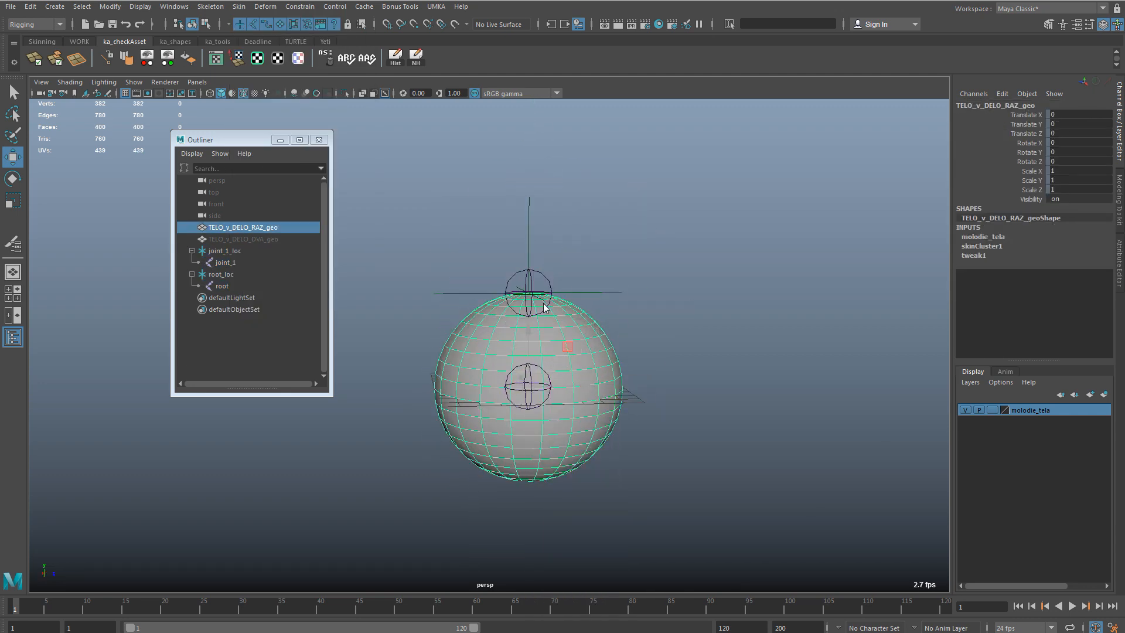
pyautogui.keyDown('alt'); pyautogui.moveTo(548, 306); pyautogui.dragTo(538, 306); pyautogui.keyUp('alt')
pyautogui.moveTo(87, 60); pyautogui.dragTo(160, 54)
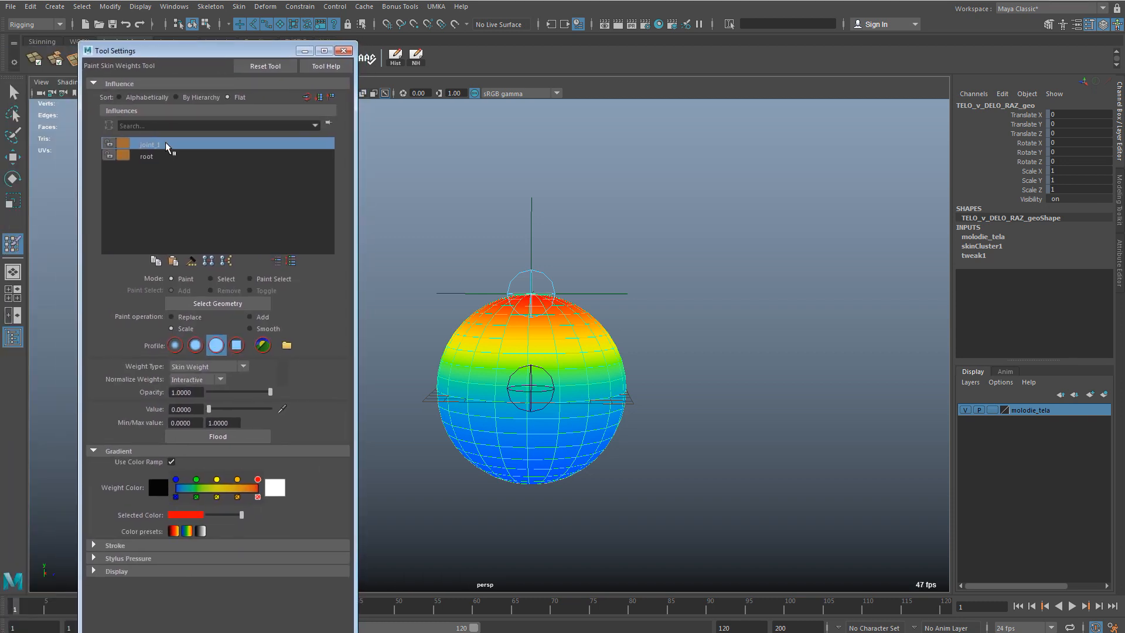
pyautogui.click(150, 156)
pyautogui.moveTo(209, 409); pyautogui.dragTo(287, 407)
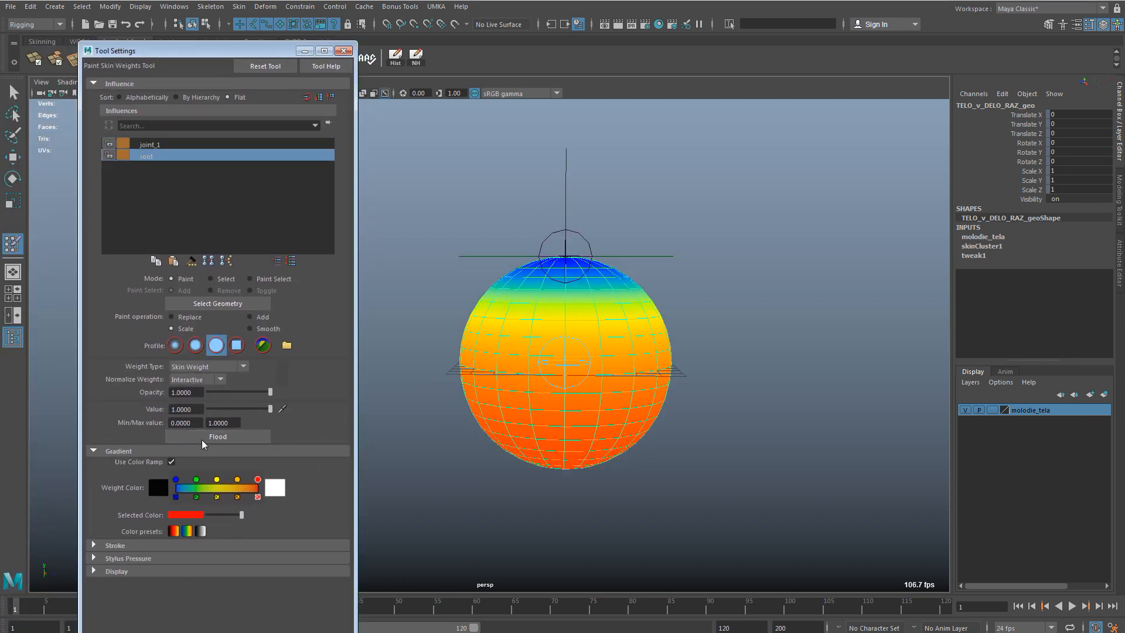
pyautogui.click(218, 436)
# Paint joint_1 influence with value 1 in Replace mode over the whole cap around the sphere's top
pyautogui.click(206, 144)
pyautogui.keyDown('alt'); pyautogui.moveTo(551, 328); pyautogui.dragTo(580, 316); pyautogui.keyUp('alt')
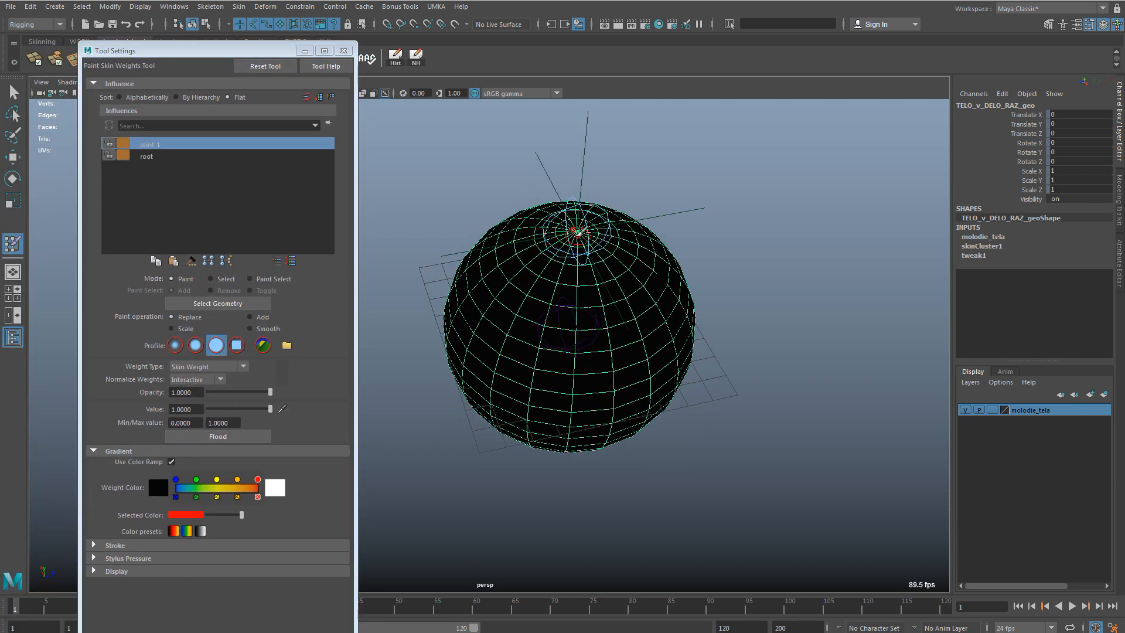
pyautogui.moveTo(585, 232); pyautogui.dragTo(563, 199)
pyautogui.keyDown('alt'); pyautogui.moveTo(603, 261); pyautogui.dragTo(615, 241); pyautogui.keyUp('alt')
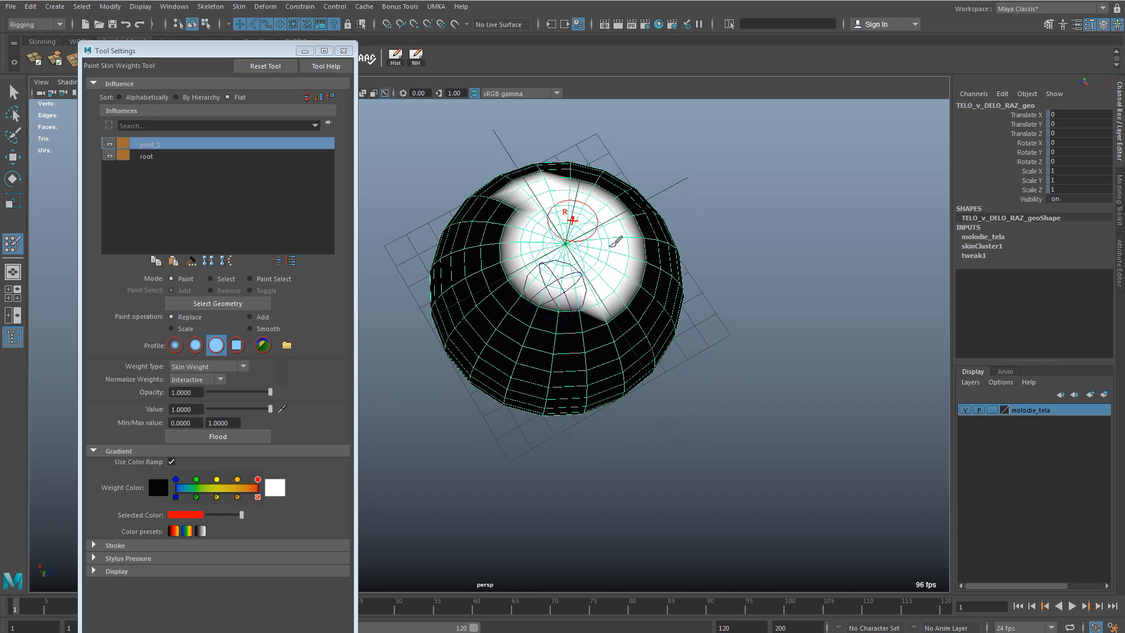
pyautogui.moveTo(504, 224); pyautogui.dragTo(560, 298)
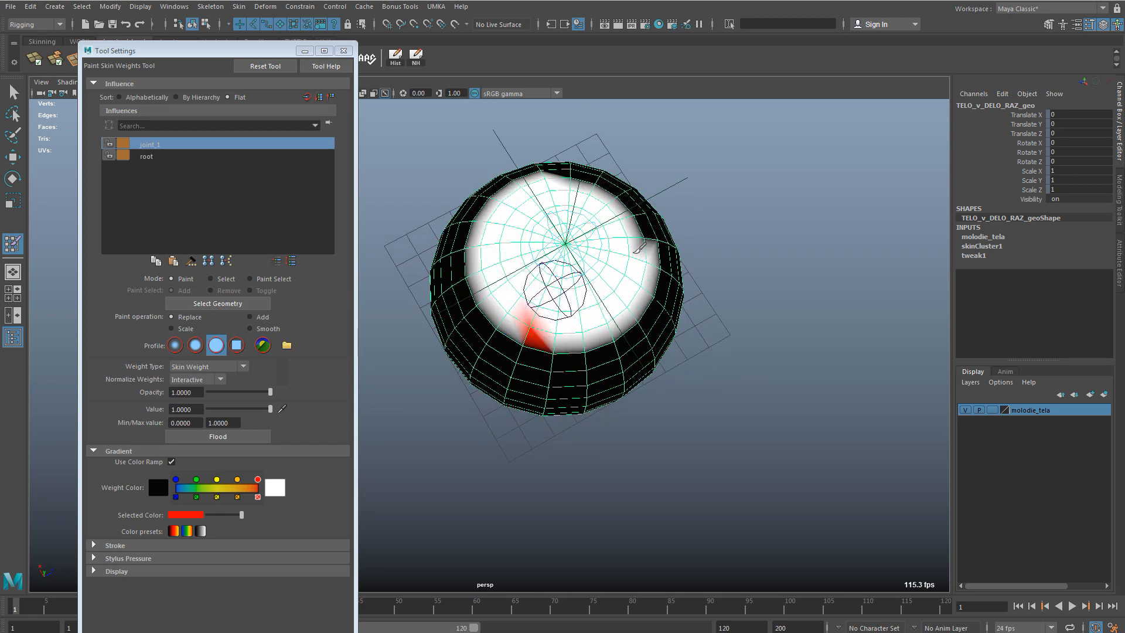
pyautogui.keyDown('alt'); pyautogui.moveTo(578, 182); pyautogui.dragTo(580, 128); pyautogui.keyUp('alt')
# Flood the joint_1 weights with the Smooth operation and leave the weight painting tool
pyautogui.click(250, 329)
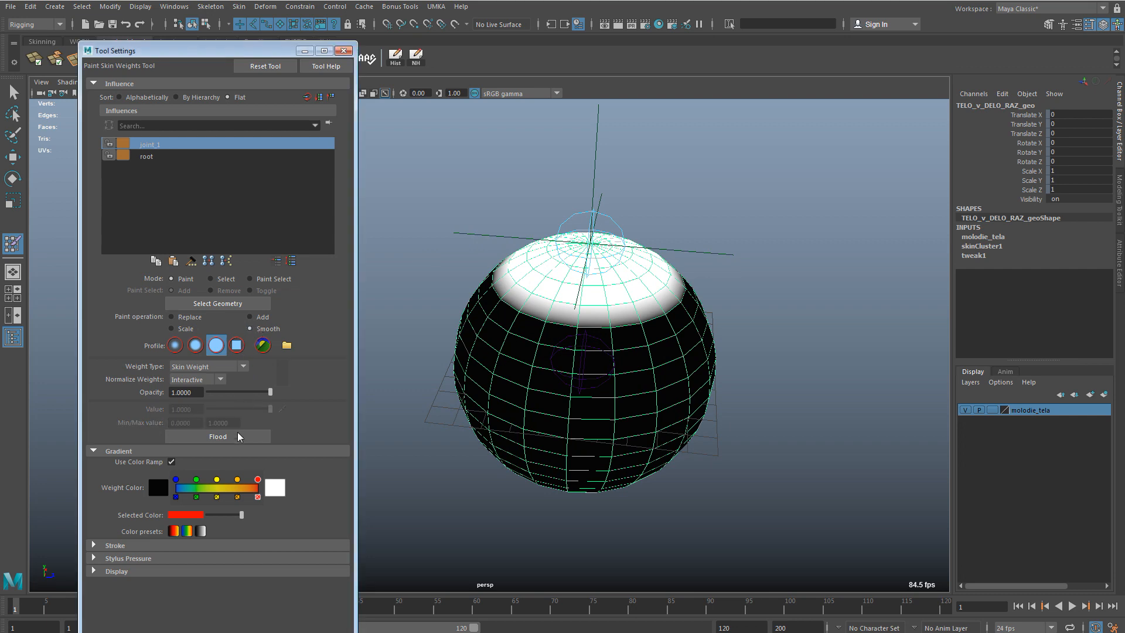
pyautogui.click(217, 437)
pyautogui.click(343, 51)
pyautogui.scroll(-1, 537, 190)
pyautogui.keyDown('alt'); pyautogui.moveTo(537, 191); pyautogui.dragTo(566, 183); pyautogui.keyUp('alt')
pyautogui.press('q')
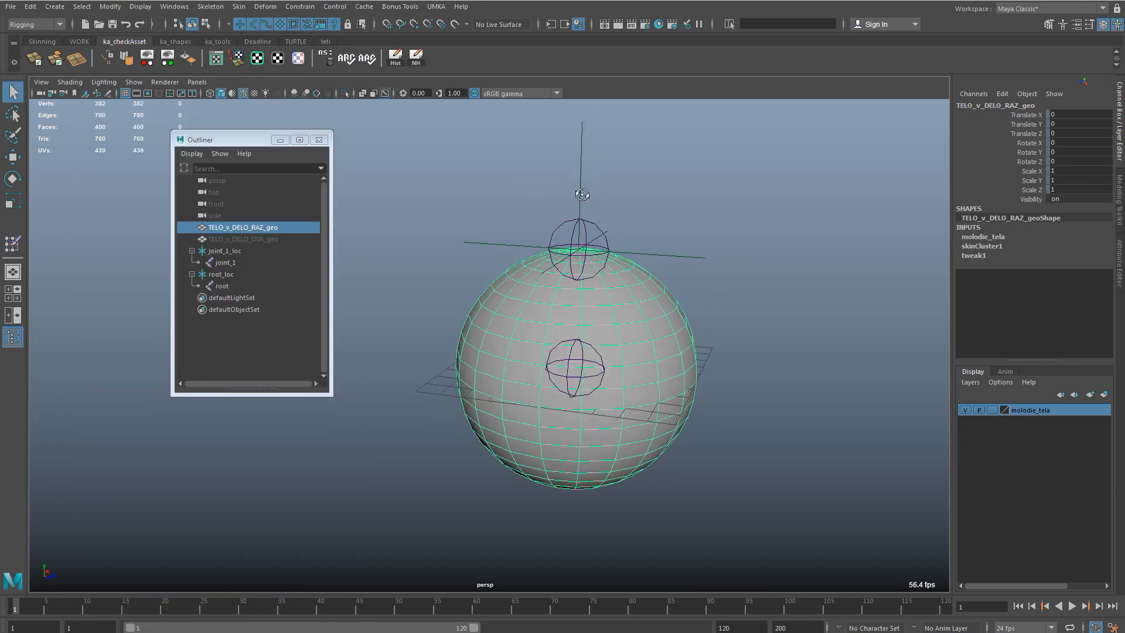
# Move joint_1_loc vertically to test the smoothed weights, and return it to Translate Y 1
pyautogui.click(579, 191)
pyautogui.press('w')
pyautogui.scroll(-2, 585, 231)
pyautogui.moveTo(553, 222); pyautogui.dragTo(552, 275)
# Group joint_1_loc, root_loc and TELO_v_DELO_RAZ_geo together
pyautogui.click(191, 251)
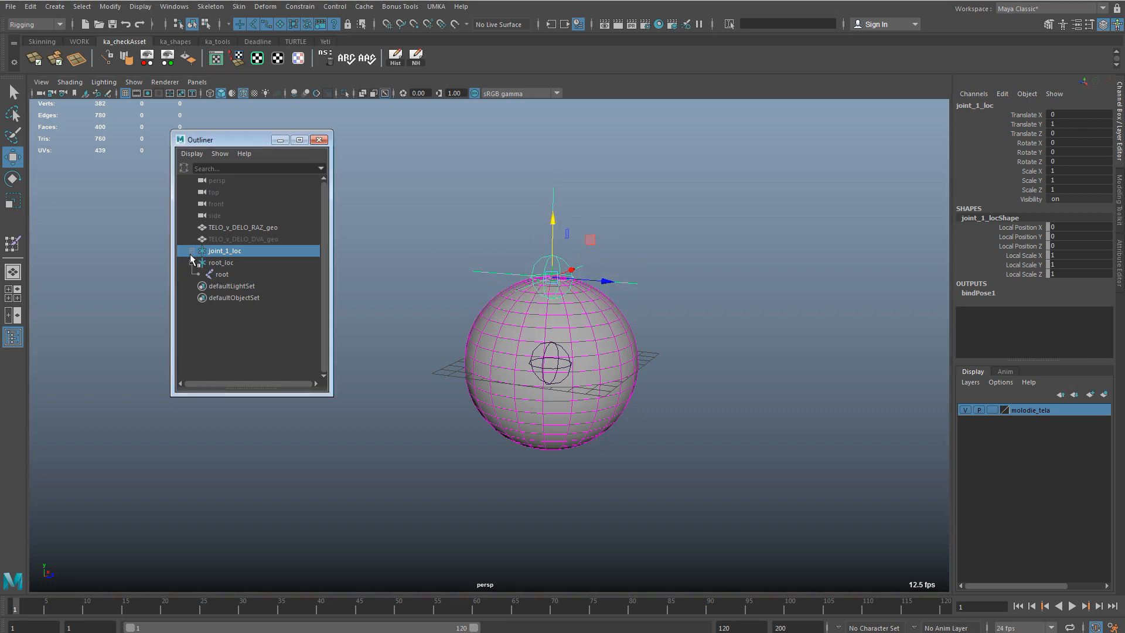
pyautogui.keyDown('ctrl'); pyautogui.click(222, 261); pyautogui.keyUp('ctrl')
pyautogui.keyDown('ctrl'); pyautogui.click(228, 227); pyautogui.keyUp('ctrl')
pyautogui.hotkey('ctrl', 'g')
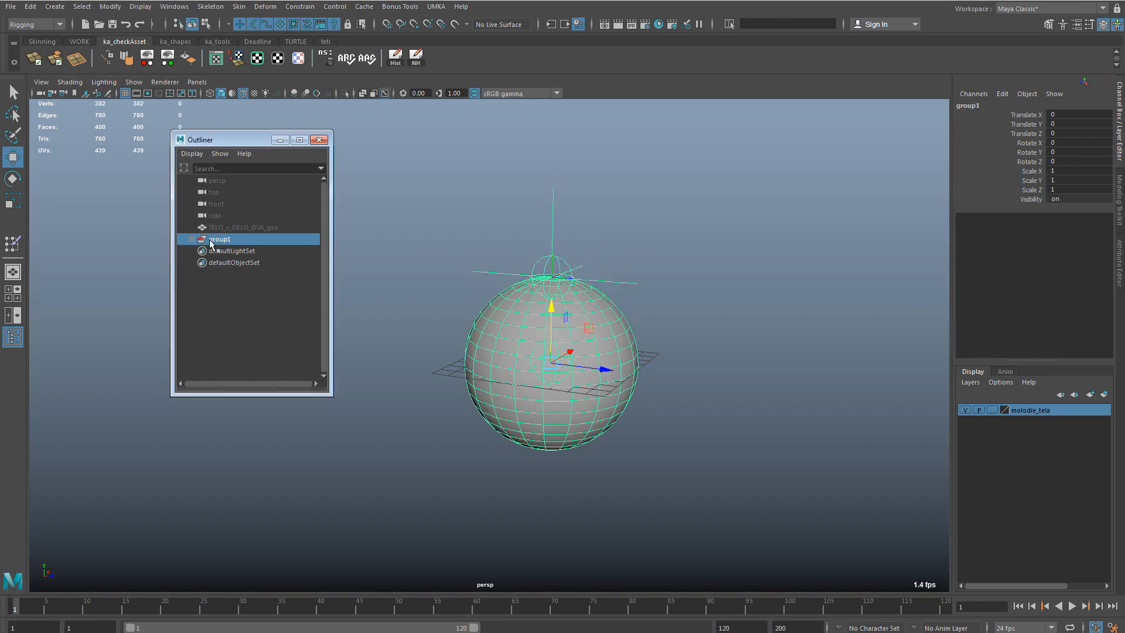
# Show the TELO_v_DELO_DVA_geo sphere and hide group1
pyautogui.click(266, 229)
pyautogui.hotkey('shift', 'h')
pyautogui.click(243, 238)
pyautogui.hotkey('ctrl', 'h')
# Create a new locator at the origin inside the TELO_v_DELO_DVA_geo sphere
pyautogui.moveTo(543, 278)
pyautogui.keyDown('alt'); pyautogui.mouseDown()
pyautogui.moveTo(609, 283)
pyautogui.moveTo(515, 284)
pyautogui.moveTo(543, 286)
pyautogui.mouseUp(); pyautogui.keyUp('alt')
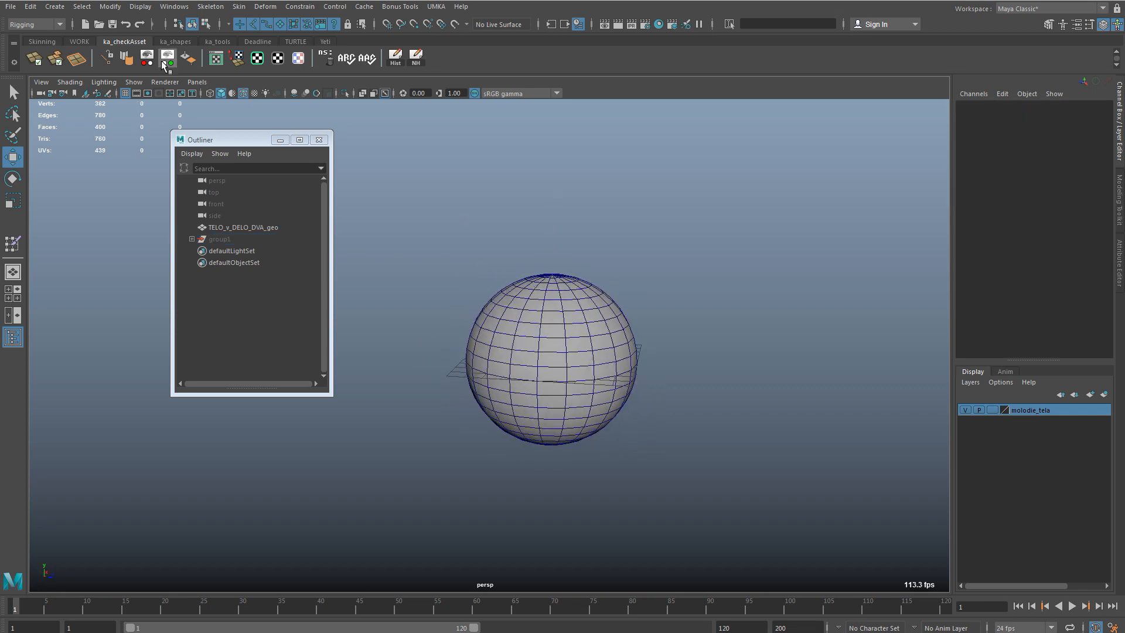
pyautogui.click(54, 7)
pyautogui.click(94, 169)
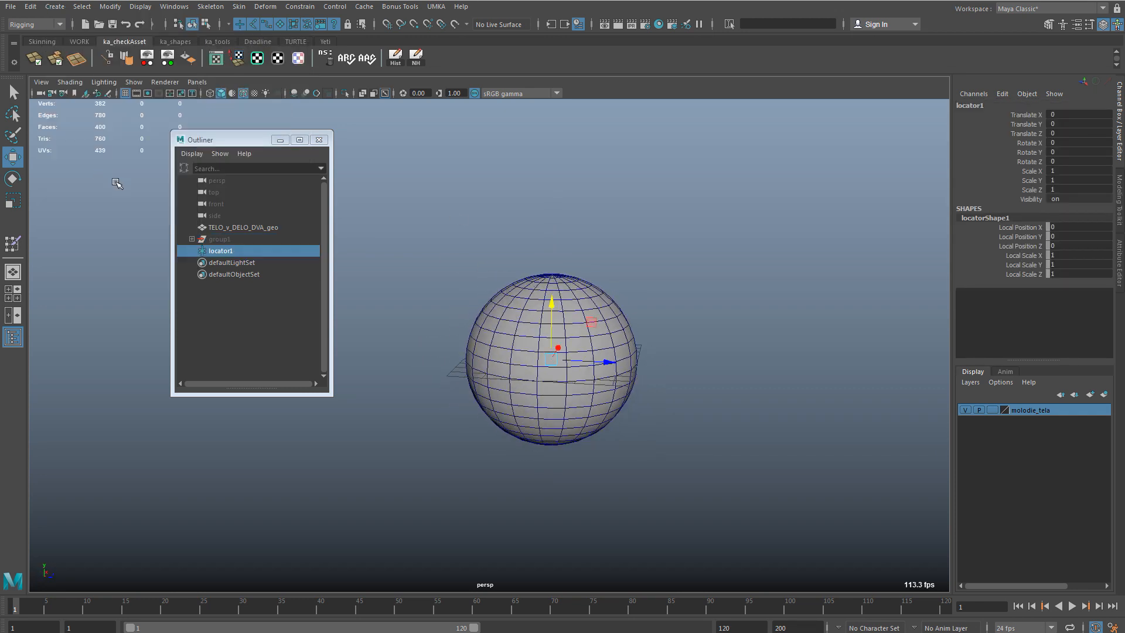
# Duplicate locator1 in place and create a child joint under each of the two locators
pyautogui.hotkey('ctrl', 'd')
pyautogui.press('Return')
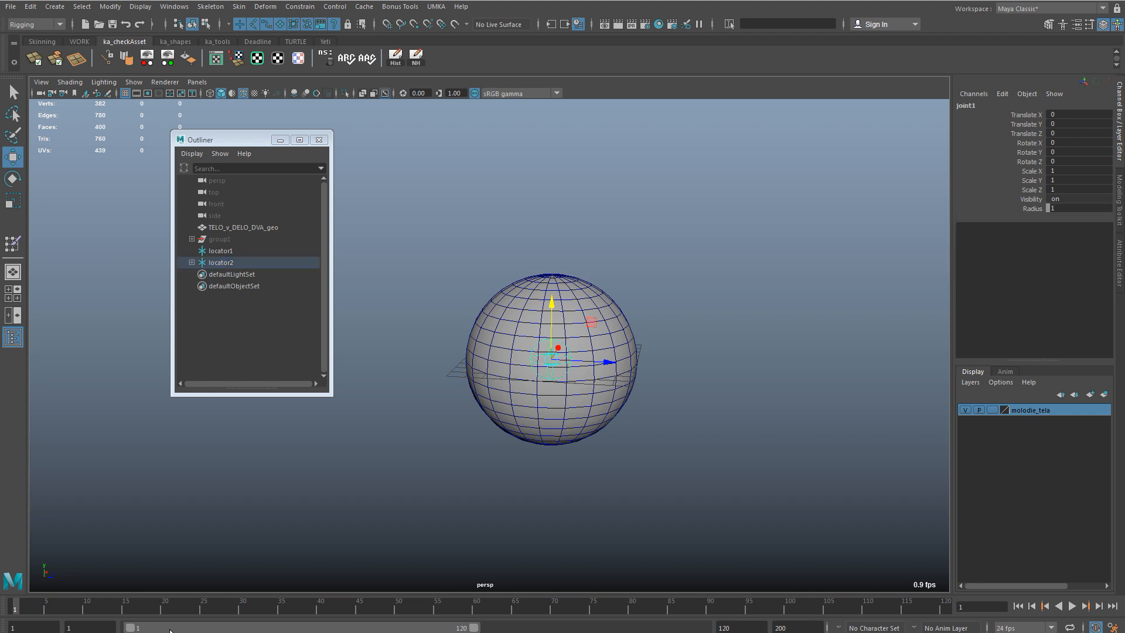
pyautogui.click(192, 262)
pyautogui.click(218, 251)
pyautogui.press('Return')
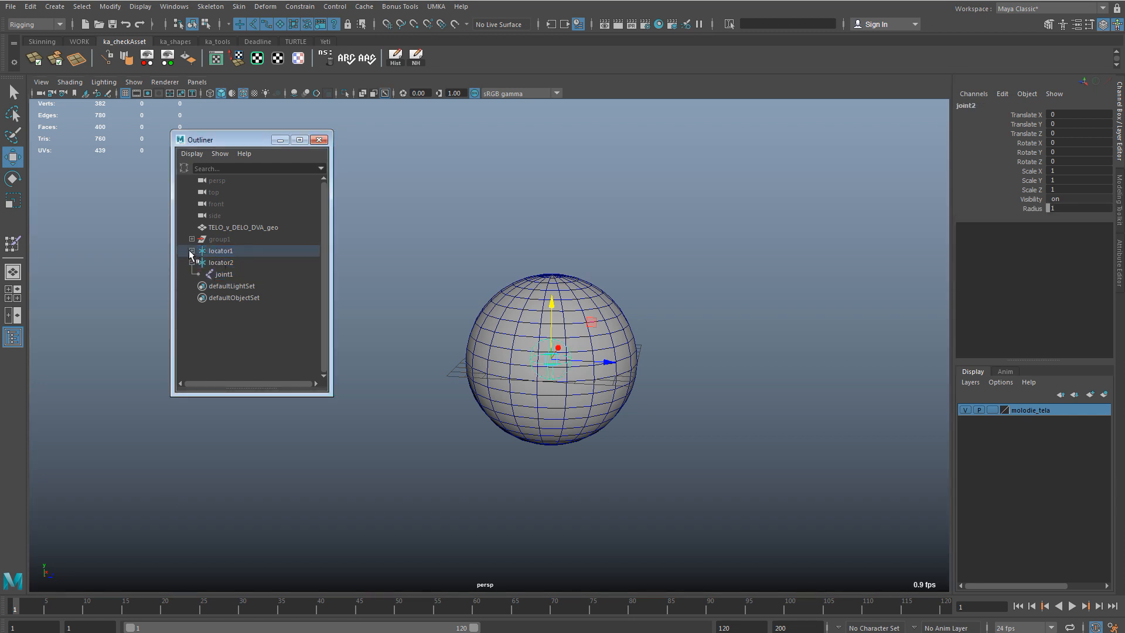
# Snap locator1 with its child joint onto the sphere's upper surface, at about Translate X -0.416, Y 0.707, Z -0.572
pyautogui.keyDown('alt'); pyautogui.moveTo(410, 280); pyautogui.dragTo(445, 290); pyautogui.keyUp('alt')
pyautogui.click(229, 251)
pyautogui.scroll(1, 562, 276)
pyautogui.keyDown('alt'); pyautogui.moveTo(566, 274); pyautogui.dragTo(546, 296, button='middle'); pyautogui.keyUp('alt')
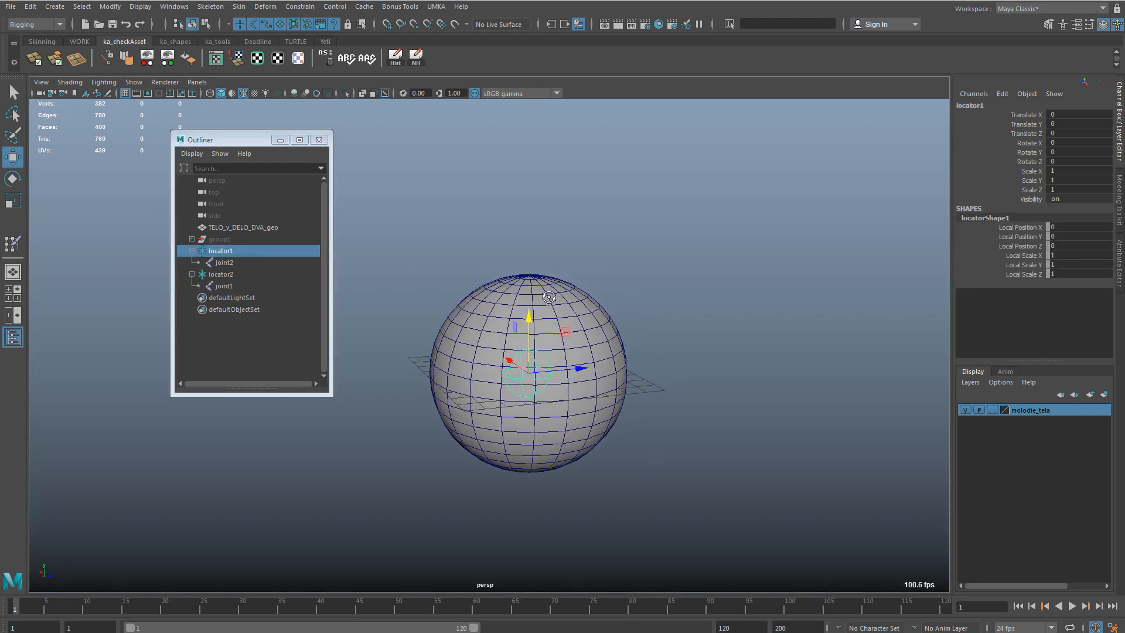
pyautogui.keyDown('alt'); pyautogui.moveTo(546, 296); pyautogui.dragTo(477, 284); pyautogui.keyUp('alt')
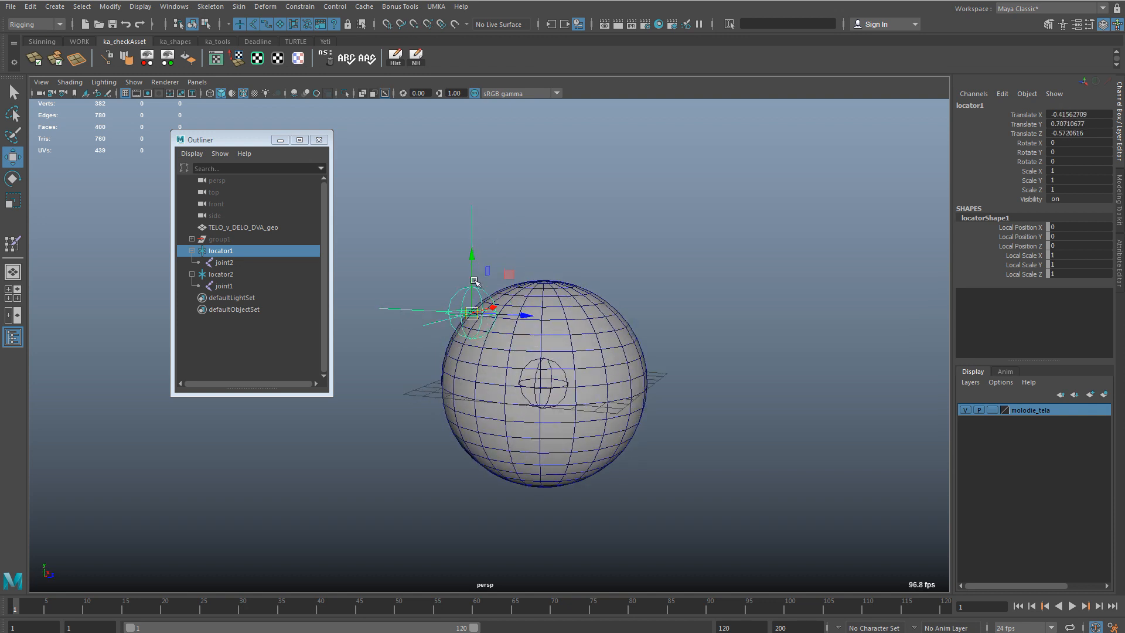
# Apply a Normal constraint from TELO_v_DELO_DVA_geo to locator1 to orient it along the surface normal
pyautogui.keyDown('alt'); pyautogui.moveTo(477, 284); pyautogui.dragTo(557, 322, button='middle'); pyautogui.keyUp('alt')
pyautogui.keyDown('alt'); pyautogui.moveTo(557, 323); pyautogui.dragTo(853, 293, button='right'); pyautogui.keyUp('alt')
pyautogui.keyDown('alt'); pyautogui.moveTo(853, 294); pyautogui.dragTo(843, 319); pyautogui.keyUp('alt')
pyautogui.click(718, 271)
pyautogui.click(716, 316)
pyautogui.moveTo(616, 199); pyautogui.dragTo(569, 203)
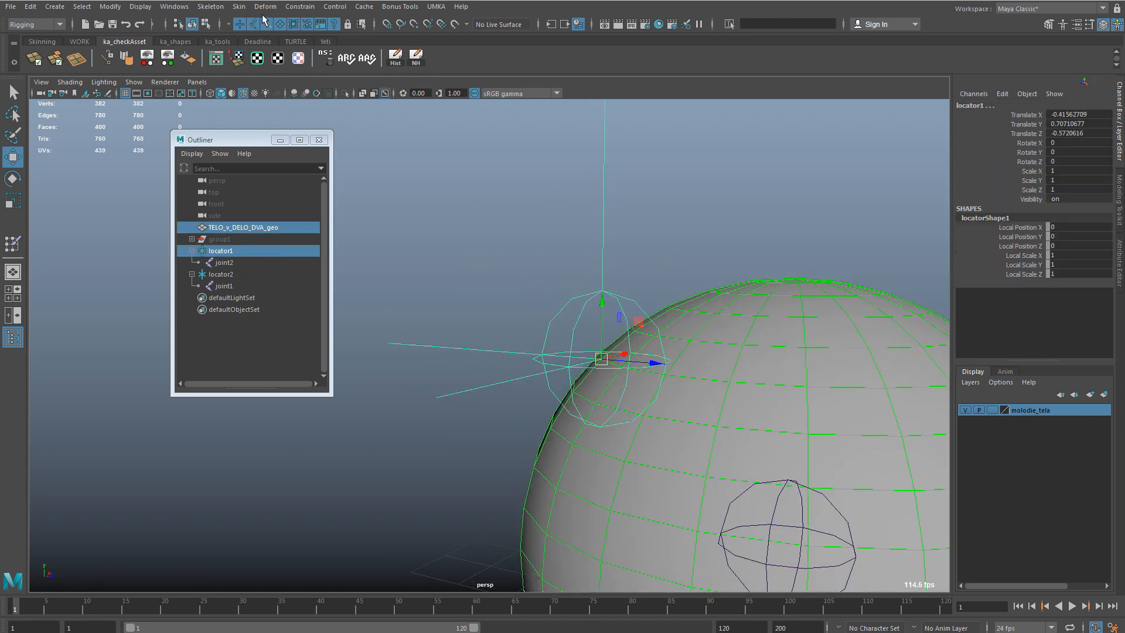
pyautogui.click(265, 6)
pyautogui.moveTo(300, 7)
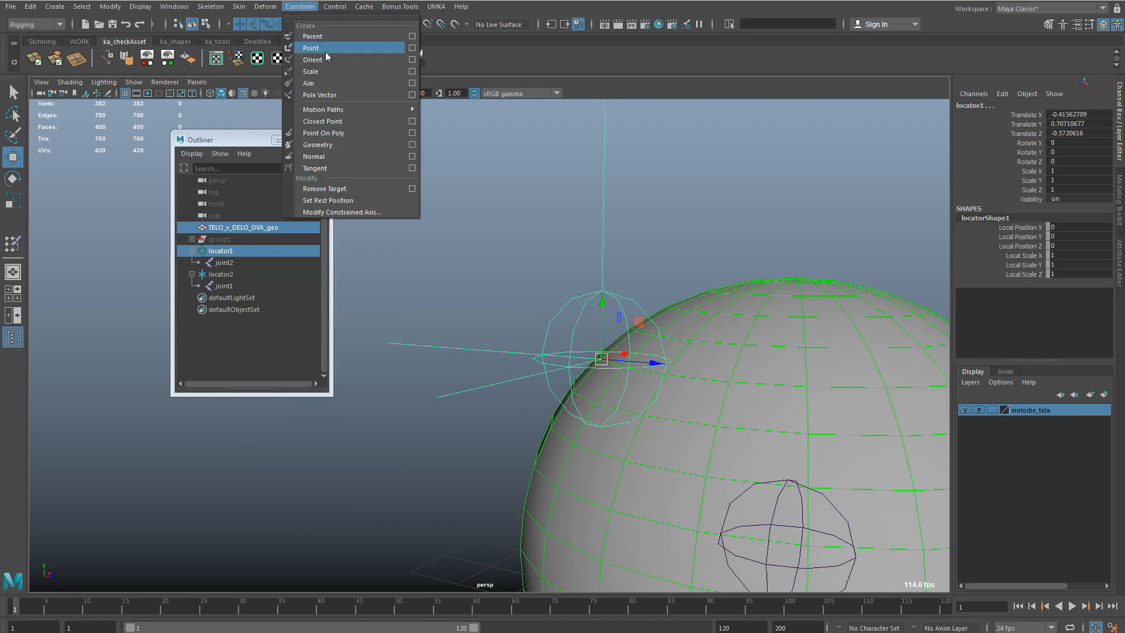
pyautogui.click(345, 157)
pyautogui.keyDown('alt'); pyautogui.moveTo(834, 271); pyautogui.dragTo(841, 245); pyautogui.keyUp('alt')
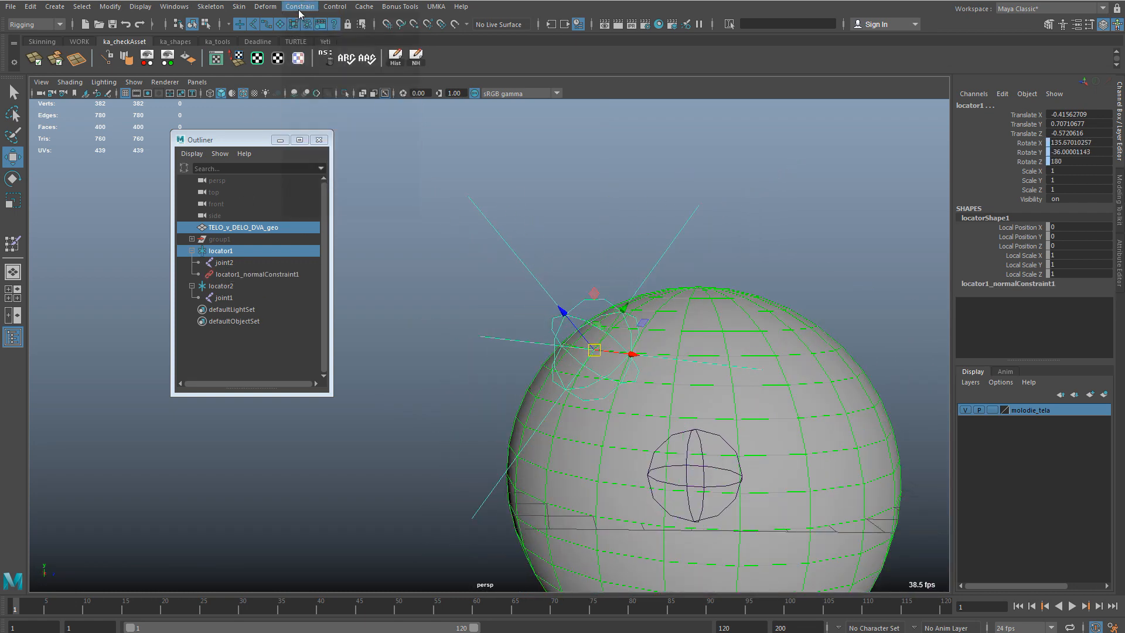
# Remove the TELO_v_DELO_DVA_geo target from locator1's normal constraint
pyautogui.click(338, 188)
pyautogui.keyDown('alt'); pyautogui.moveTo(644, 246); pyautogui.dragTo(569, 246); pyautogui.keyUp('alt')
pyautogui.click(567, 246)
pyautogui.click(525, 305)
pyautogui.scroll(-1, 523, 309)
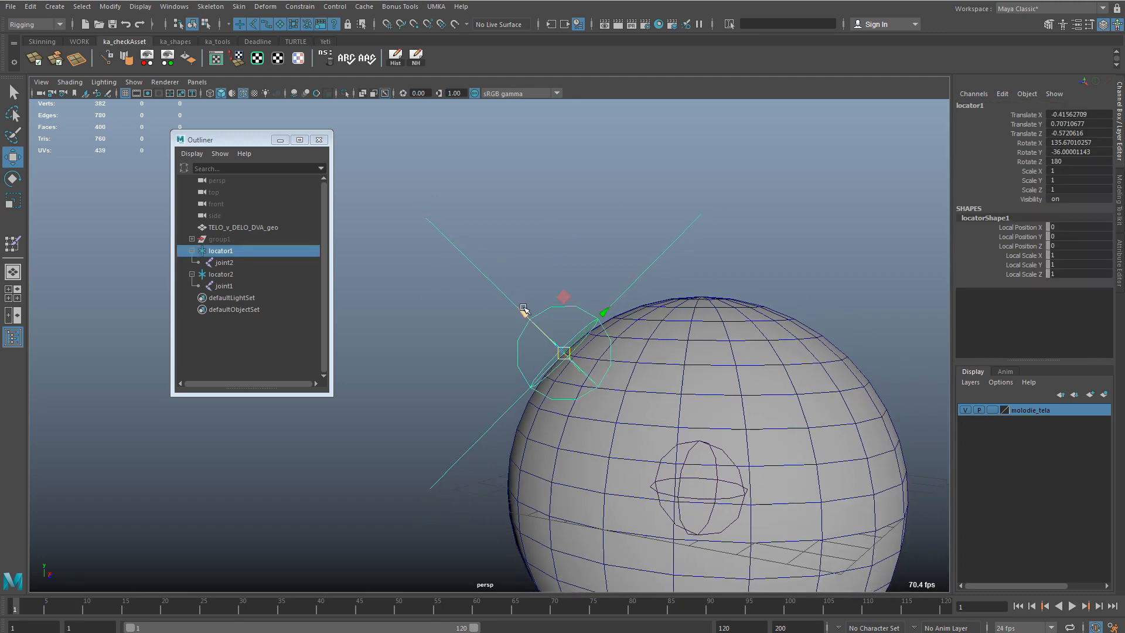
pyautogui.click(523, 309)
# Bind TELO_v_DELO_DVA_geo as skin to joint1 and joint2
pyautogui.click(224, 262)
pyautogui.keyDown('ctrl'); pyautogui.click(227, 227); pyautogui.keyUp('ctrl')
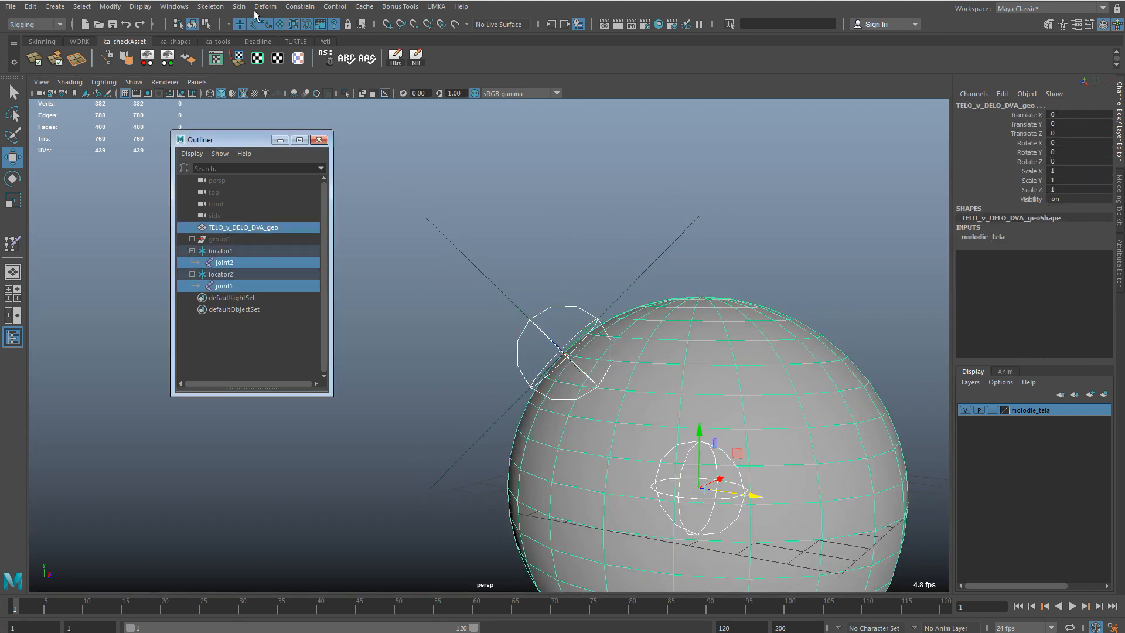
pyautogui.click(238, 7)
pyautogui.click(261, 31)
# Pull locator1 outward along its surface-normal axis to test the bind, and undo the move
pyautogui.click(544, 294)
pyautogui.click(513, 303)
pyautogui.scroll(-1, 515, 308)
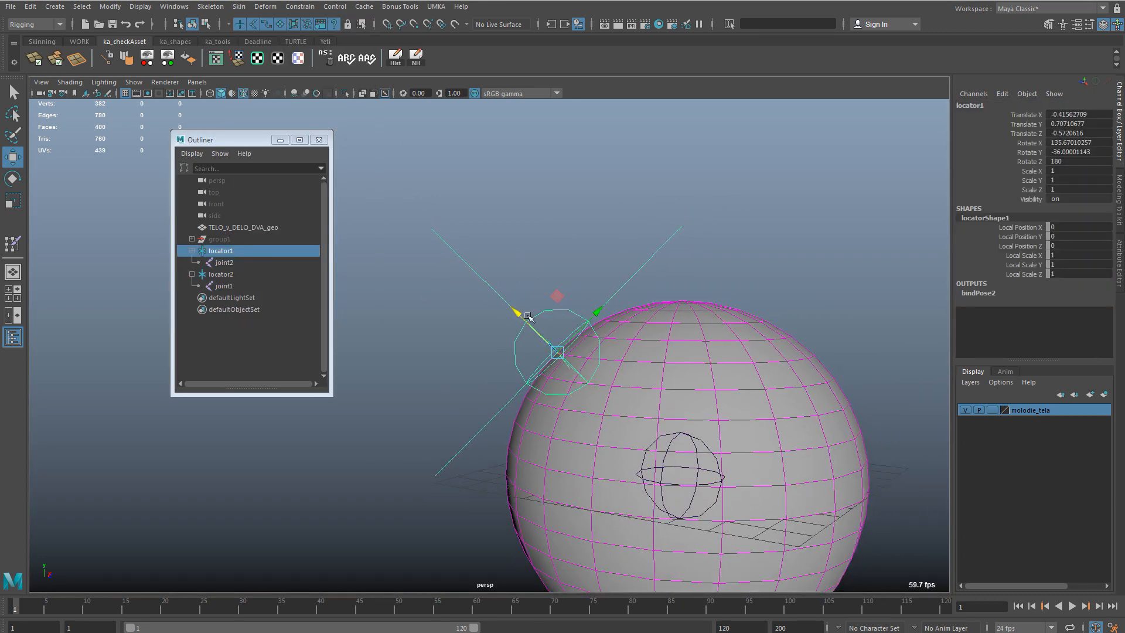
pyautogui.moveTo(517, 311); pyautogui.dragTo(441, 240)
pyautogui.hotkey('ctrl', 'z')
# Paint skin weights on the sphere by flooding the joint1 influence with Replace at value 1
pyautogui.rightClick(641, 340)
pyautogui.click(603, 329)
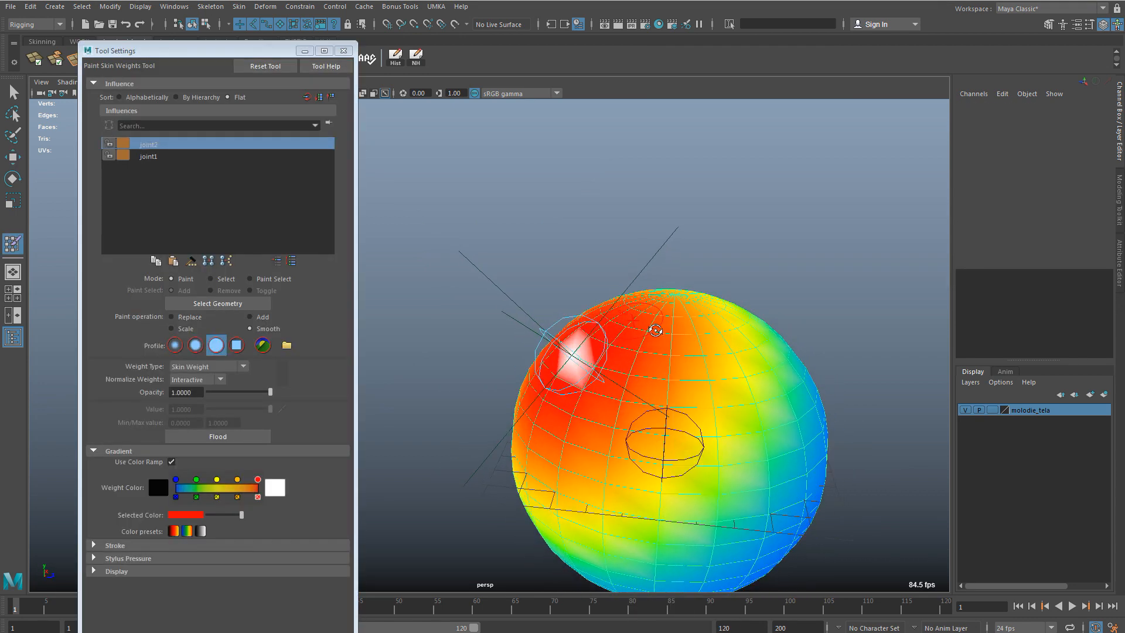
pyautogui.click(150, 156)
pyautogui.click(218, 436)
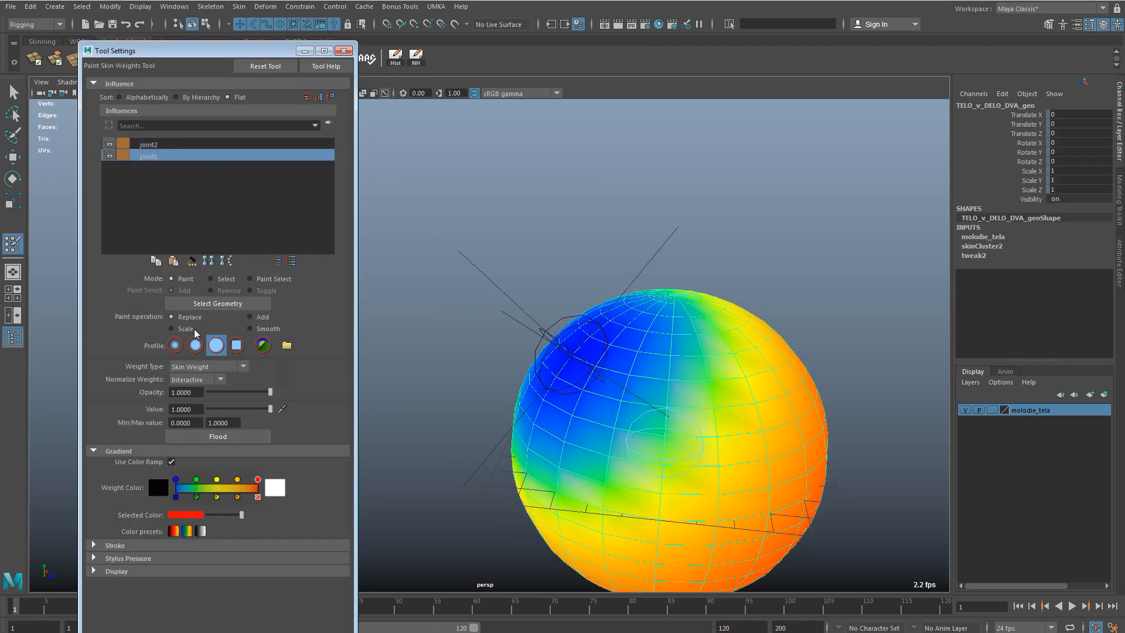
pyautogui.click(218, 436)
# Paint joint2's weight on the sphere area around locator1, and flood with Smooth to soften its falloff
pyautogui.keyDown('alt'); pyautogui.moveTo(515, 316); pyautogui.dragTo(553, 328); pyautogui.keyUp('alt')
pyautogui.moveTo(565, 317); pyautogui.dragTo(577, 296, button='right')
pyautogui.moveTo(581, 304)
pyautogui.mouseDown()
pyautogui.moveTo(567, 315)
pyautogui.moveTo(607, 376)
pyautogui.mouseUp()
pyautogui.moveTo(560, 325)
pyautogui.keyDown('alt'); pyautogui.mouseDown()
pyautogui.moveTo(539, 338)
pyautogui.moveTo(564, 321)
pyautogui.mouseUp(); pyautogui.keyUp('alt')
pyautogui.click(250, 328)
pyautogui.click(246, 437)
pyautogui.click(246, 437)
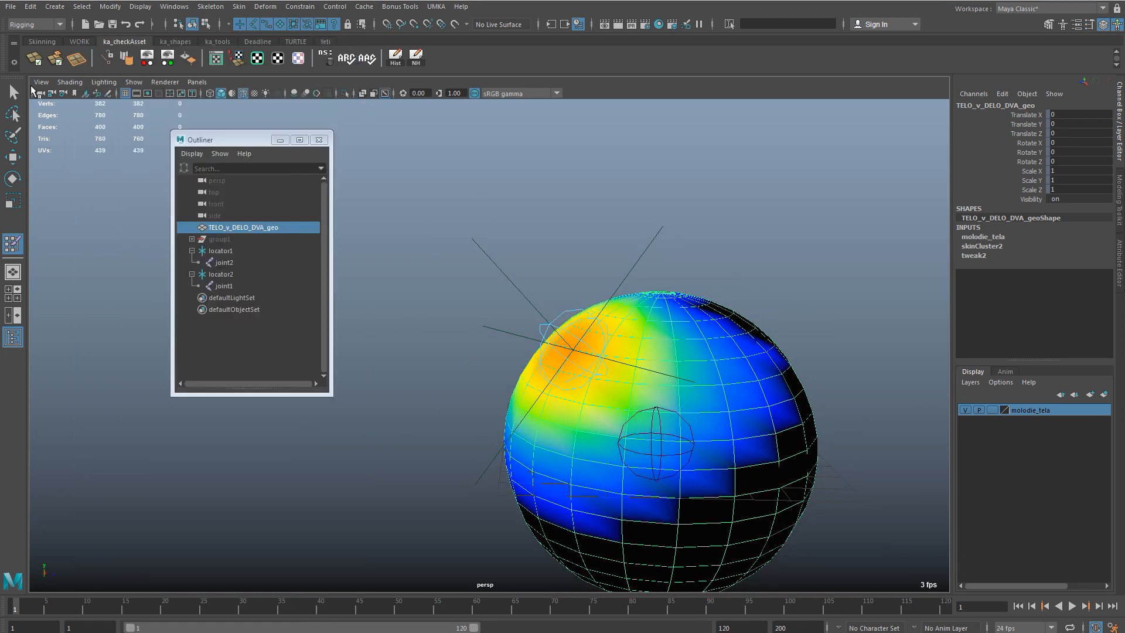
# Leave weight painting, pull locator1 outward to test the smoothed weights, and undo the move
pyautogui.press('q')
pyautogui.keyDown('alt'); pyautogui.moveTo(502, 194); pyautogui.dragTo(471, 282); pyautogui.keyUp('alt')
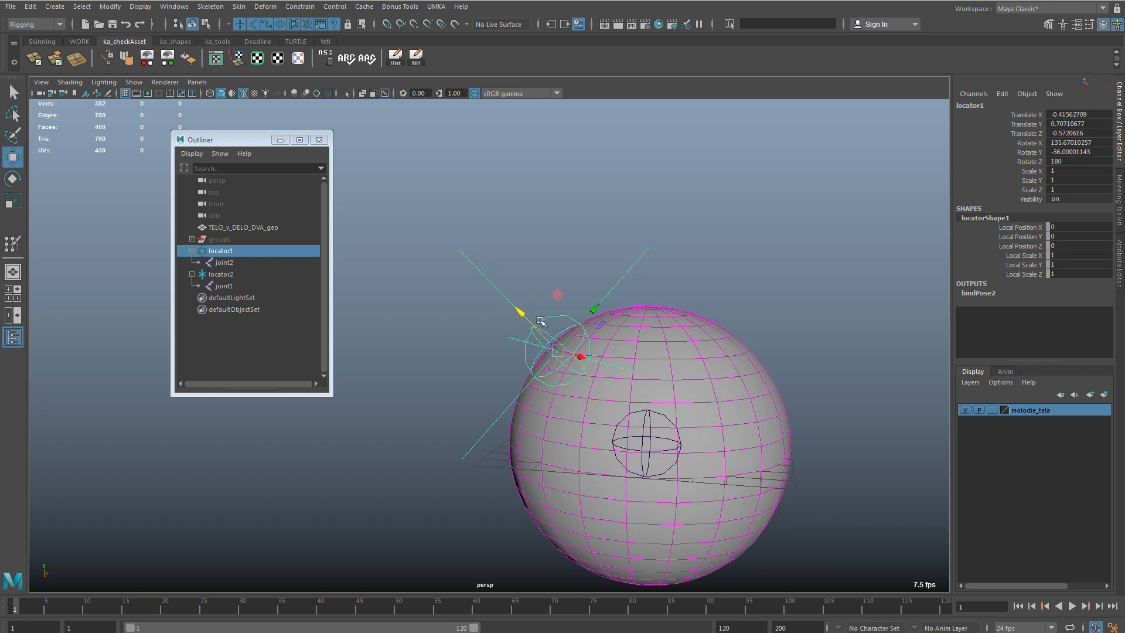
pyautogui.moveTo(521, 313); pyautogui.dragTo(469, 275)
pyautogui.hotkey('ctrl', 'z')
# Group locator1, locator2 and TELO_v_DELO_DVA_geo together
pyautogui.click(192, 250)
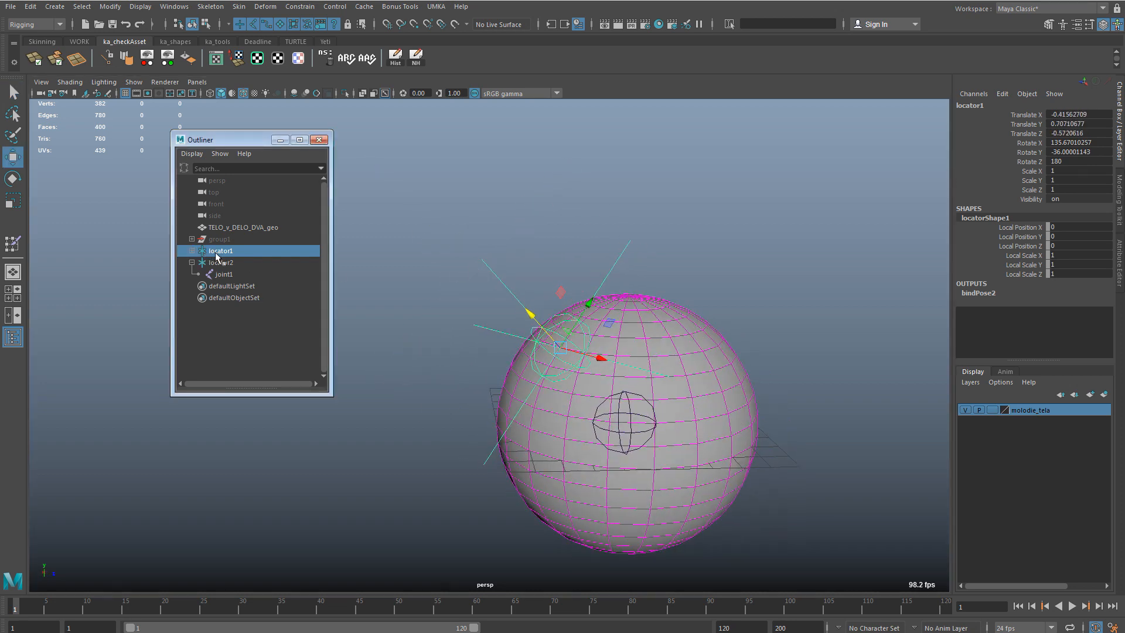
pyautogui.keyDown('ctrl'); pyautogui.click(218, 262); pyautogui.keyUp('ctrl')
pyautogui.keyDown('ctrl'); pyautogui.click(226, 228); pyautogui.keyUp('ctrl')
pyautogui.hotkey('ctrl', 'g')
# Rename the new second-body group to micro and group1 to macro
pyautogui.click(215, 229)
pyautogui.click(221, 239)
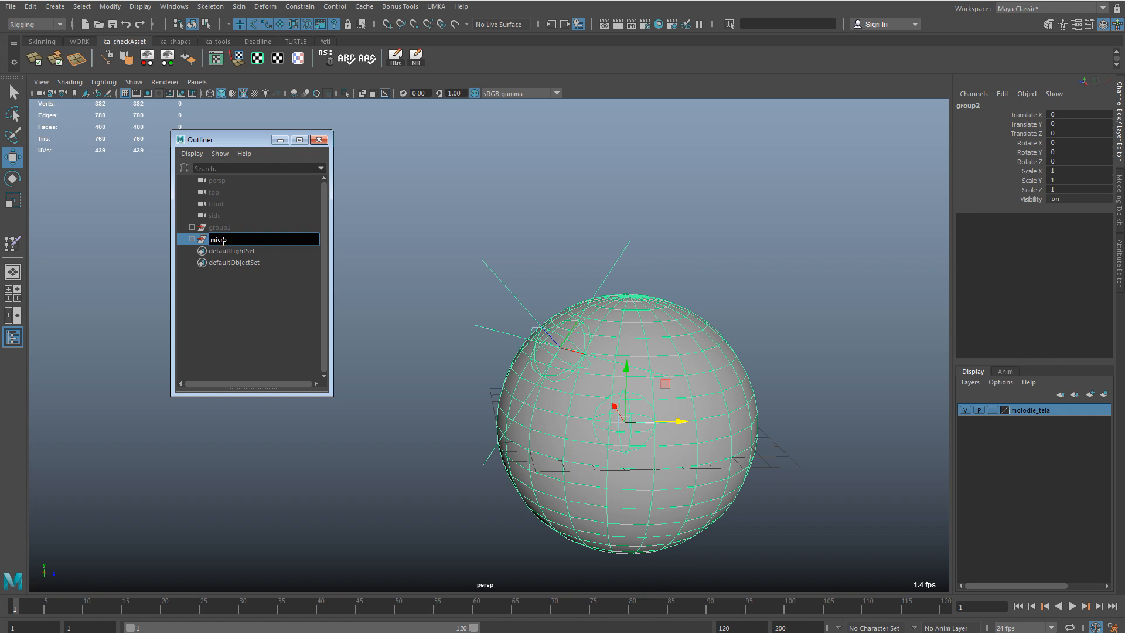
pyautogui.doubleClick(224, 228)
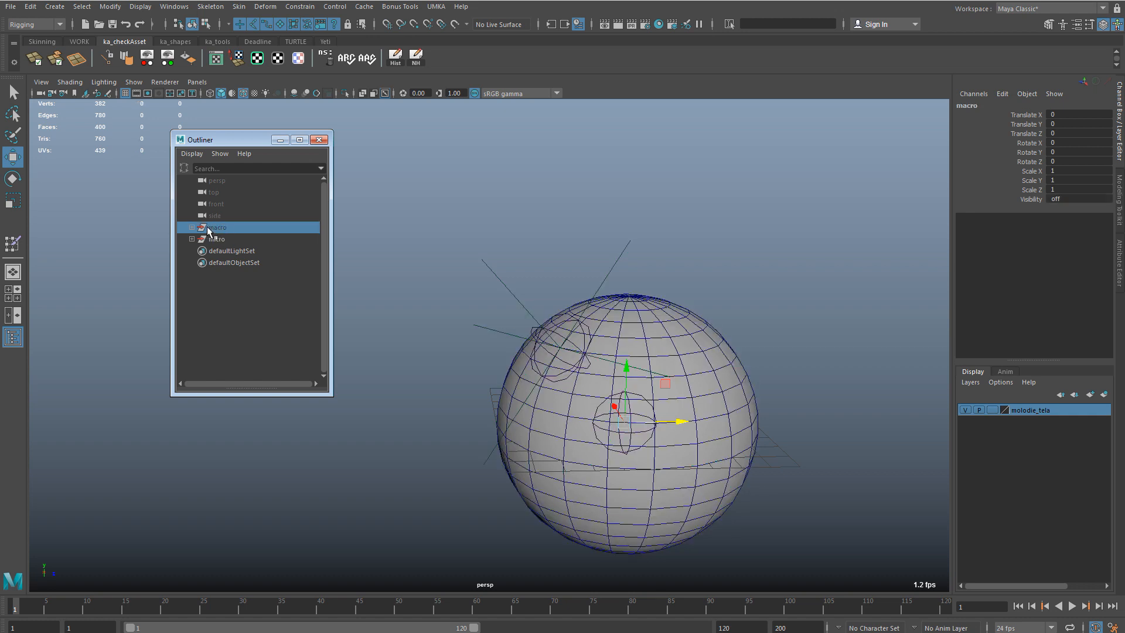
# Select TELO_v_DELO_DVA_geo and TELO_v_DELO_RAZ_geo inside their groups and open the Node Editor on their networks
pyautogui.click(191, 227)
pyautogui.click(191, 274)
pyautogui.click(274, 262)
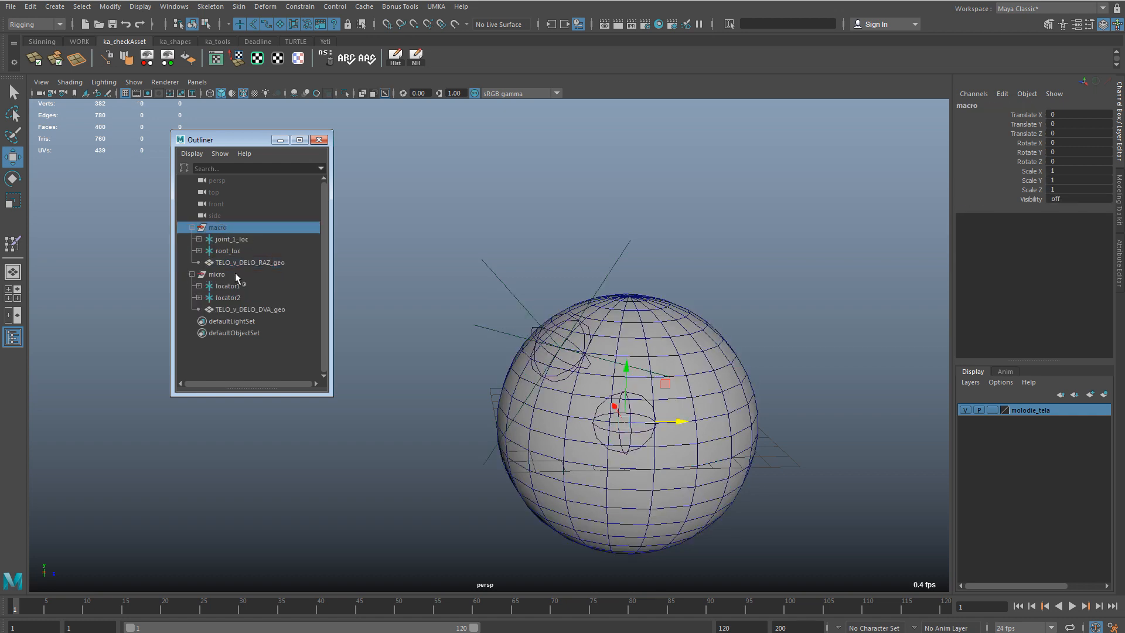
pyautogui.click(250, 309)
pyautogui.keyDown('ctrl'); pyautogui.click(253, 263); pyautogui.keyUp('ctrl')
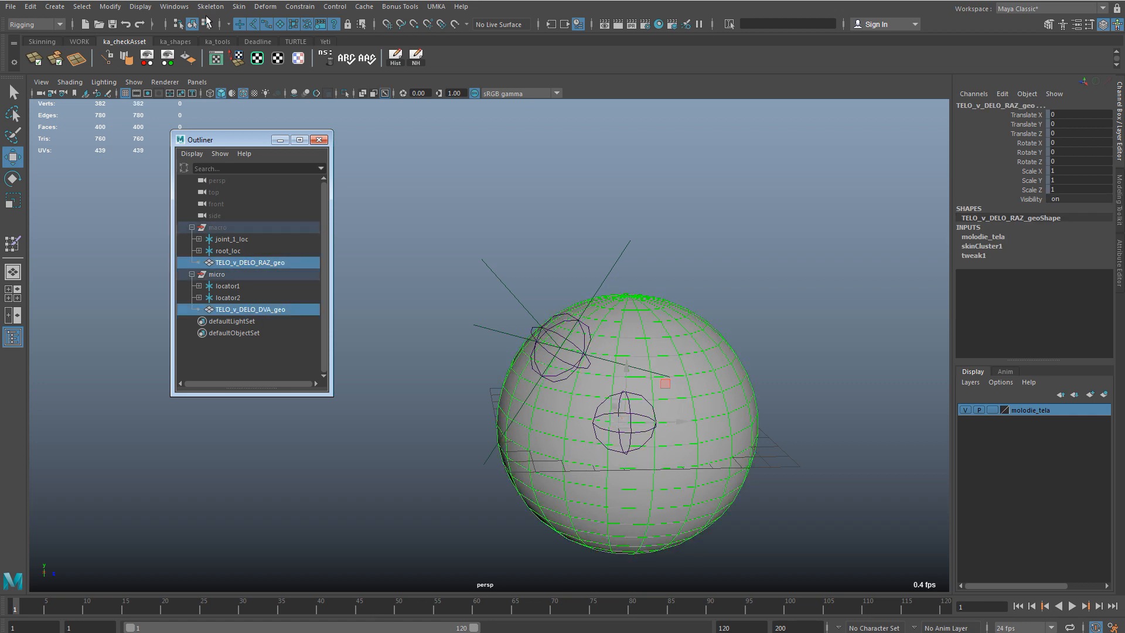
pyautogui.click(174, 7)
pyautogui.click(203, 146)
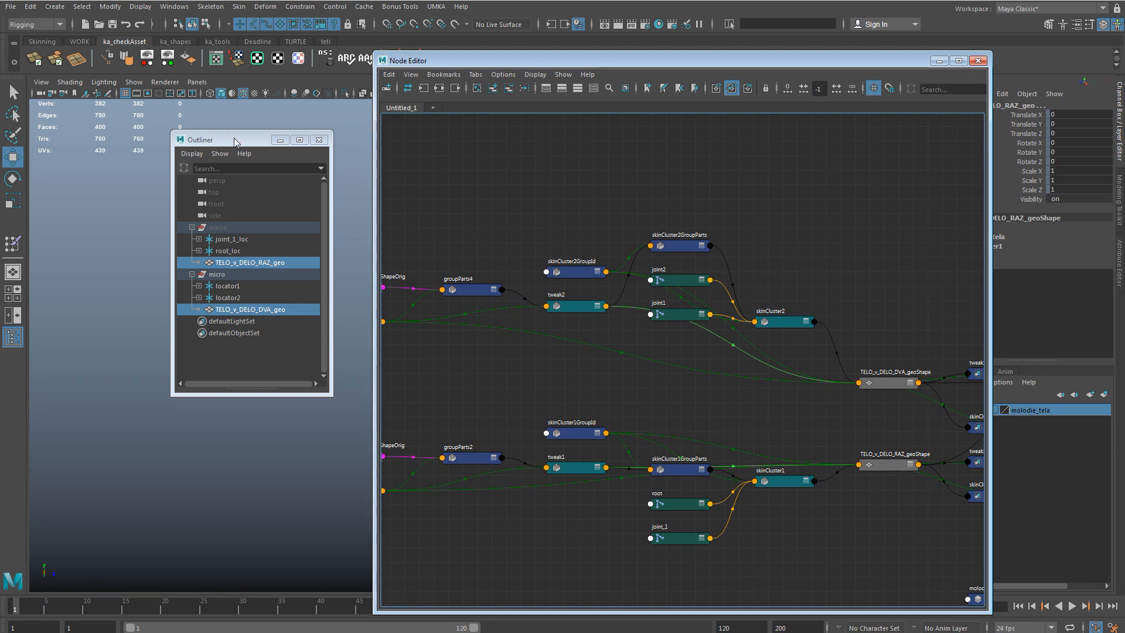
# Arrange the Outliner and Node Editor windows so the spheres stay visible between them
pyautogui.moveTo(234, 142); pyautogui.dragTo(174, 132)
pyautogui.moveTo(577, 61); pyautogui.dragTo(661, 37)
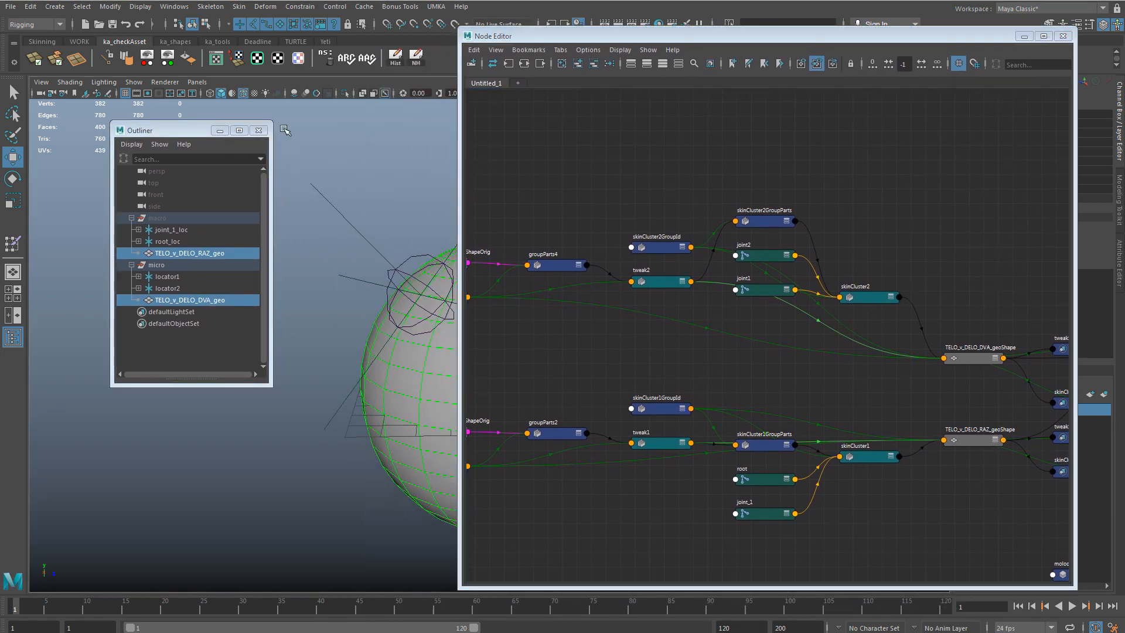
pyautogui.keyDown('alt'); pyautogui.moveTo(285, 130); pyautogui.dragTo(229, 143, button='right'); pyautogui.keyUp('alt')
pyautogui.keyDown('alt'); pyautogui.moveTo(436, 198); pyautogui.dragTo(357, 183, button='middle'); pyautogui.keyUp('alt')
pyautogui.keyDown('alt'); pyautogui.moveTo(357, 183); pyautogui.dragTo(232, 166, button='right'); pyautogui.keyUp('alt')
pyautogui.moveTo(194, 128); pyautogui.dragTo(118, 77)
pyautogui.keyDown('alt'); pyautogui.moveTo(381, 191); pyautogui.dragTo(275, 148, button='middle'); pyautogui.keyUp('alt')
pyautogui.keyDown('alt'); pyautogui.moveTo(319, 158); pyautogui.dragTo(329, 163); pyautogui.keyUp('alt')
# Show the macro group, test joint_1_loc by moving it upward, and undo the move
pyautogui.click(97, 250)
pyautogui.click(175, 227)
pyautogui.click(92, 167)
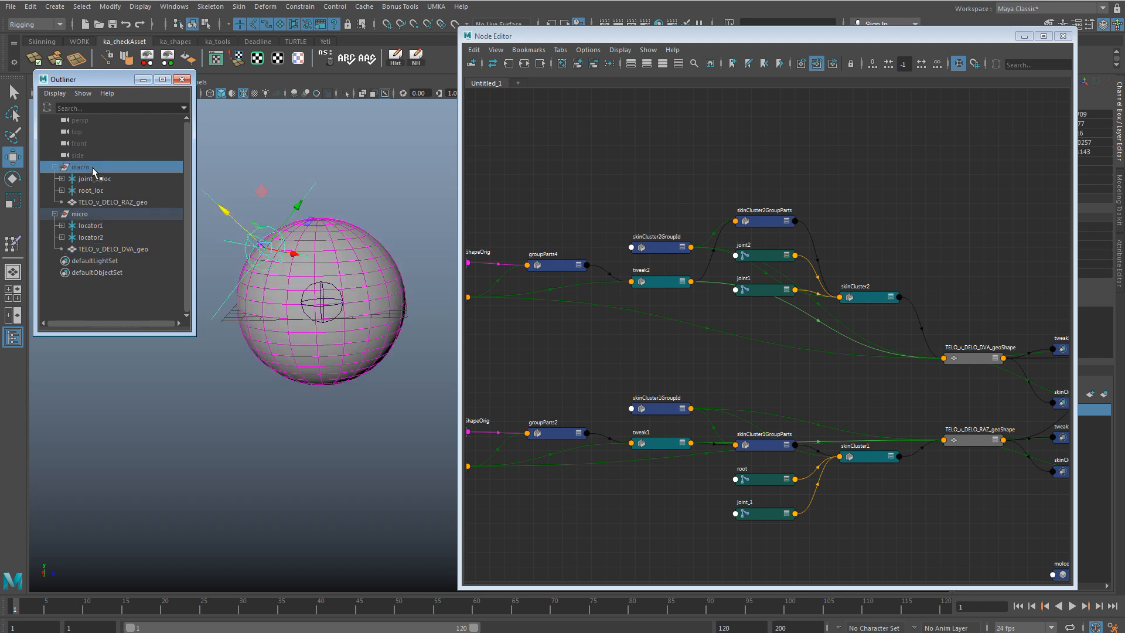
pyautogui.click(94, 179)
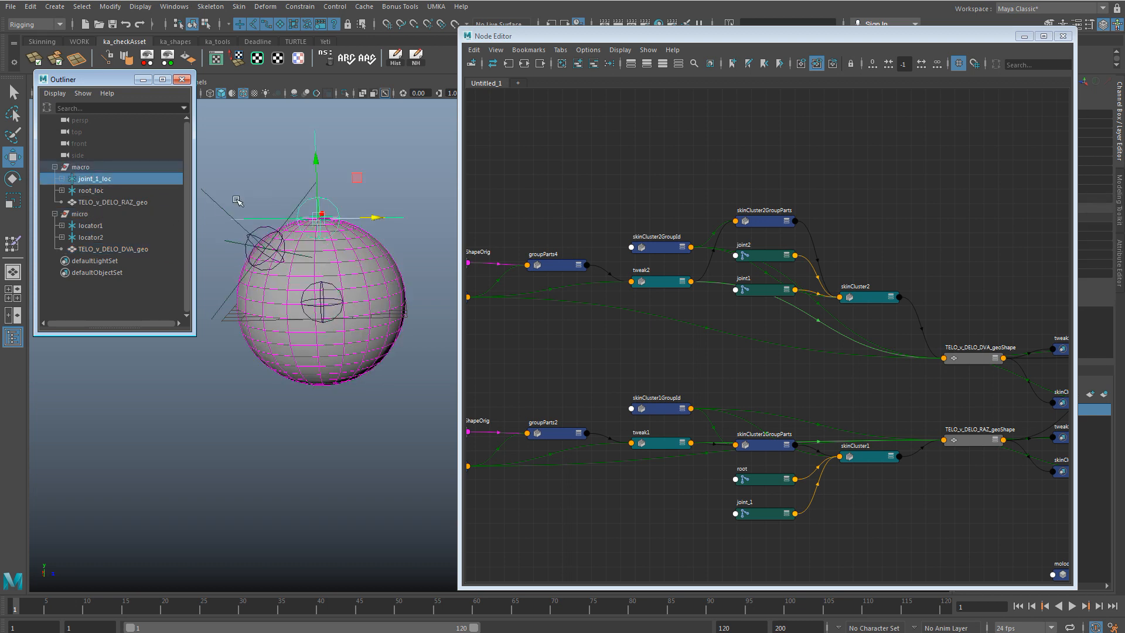
pyautogui.moveTo(315, 160); pyautogui.dragTo(312, 115)
pyautogui.hotkey('ctrl', 'z')
# Move locator1 outward and joint_1_loc upward in turn to compare their separate deformations, undoing each move
pyautogui.click(95, 228)
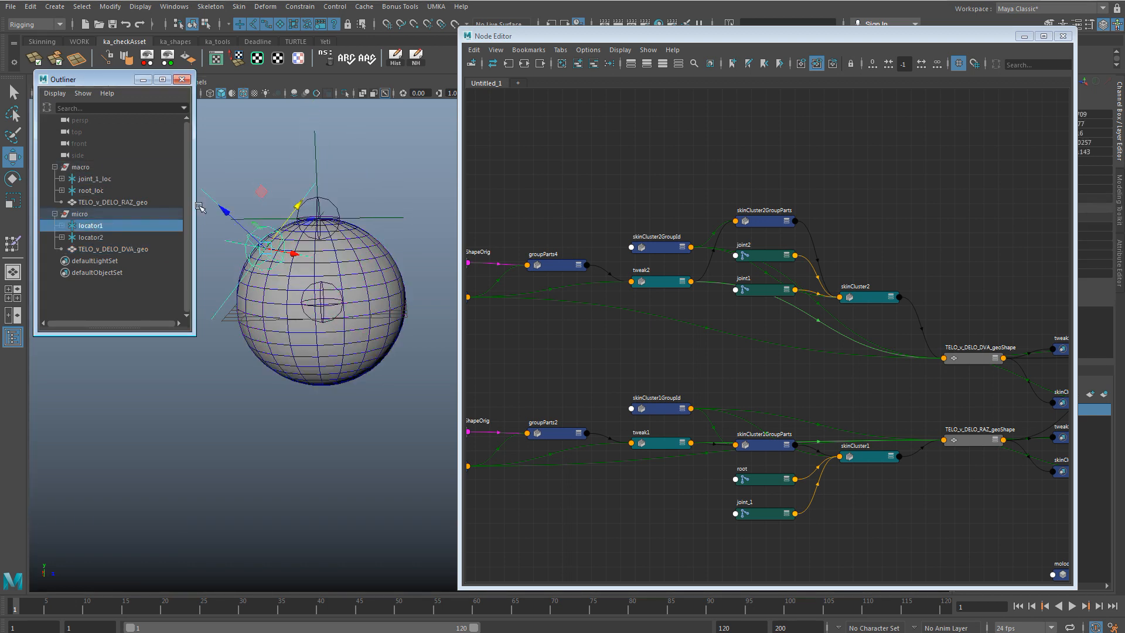
pyautogui.moveTo(224, 211); pyautogui.dragTo(192, 185)
pyautogui.hotkey('ctrl', 'z')
pyautogui.click(315, 164)
pyautogui.moveTo(316, 161); pyautogui.dragTo(307, 119)
pyautogui.hotkey('ctrl', 'z')
pyautogui.click(221, 210)
pyautogui.moveTo(220, 208); pyautogui.dragTo(201, 194)
pyautogui.hotkey('ctrl', 'z')
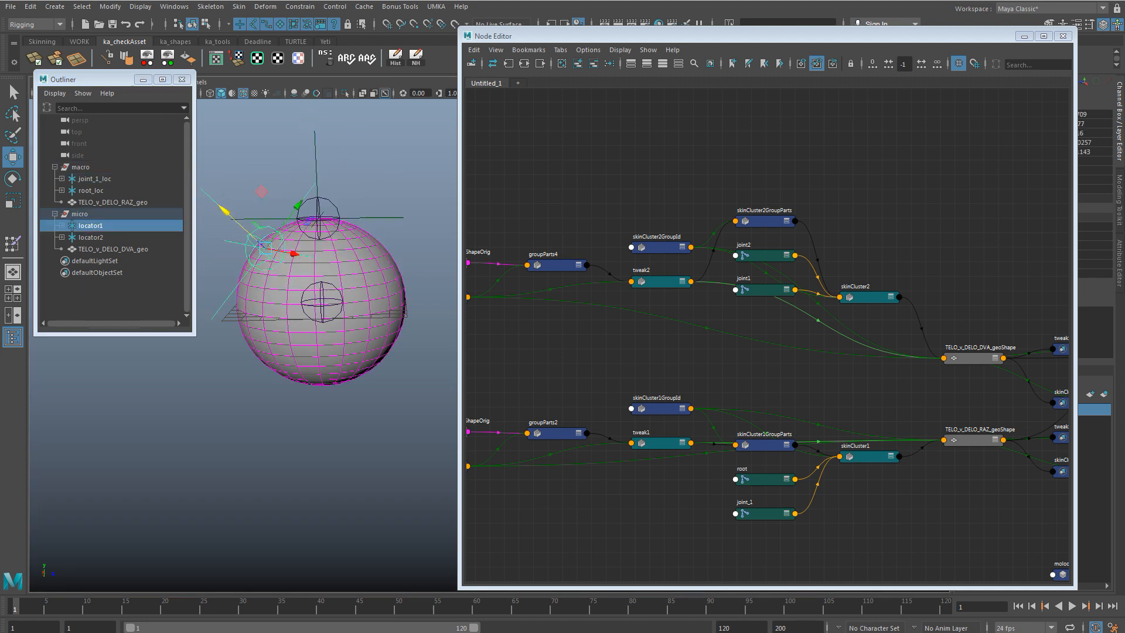
# Frame the TELO_v_DELO_RAZ_geoShape and TELO_v_DELO_DVA_geoShape nodes with their skin clusters in the Node Editor
pyautogui.click(107, 202)
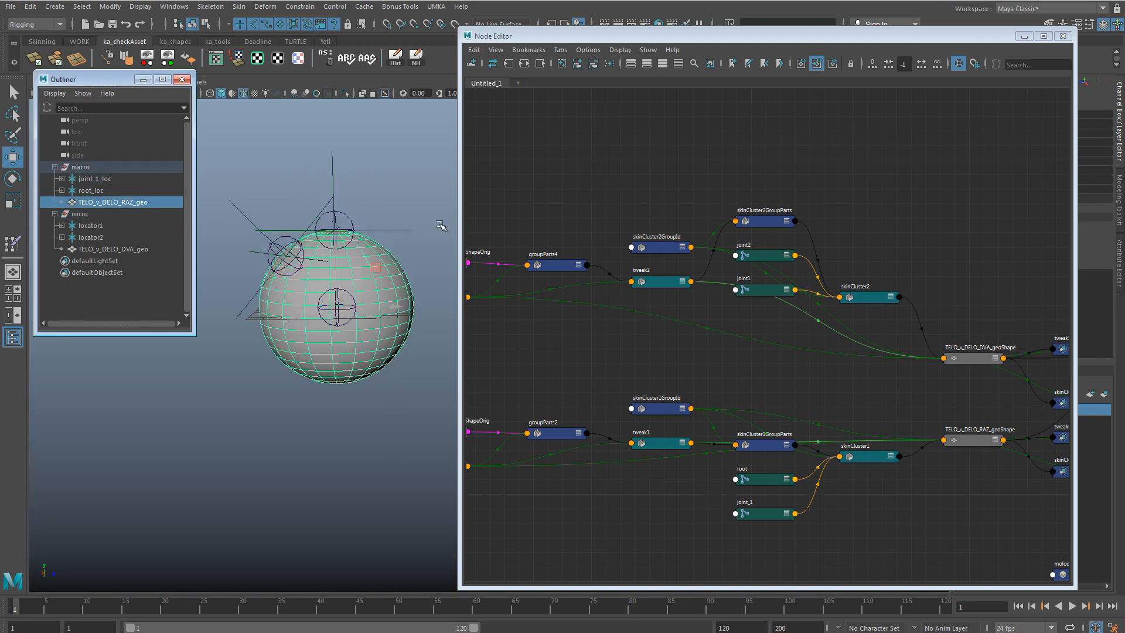
pyautogui.press('Down')
pyautogui.press('f')
pyautogui.keyDown('alt'); pyautogui.moveTo(983, 294); pyautogui.dragTo(862, 294, button='right'); pyautogui.keyUp('alt')
pyautogui.moveTo(858, 308)
pyautogui.mouseDown()
pyautogui.moveTo(849, 332)
pyautogui.moveTo(841, 304)
pyautogui.mouseUp()
pyautogui.moveTo(751, 335); pyautogui.dragTo(763, 337)
pyautogui.keyDown('alt'); pyautogui.moveTo(763, 336); pyautogui.dragTo(790, 361, button='middle'); pyautogui.keyUp('alt')
pyautogui.click(875, 247)
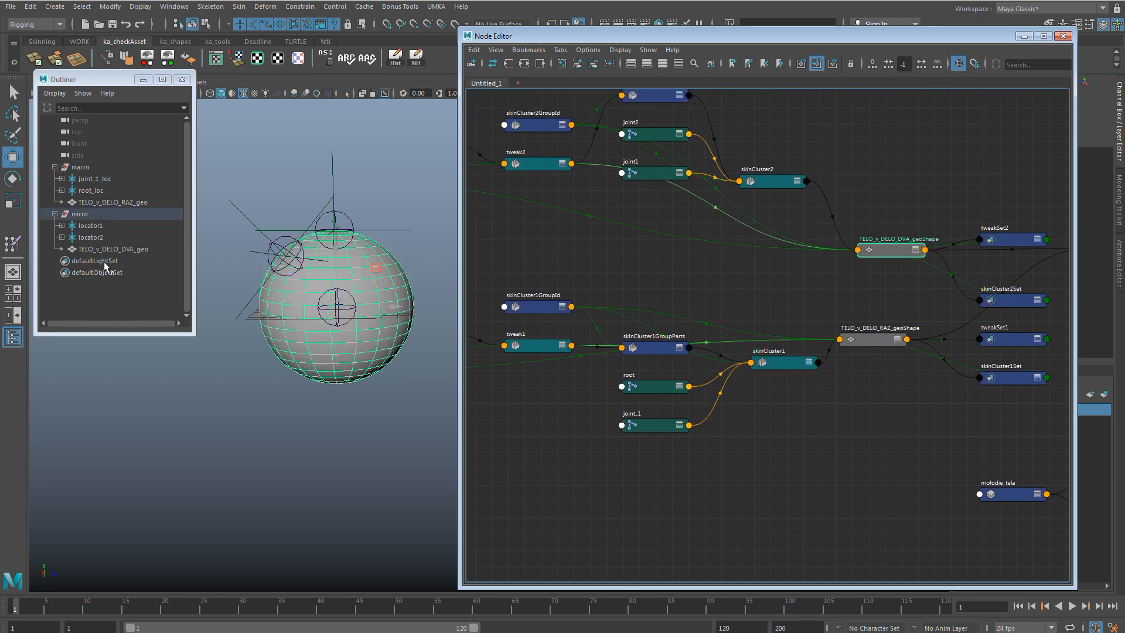
# Reposition the two geoShapeOrig nodes closer to the skin cluster networks in the Node Editor
pyautogui.keyDown('alt'); pyautogui.moveTo(863, 422); pyautogui.dragTo(712, 296, button='right'); pyautogui.keyUp('alt')
pyautogui.keyDown('alt'); pyautogui.moveTo(713, 296); pyautogui.dragTo(789, 293, button='middle'); pyautogui.keyUp('alt')
pyautogui.moveTo(546, 232); pyautogui.dragTo(728, 290)
pyautogui.moveTo(562, 355); pyautogui.dragTo(736, 309)
pyautogui.keyDown('alt'); pyautogui.moveTo(835, 308); pyautogui.dragTo(703, 281, button='middle'); pyautogui.keyUp('alt')
pyautogui.click(840, 350)
pyautogui.keyDown('alt'); pyautogui.moveTo(697, 281); pyautogui.dragTo(708, 308, button='right'); pyautogui.keyUp('alt')
pyautogui.keyDown('alt'); pyautogui.moveTo(708, 308); pyautogui.dragTo(768, 344, button='middle'); pyautogui.keyUp('alt')
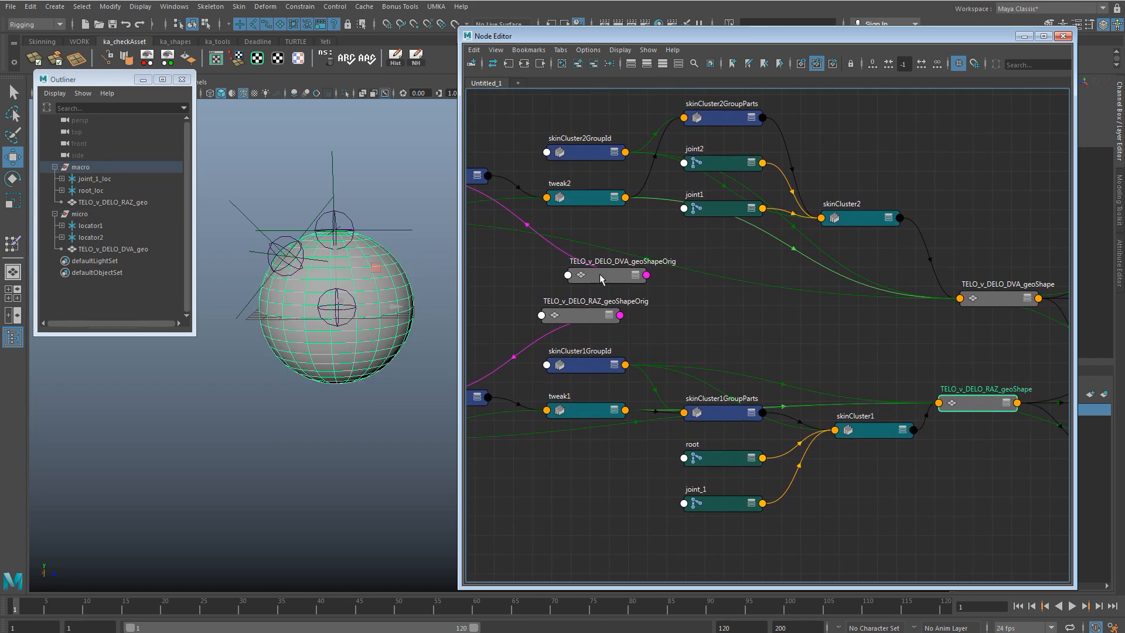
# Connect Out Mesh of TELO_v_DELO_RAZ_geoShape to In Mesh of TELO_v_DELO_DVA_geoShapeOrig
pyautogui.moveTo(602, 280); pyautogui.dragTo(645, 275)
pyautogui.click(1017, 402)
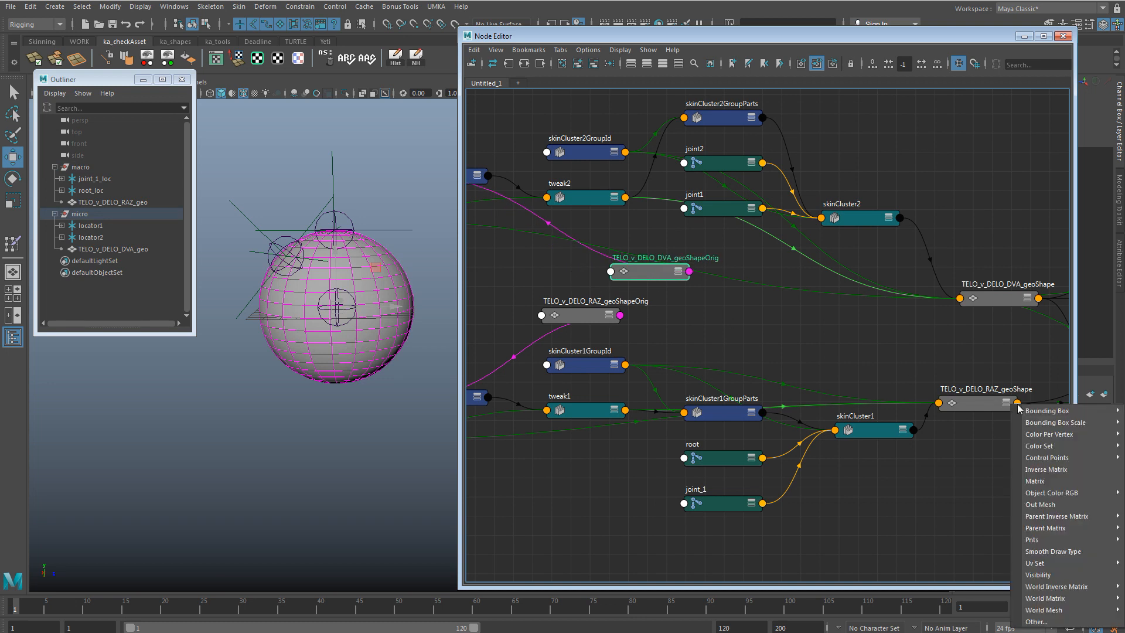
pyautogui.click(1038, 504)
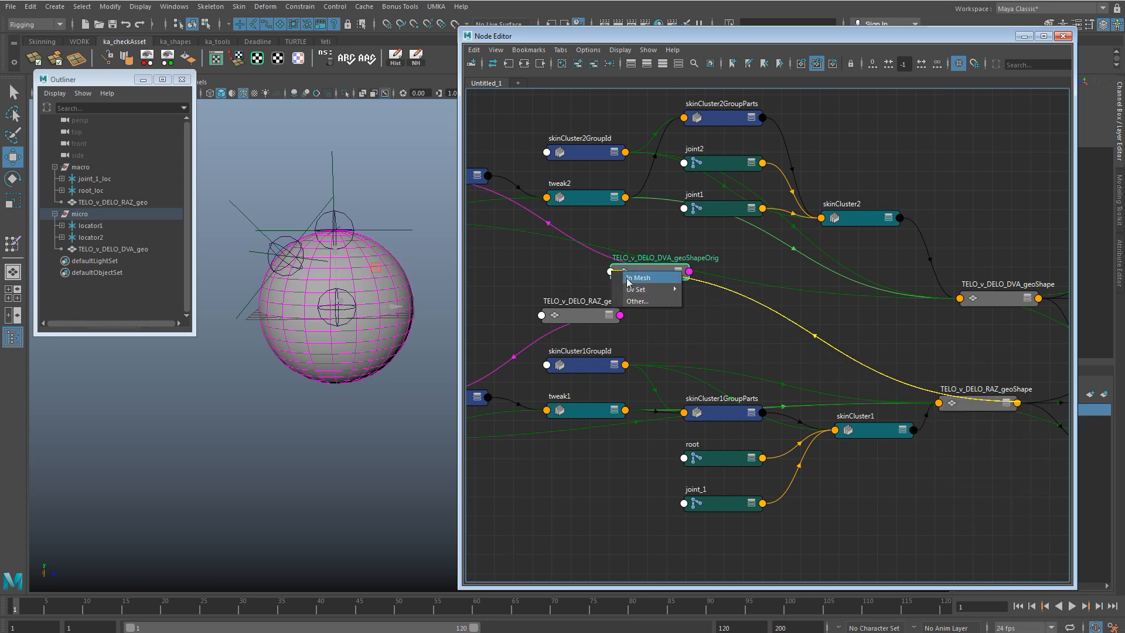
pyautogui.click(629, 282)
pyautogui.click(311, 170)
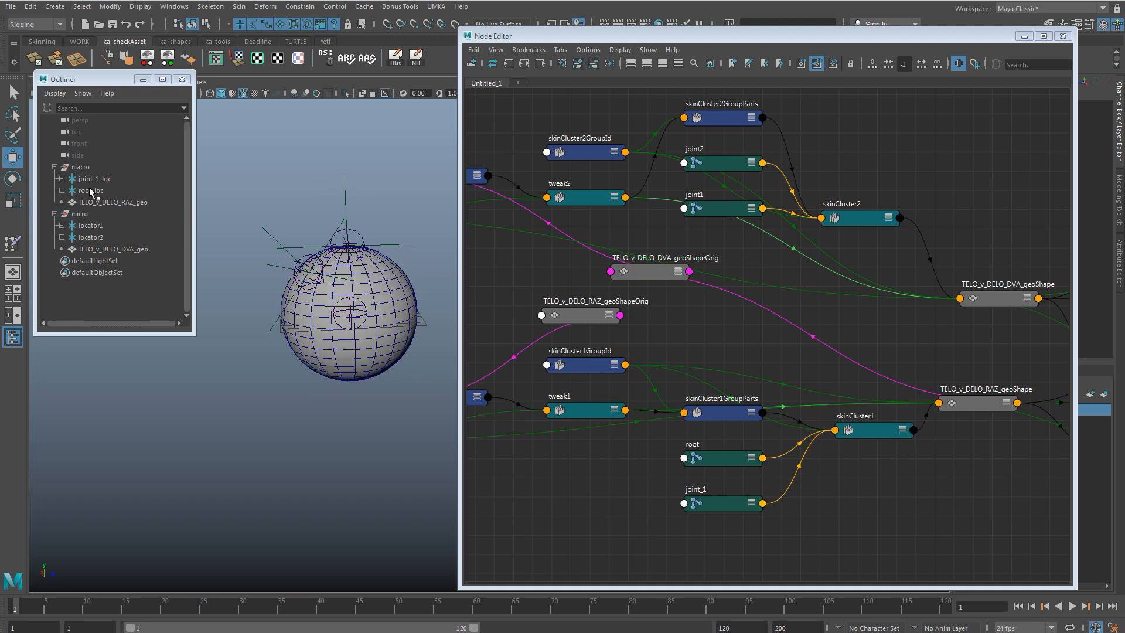
# Hide TELO_v_DELO_RAZ_geo in the macro group
pyautogui.click(82, 169)
pyautogui.click(104, 202)
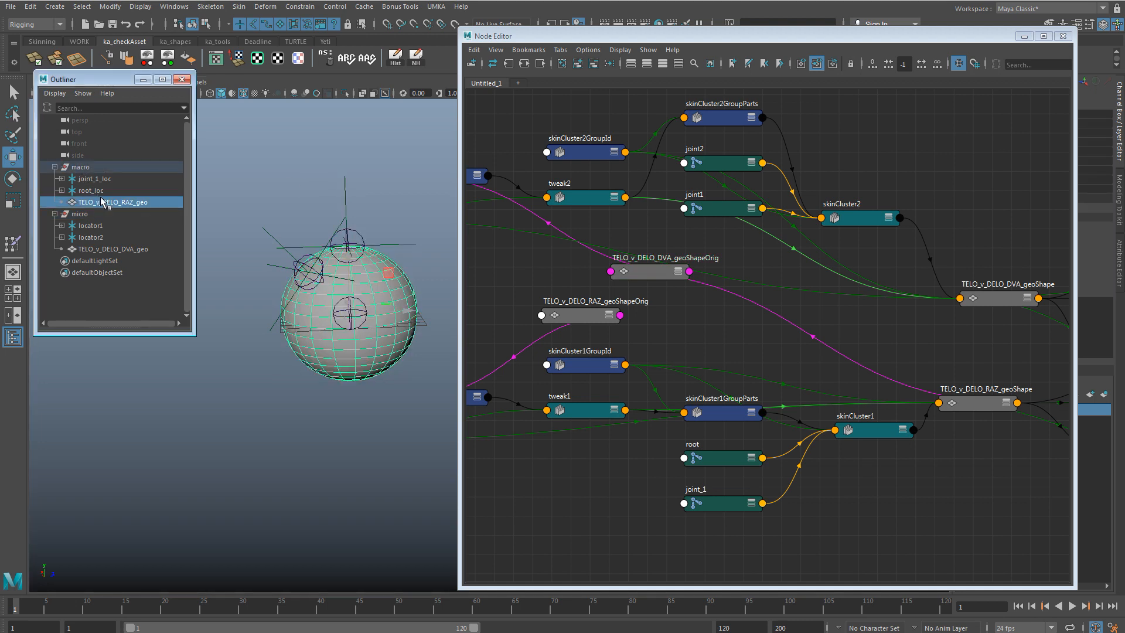
pyautogui.hotkey('ctrl', 'h')
# Test the combined deformation by raising joint_1_loc and pulling locator1 outward, and undo the moves
pyautogui.click(346, 189)
pyautogui.moveTo(345, 185); pyautogui.dragTo(343, 146)
pyautogui.keyDown('alt'); pyautogui.moveTo(287, 170); pyautogui.dragTo(322, 170); pyautogui.keyUp('alt')
pyautogui.click(331, 266)
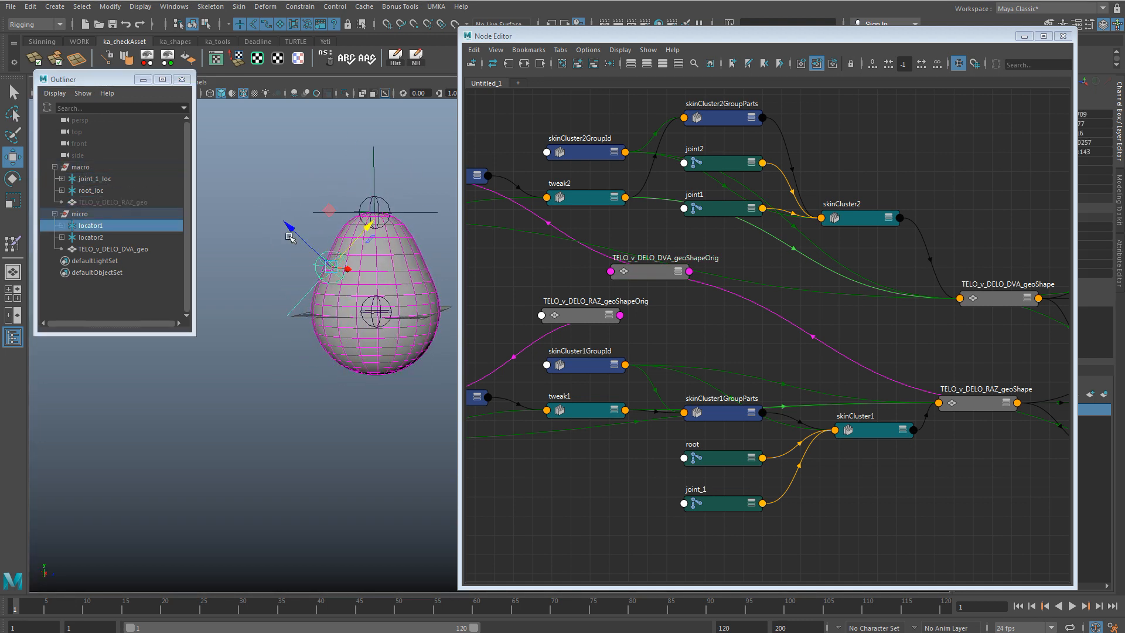
pyautogui.moveTo(291, 236); pyautogui.dragTo(245, 204)
pyautogui.hotkey('ctrl', 'z')
pyautogui.hotkey('ctrl', 'z')
pyautogui.hotkey('ctrl', 'z')
# Show TELO_v_DELO_RAZ_geo again and hide TELO_v_DELO_DVA_geo
pyautogui.keyDown('alt'); pyautogui.moveTo(391, 219); pyautogui.dragTo(361, 227); pyautogui.keyUp('alt')
pyautogui.keyDown('alt'); pyautogui.moveTo(360, 227); pyautogui.dragTo(394, 227, button='right'); pyautogui.keyUp('alt')
pyautogui.keyDown('alt'); pyautogui.moveTo(337, 202); pyautogui.dragTo(380, 234, button='middle'); pyautogui.keyUp('alt')
pyautogui.click(379, 168)
pyautogui.click(95, 202)
pyautogui.hotkey('shift', 'h')
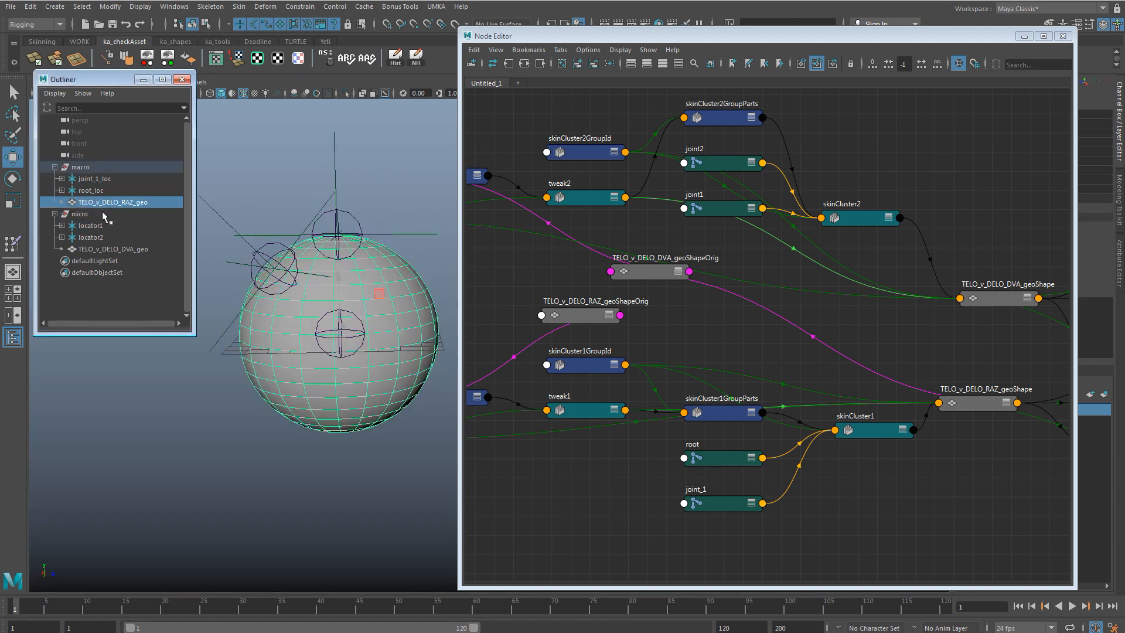
pyautogui.click(104, 250)
pyautogui.hotkey('ctrl', 'h')
# Isolate TELO_v_DELO_RAZ_geo and locator1 in the viewport and close the Node Editor
pyautogui.click(96, 201)
pyautogui.keyDown('shift'); pyautogui.click(208, 206); pyautogui.keyUp('shift')
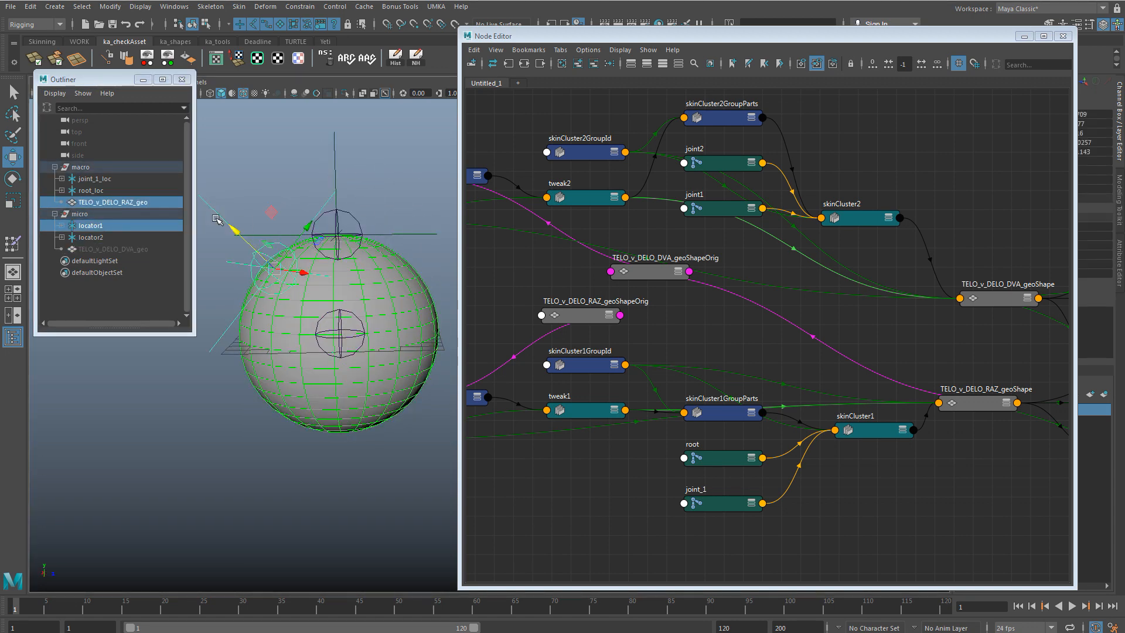
pyautogui.hotkey('ctrl', '1')
pyautogui.click(1067, 37)
pyautogui.keyDown('alt'); pyautogui.moveTo(487, 211); pyautogui.dragTo(665, 219, button='middle'); pyautogui.keyUp('alt')
pyautogui.keyDown('alt'); pyautogui.moveTo(665, 219); pyautogui.dragTo(677, 246, button='right'); pyautogui.keyUp('alt')
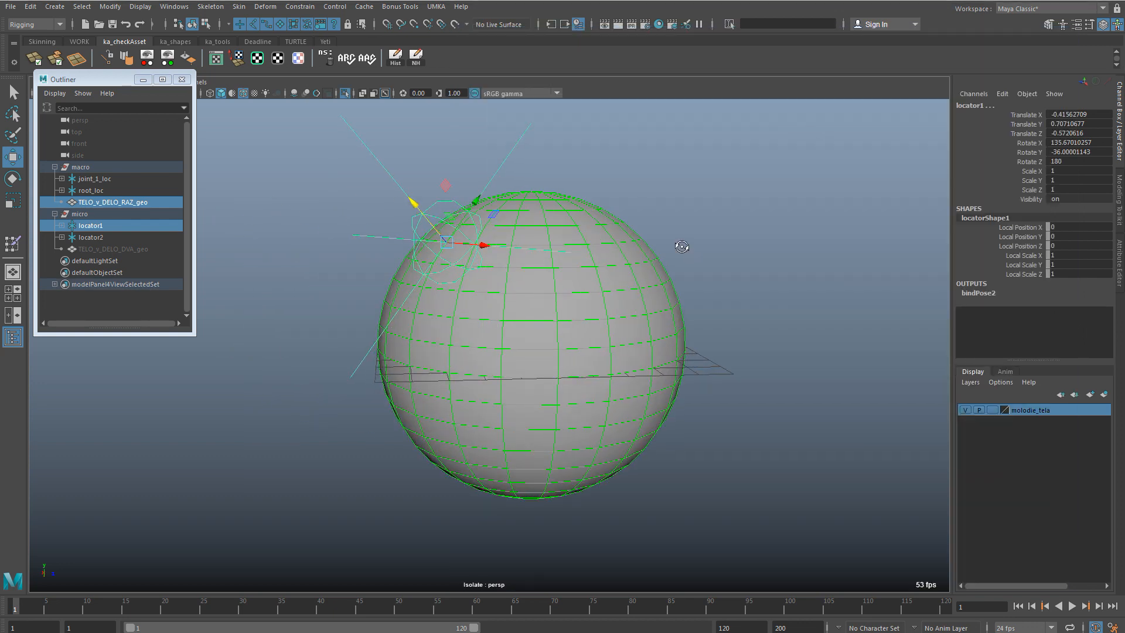
pyautogui.keyDown('alt'); pyautogui.moveTo(677, 246); pyautogui.dragTo(652, 251); pyautogui.keyUp('alt')
# Create a vertex follicle on TELO_v_DELO_RAZ_geo at the vertex where locator1 sits
pyautogui.click(609, 202)
pyautogui.keyDown('alt'); pyautogui.moveTo(515, 199); pyautogui.dragTo(489, 257, button='right'); pyautogui.keyUp('alt')
pyautogui.click(567, 243)
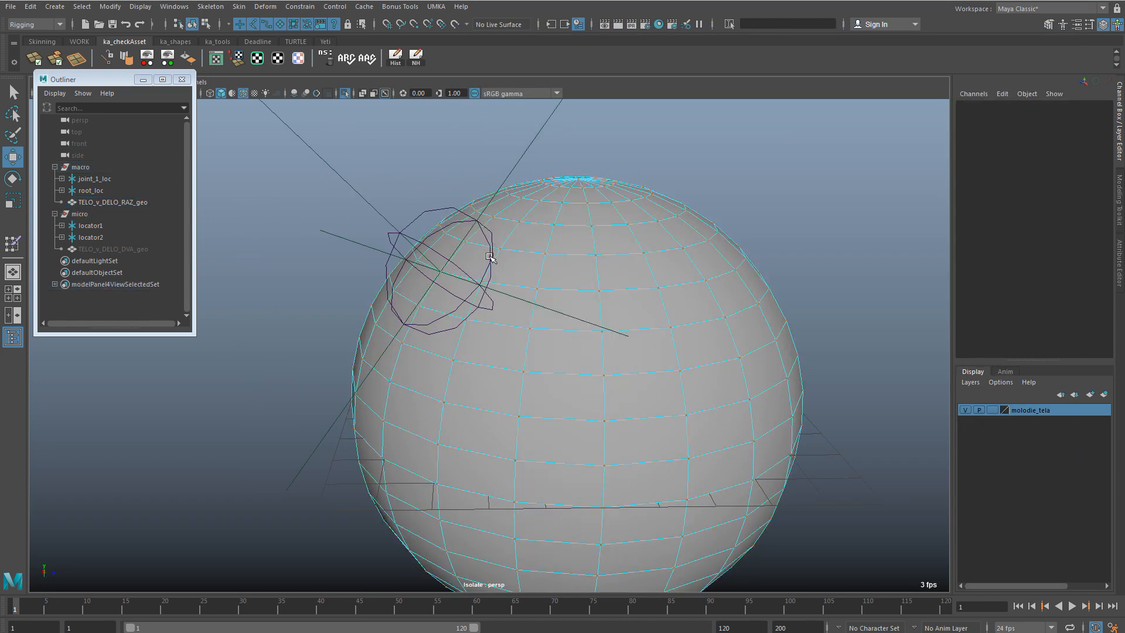
pyautogui.click(441, 273)
pyautogui.click(486, 311)
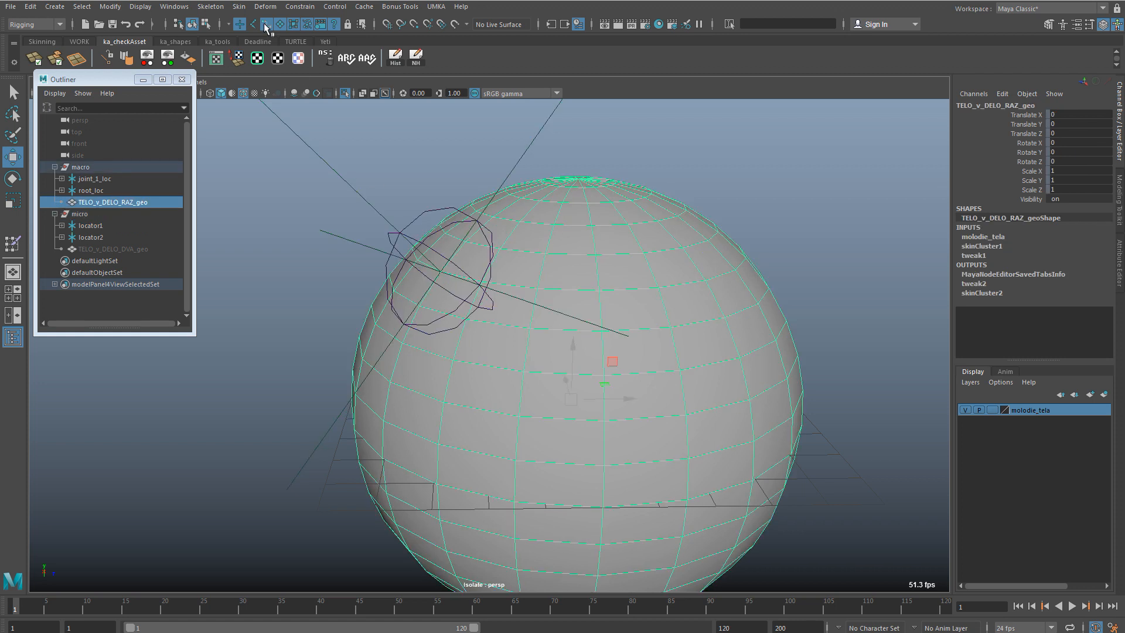
pyautogui.click(266, 24)
pyautogui.click(304, 210)
pyautogui.click(576, 258)
pyautogui.moveTo(575, 259); pyautogui.dragTo(461, 263, button='right')
pyautogui.click(440, 272)
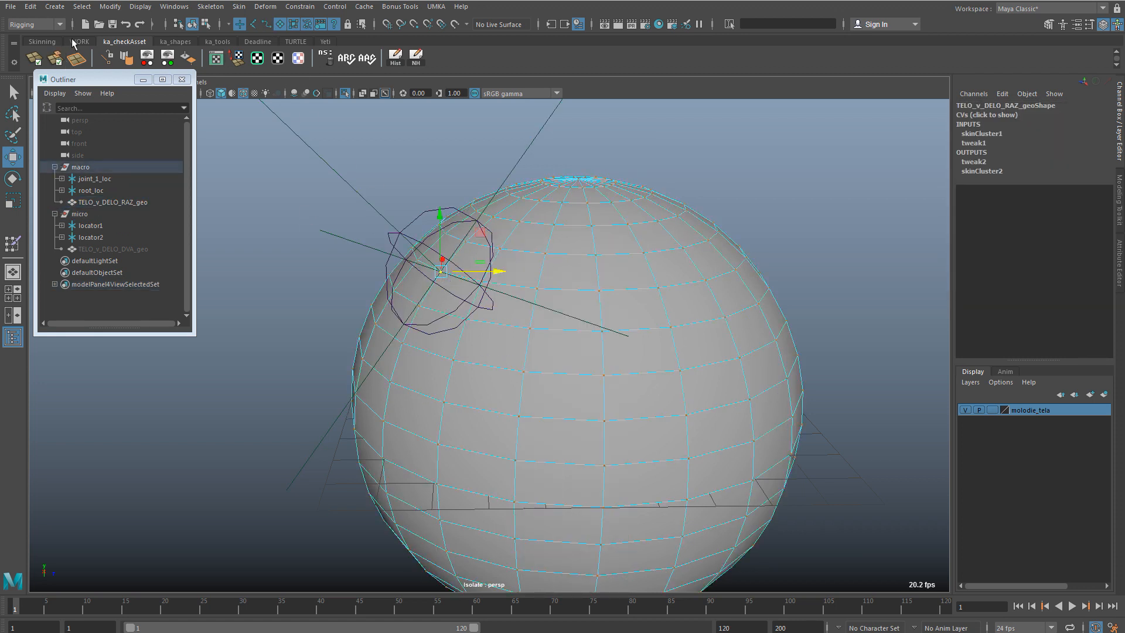
pyautogui.click(75, 41)
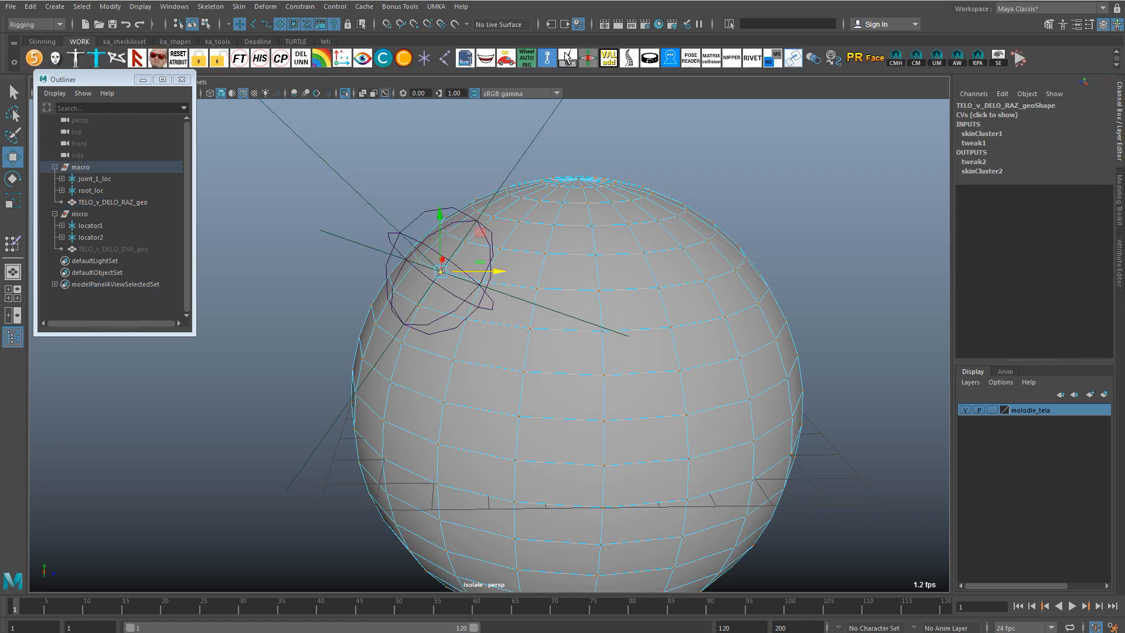
pyautogui.click(716, 167)
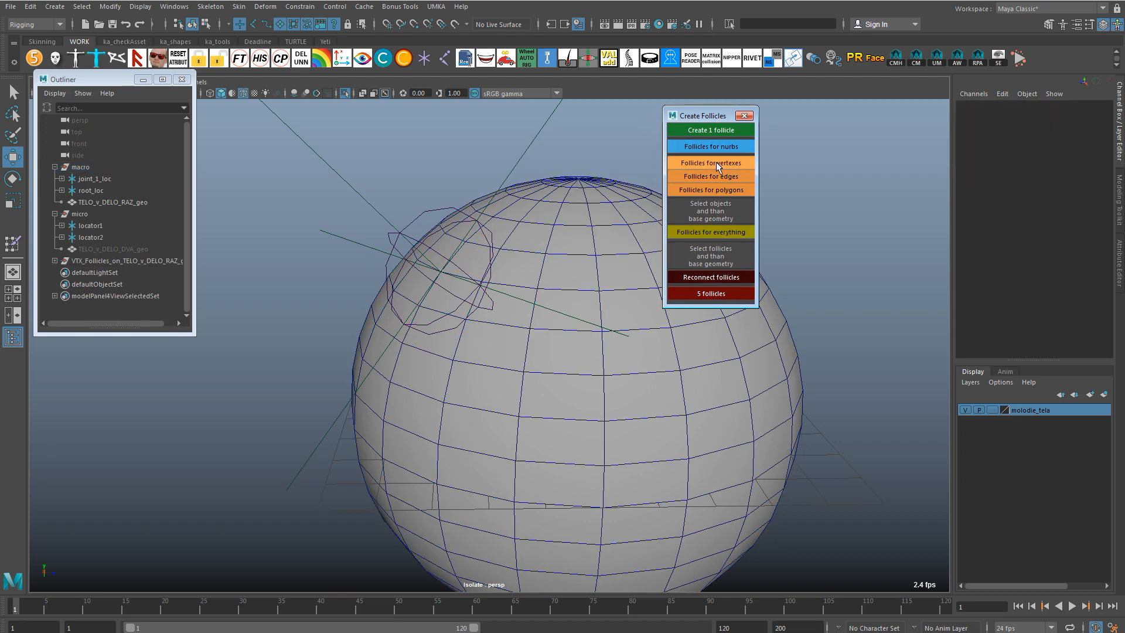
# Add the new follicle group to the isolated view and close the Create Follicles window
pyautogui.click(55, 261)
pyautogui.click(95, 262)
pyautogui.rightClick(346, 92)
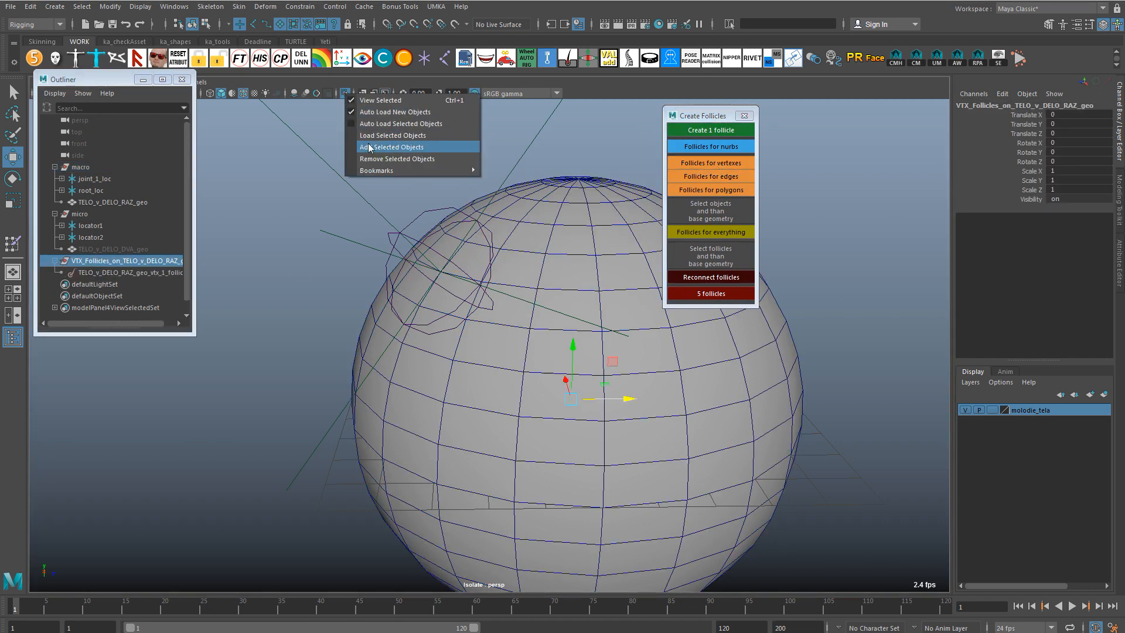
pyautogui.click(369, 147)
pyautogui.keyDown('alt'); pyautogui.moveTo(370, 174); pyautogui.dragTo(402, 199, button='middle'); pyautogui.keyUp('alt')
pyautogui.moveTo(402, 198)
pyautogui.keyDown('alt'); pyautogui.mouseDown(button='right')
pyautogui.moveTo(434, 203)
pyautogui.moveTo(415, 201)
pyautogui.mouseUp(button='right'); pyautogui.keyUp('alt')
pyautogui.scroll(-2, 379, 199)
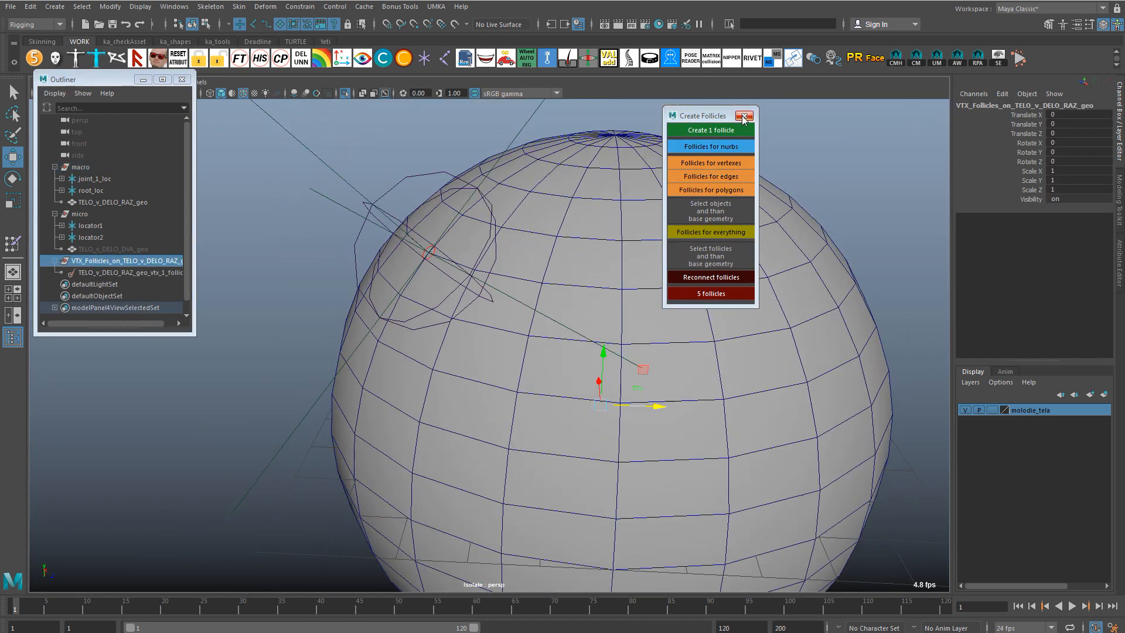
pyautogui.click(743, 116)
# Parent-constrain locator1 to the vertex follicle with Maintain Offset on and all translate and rotate axes constrained
pyautogui.scroll(-4, 585, 235)
pyautogui.click(230, 269)
pyautogui.click(133, 273)
pyautogui.moveTo(347, 187)
pyautogui.keyDown('shift'); pyautogui.mouseDown()
pyautogui.moveTo(354, 207)
pyautogui.moveTo(308, 193)
pyautogui.moveTo(341, 197)
pyautogui.mouseUp(); pyautogui.keyUp('shift')
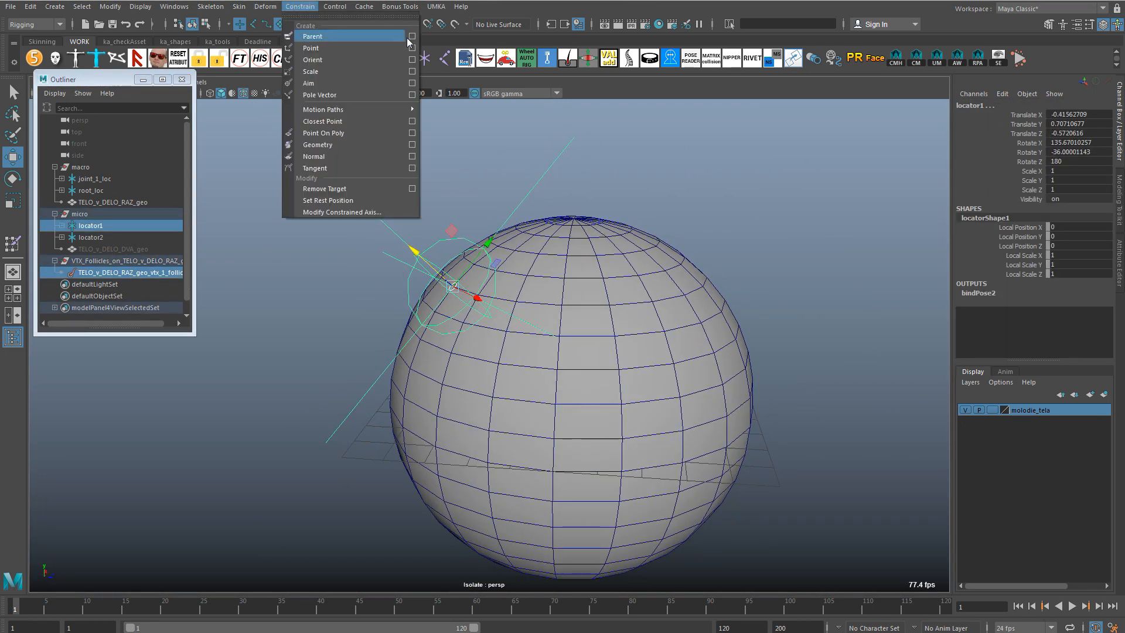
pyautogui.click(410, 41)
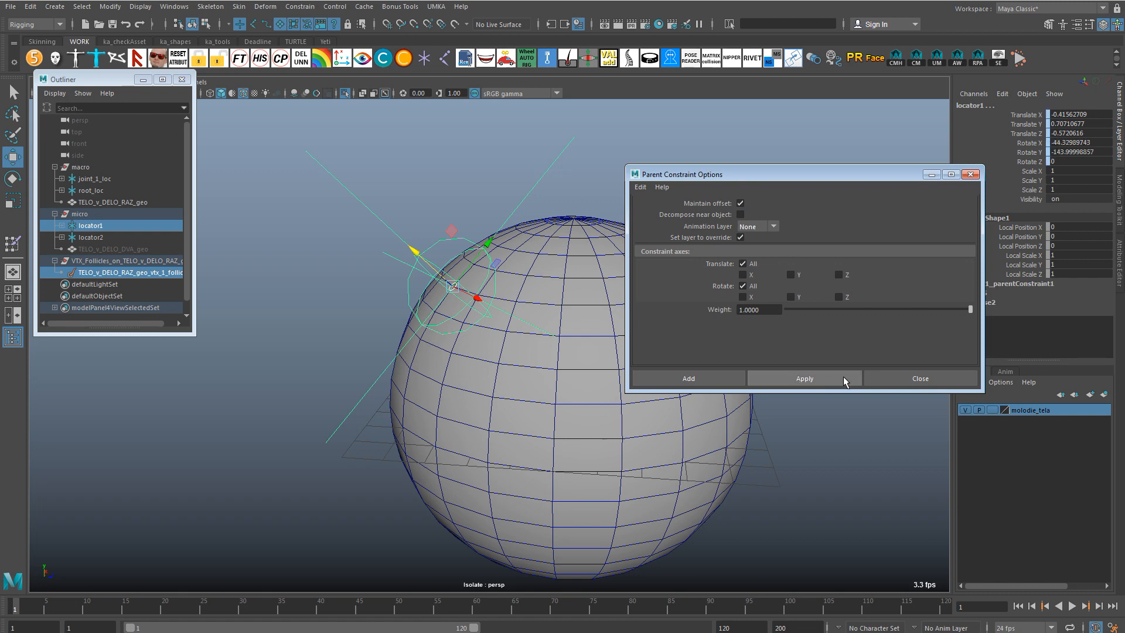
pyautogui.click(884, 378)
# Turn off the isolated view and hide root_loc and locator2
pyautogui.moveTo(626, 345)
pyautogui.keyDown('alt'); pyautogui.mouseDown()
pyautogui.moveTo(605, 332)
pyautogui.moveTo(615, 331)
pyautogui.mouseUp(); pyautogui.keyUp('alt')
pyautogui.click(99, 203)
pyautogui.click(88, 183)
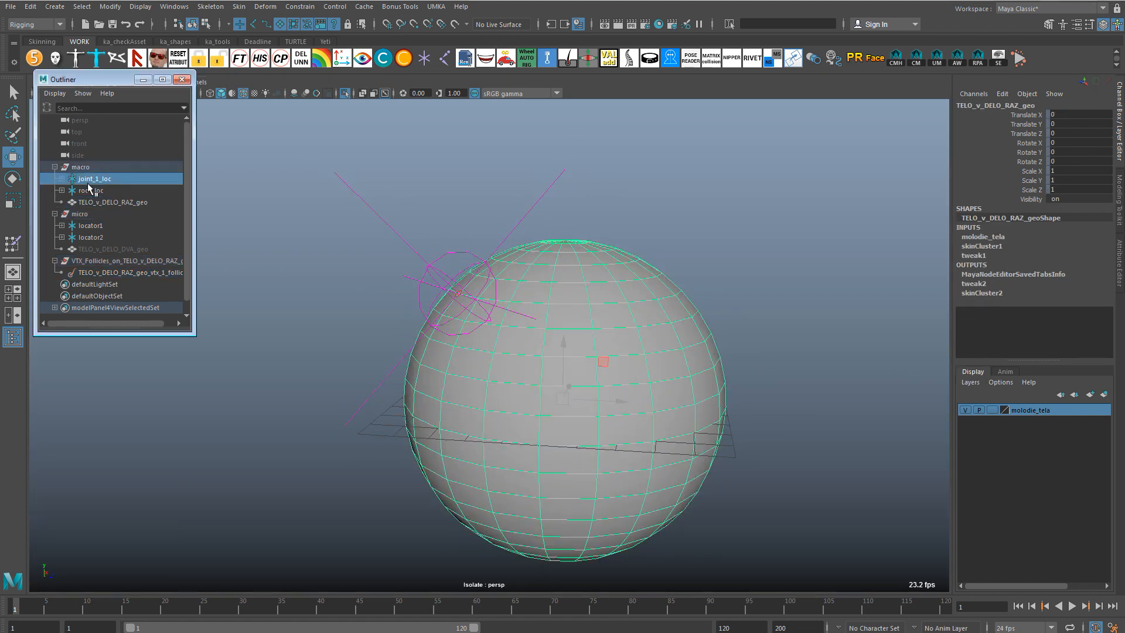
pyautogui.click(89, 190)
pyautogui.keyDown('ctrl'); pyautogui.click(100, 226); pyautogui.keyUp('ctrl')
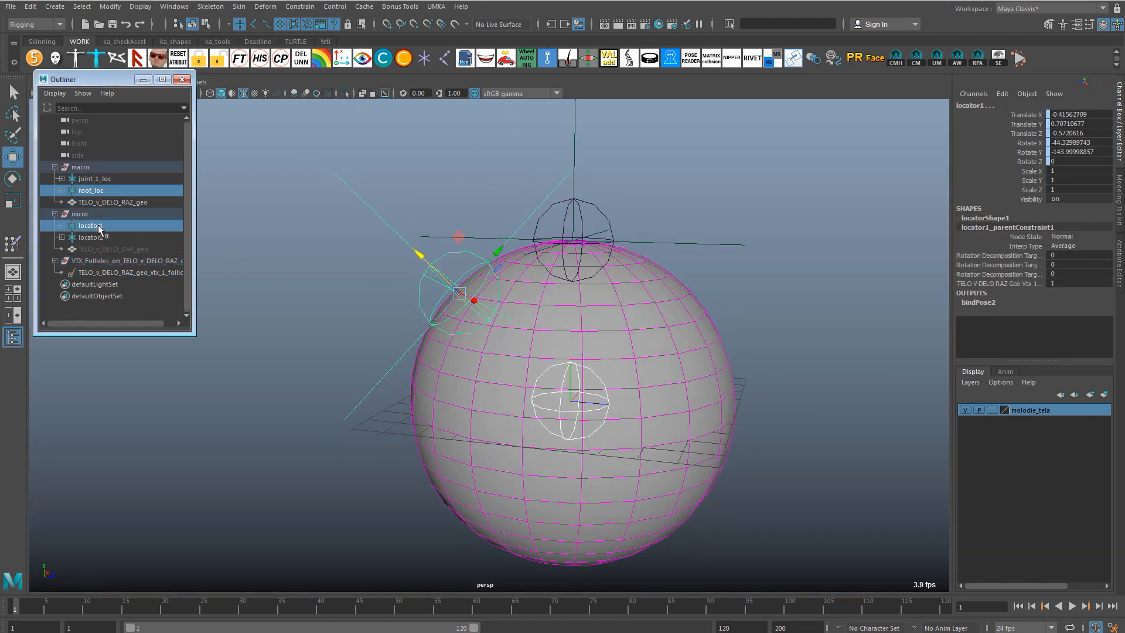
pyautogui.keyDown('ctrl'); pyautogui.click(100, 226); pyautogui.keyUp('ctrl')
pyautogui.keyDown('ctrl'); pyautogui.click(100, 238); pyautogui.keyUp('ctrl')
pyautogui.hotkey('ctrl', 'h')
# Test the follicle attachment by raising joint_1_loc to about 1.6 in Translate Y, and undo the move
pyautogui.click(574, 149)
pyautogui.scroll(-2, 574, 150)
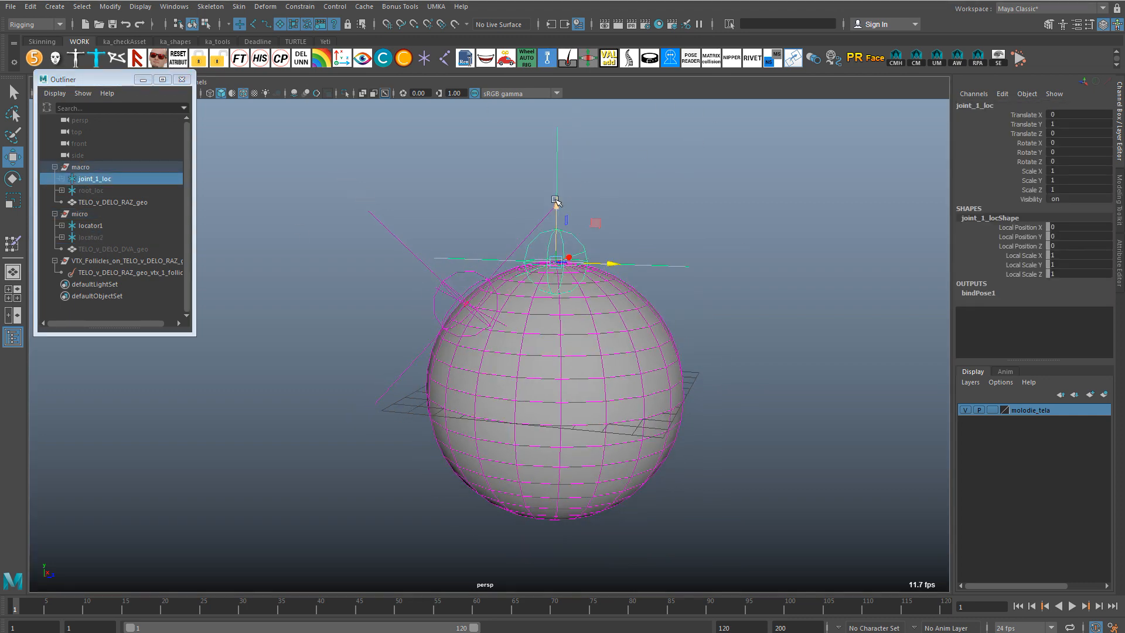
pyautogui.moveTo(556, 204); pyautogui.dragTo(541, 119)
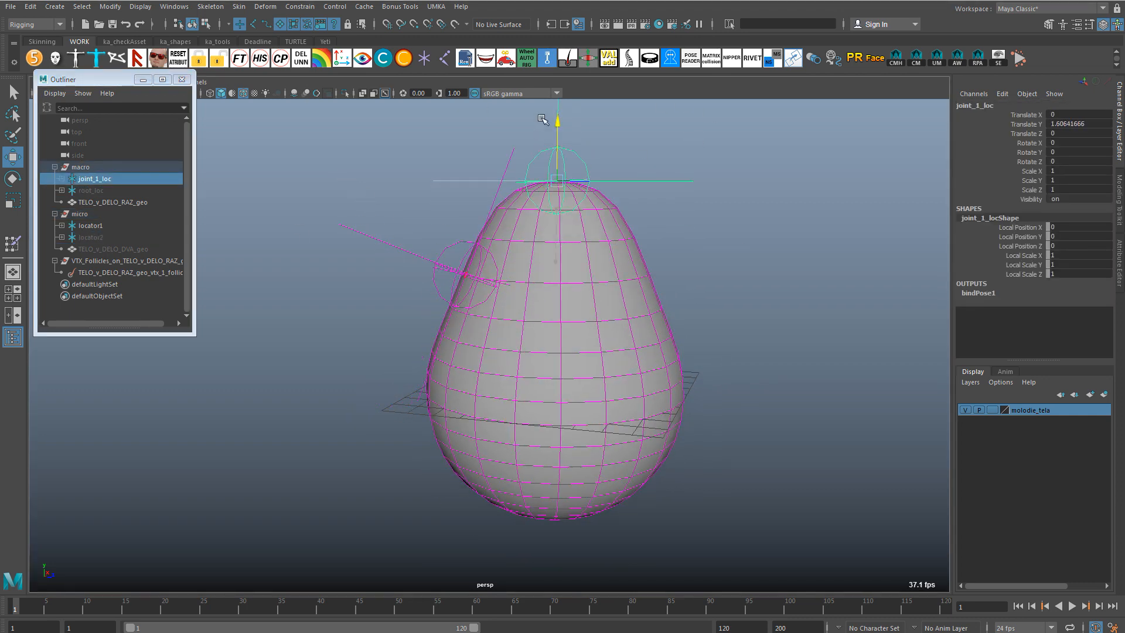
pyautogui.hotkey('ctrl', 'z')
pyautogui.click(596, 193)
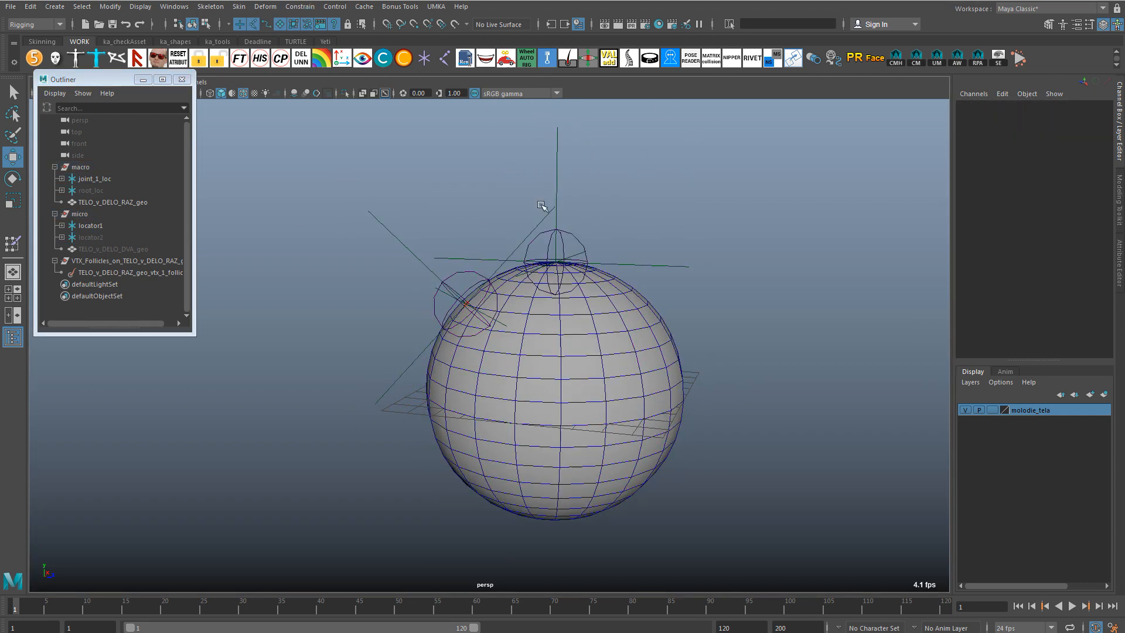
# Raise joint_1 about 0.55 in Translate Y and try moving joint2 under locator1 to test the first body
pyautogui.click(575, 236)
pyautogui.moveTo(561, 218); pyautogui.dragTo(562, 146)
pyautogui.click(420, 259)
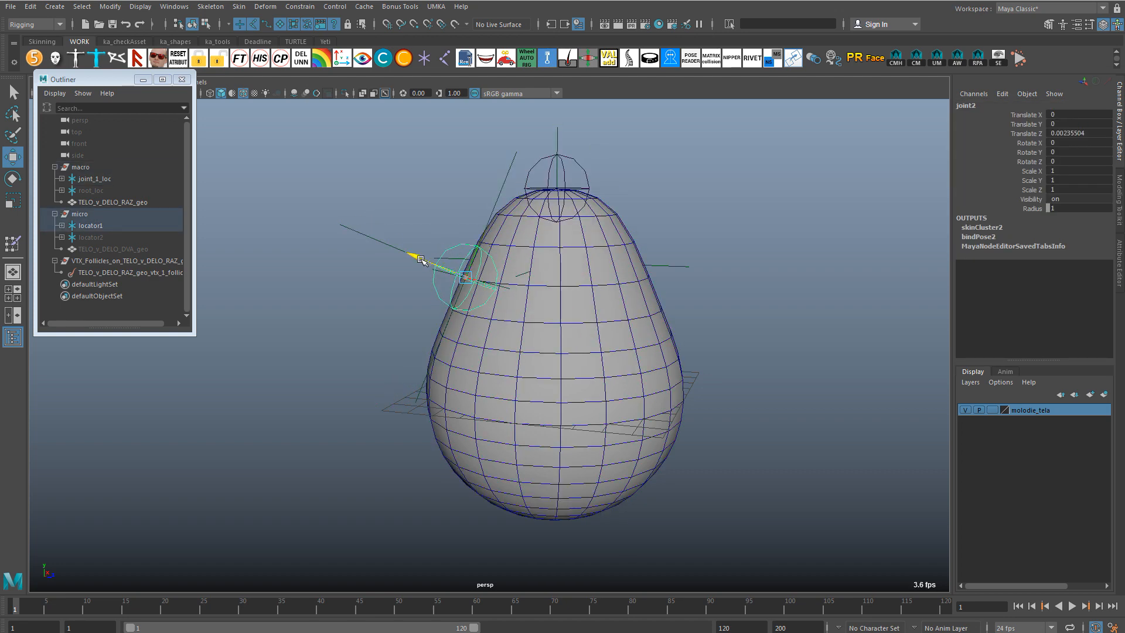
pyautogui.moveTo(362, 253); pyautogui.dragTo(426, 253)
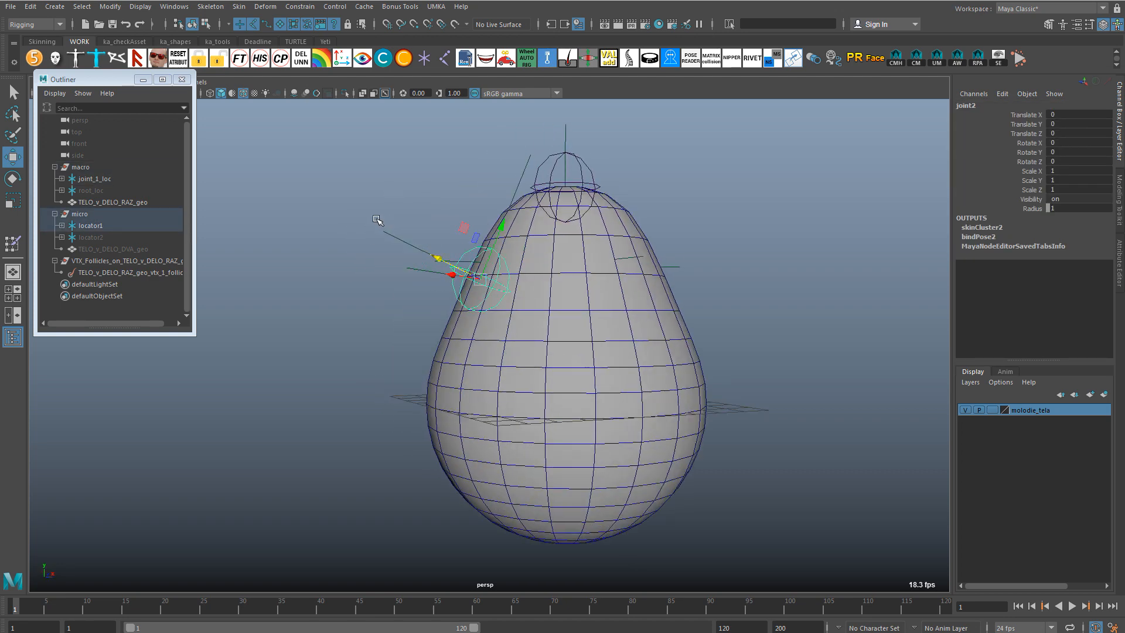
pyautogui.keyDown('alt'); pyautogui.moveTo(376, 219); pyautogui.dragTo(331, 234); pyautogui.keyUp('alt')
# Show TELO_v_DELO_DVA_geo in the micro group over the stretched first body
pyautogui.click(129, 247)
pyautogui.hotkey('shift', 'h')
pyautogui.click(459, 253)
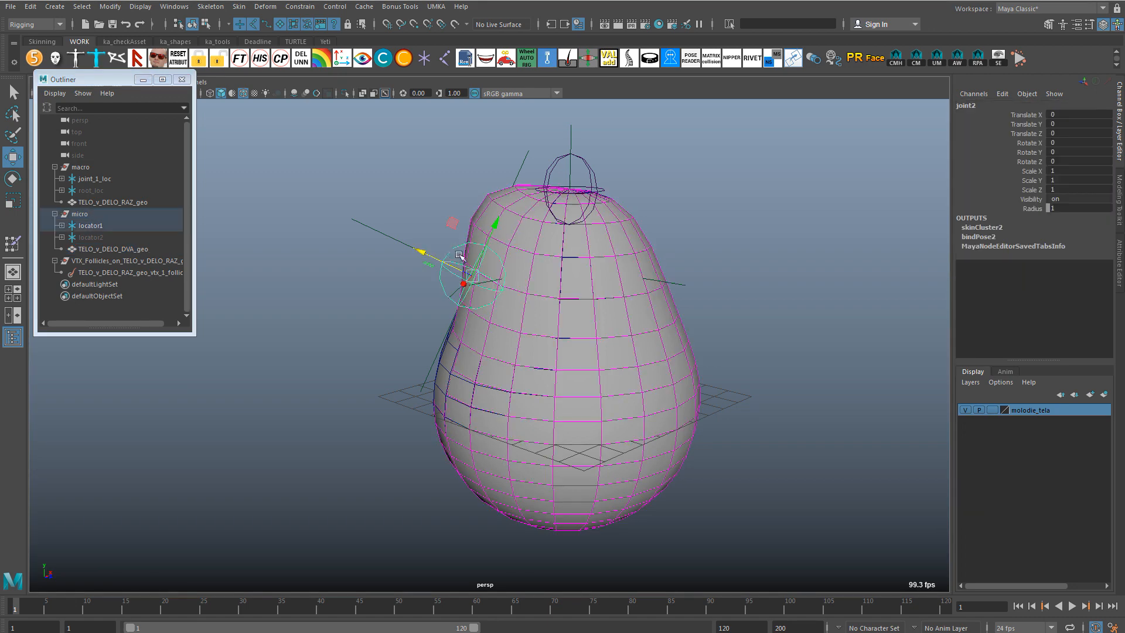
# Reset joint_1's Translate Y to 0 and hide TELO_v_DELO_RAZ_geo
pyautogui.click(579, 142)
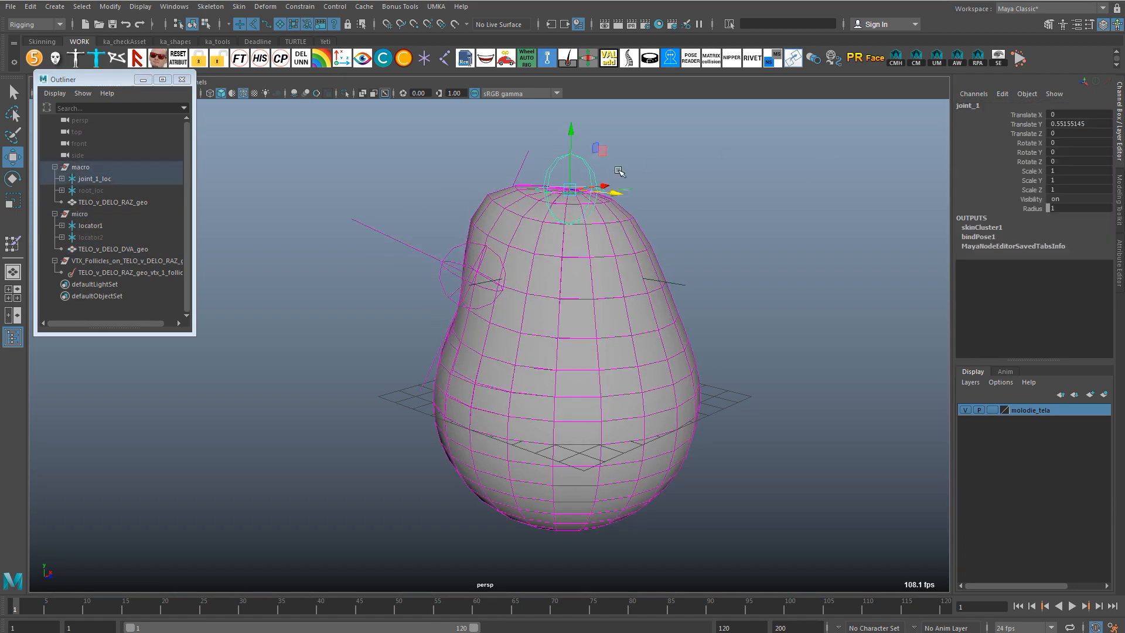
pyautogui.write('0')
pyautogui.press('Return')
pyautogui.click(106, 203)
pyautogui.hotkey('ctrl', 'h')
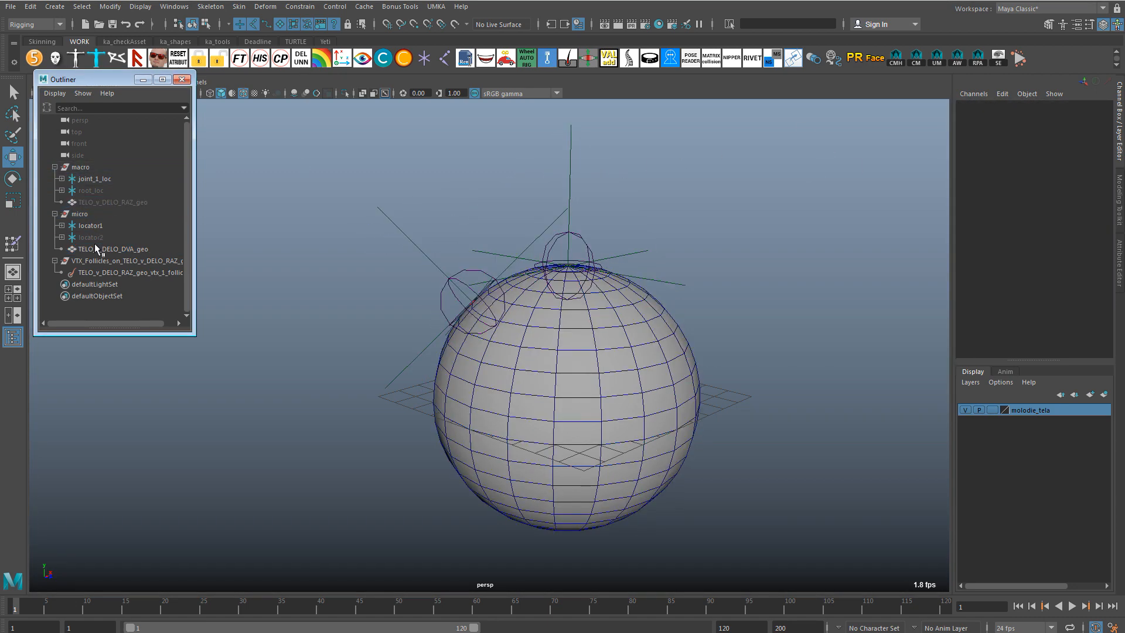
# Test the second body by raising joint_1 about 0.47 and pulling joint2 outward, and undo the moves
pyautogui.click(95, 248)
pyautogui.keyDown('alt'); pyautogui.moveTo(574, 223); pyautogui.dragTo(569, 143); pyautogui.keyUp('alt')
pyautogui.click(576, 234)
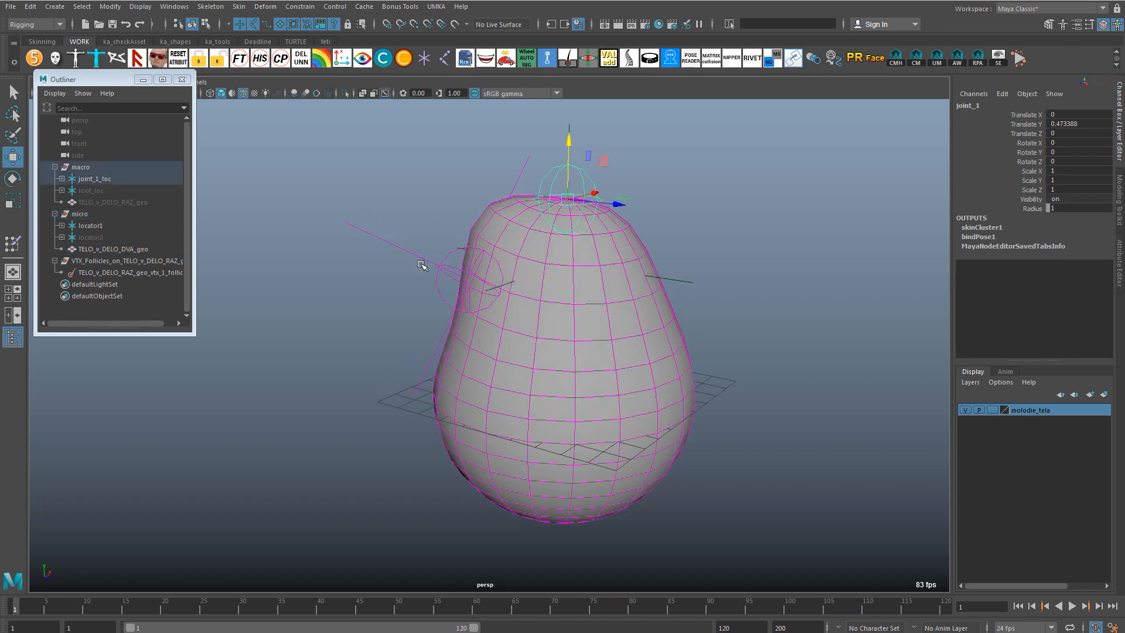
pyautogui.click(435, 264)
pyautogui.moveTo(435, 264); pyautogui.dragTo(334, 249)
pyautogui.hotkey('ctrl', 'z')
pyautogui.hotkey('ctrl', 'z')
pyautogui.hotkey('ctrl', 'z')
# Collapse the macro and micro groups in the Outliner and select the macro group
pyautogui.keyDown('alt'); pyautogui.moveTo(447, 254); pyautogui.dragTo(467, 246); pyautogui.keyUp('alt')
pyautogui.click(55, 167)
pyautogui.click(55, 179)
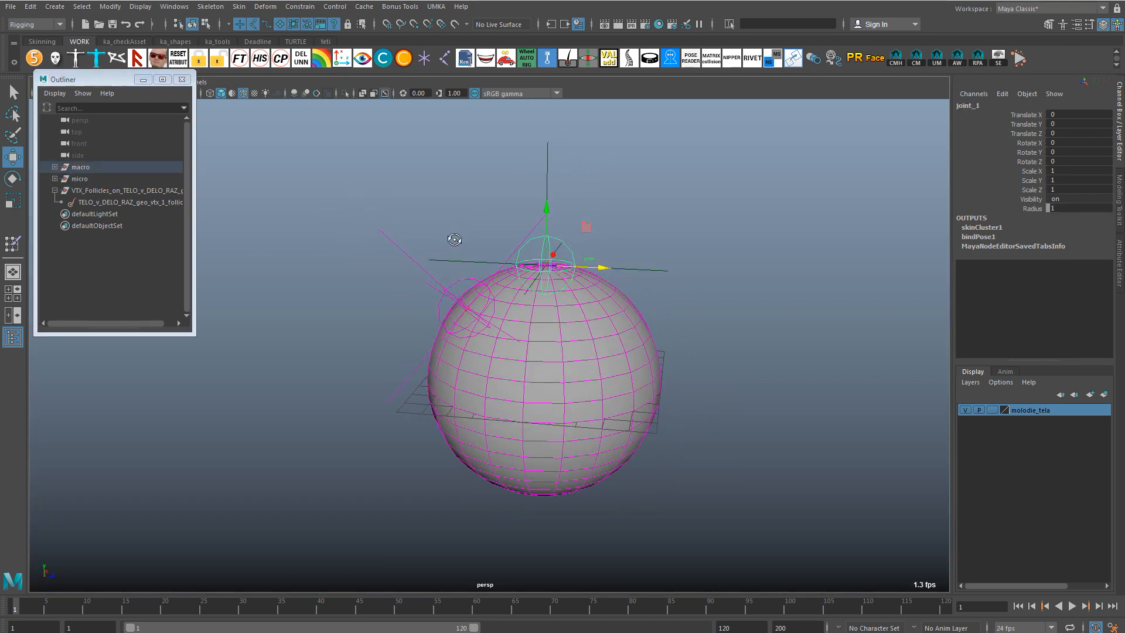
pyautogui.click(516, 364)
pyautogui.press('Up')
pyautogui.click(135, 256)
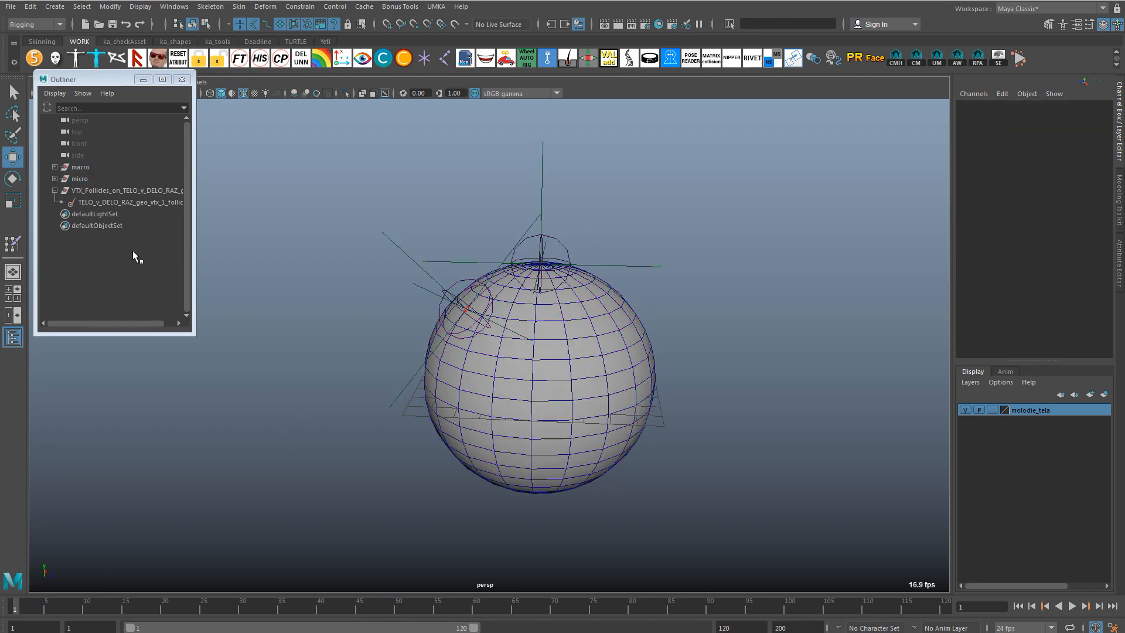
pyautogui.click(88, 168)
pyautogui.keyDown('alt'); pyautogui.moveTo(446, 281); pyautogui.dragTo(492, 339); pyautogui.keyUp('alt')
pyautogui.hotkey('ctrl', 'z')
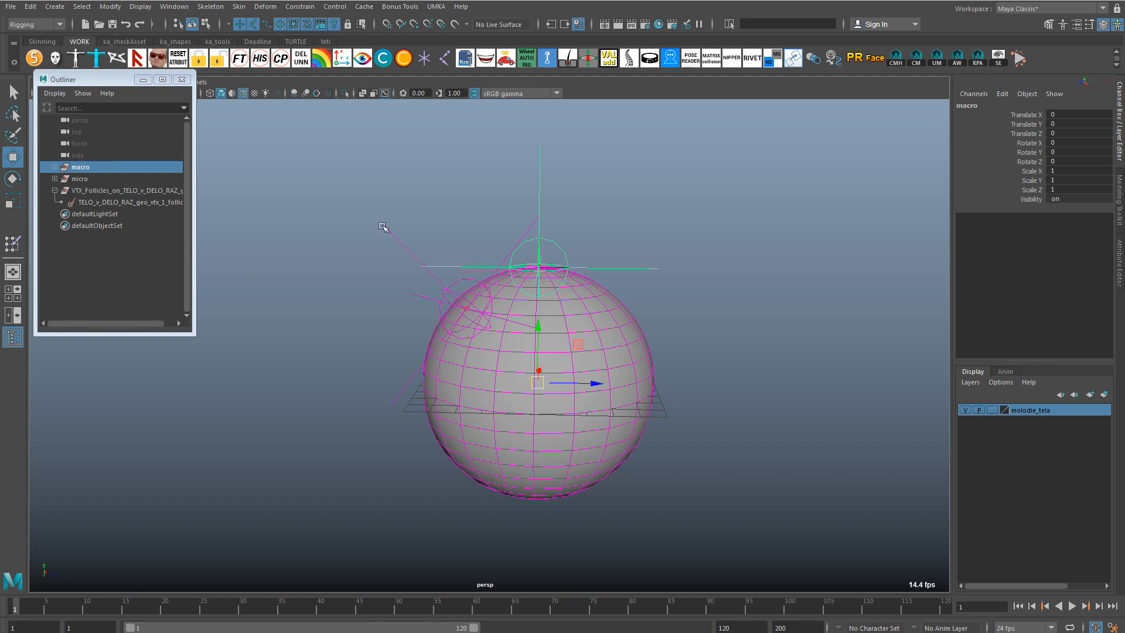
# Select joint2 and expand the micro group's full hierarchy in the Outliner
pyautogui.click(469, 280)
pyautogui.click(54, 180)
pyautogui.click(55, 178)
pyautogui.keyDown('shift'); pyautogui.click(55, 179); pyautogui.keyUp('shift')
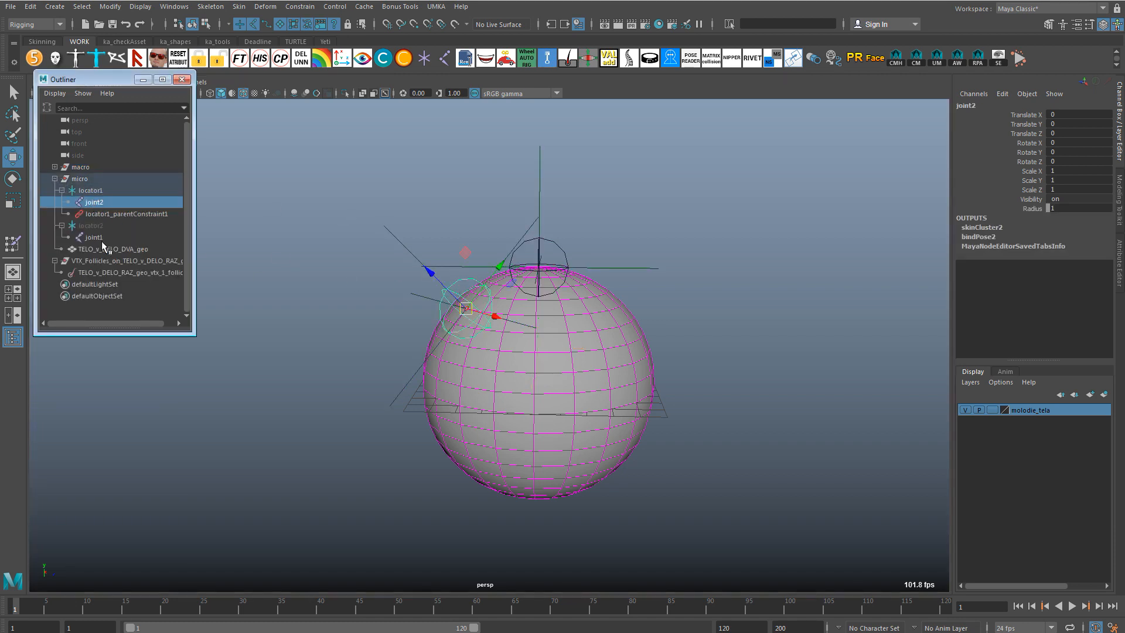
# Open the Node Editor and graph the connections of TELO_v_DELO_DVA_geo
pyautogui.click(102, 249)
pyautogui.click(174, 6)
pyautogui.click(188, 142)
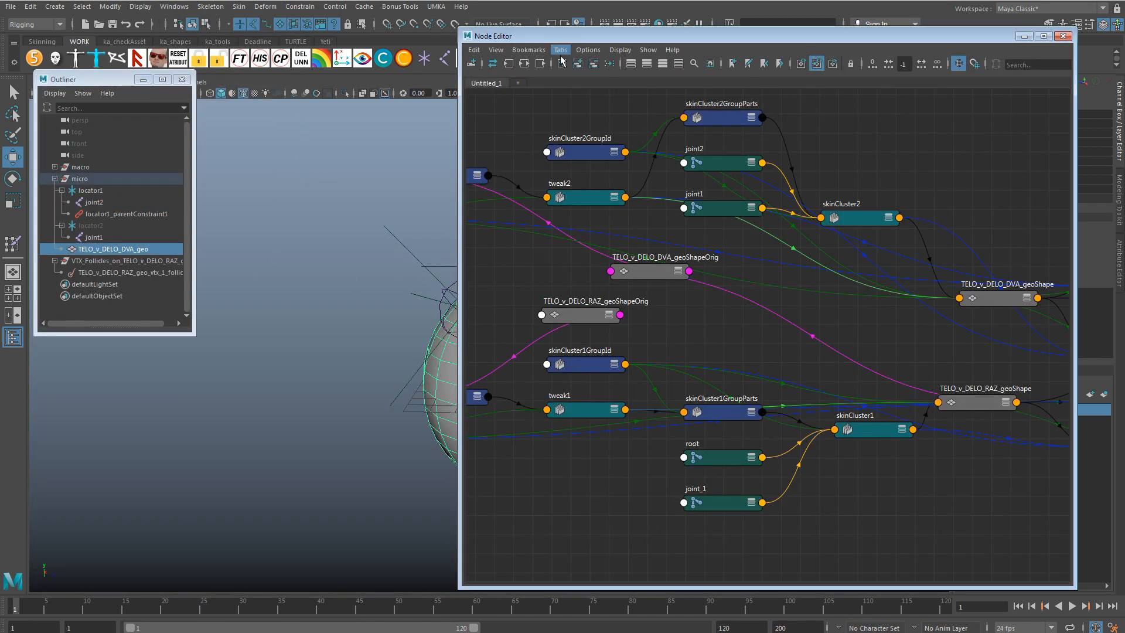
pyautogui.click(561, 62)
pyautogui.press('Down')
pyautogui.press('f')
pyautogui.scroll(-3, 672, 292)
# Display all attributes of skinCluster2 and spread it and its joint nodes apart in the graph
pyautogui.keyDown('alt'); pyautogui.moveTo(628, 270); pyautogui.dragTo(860, 265, button='middle'); pyautogui.keyUp('alt')
pyautogui.moveTo(832, 276); pyautogui.dragTo(845, 364)
pyautogui.keyDown('alt'); pyautogui.moveTo(783, 386); pyautogui.dragTo(859, 354, button='right'); pyautogui.keyUp('alt')
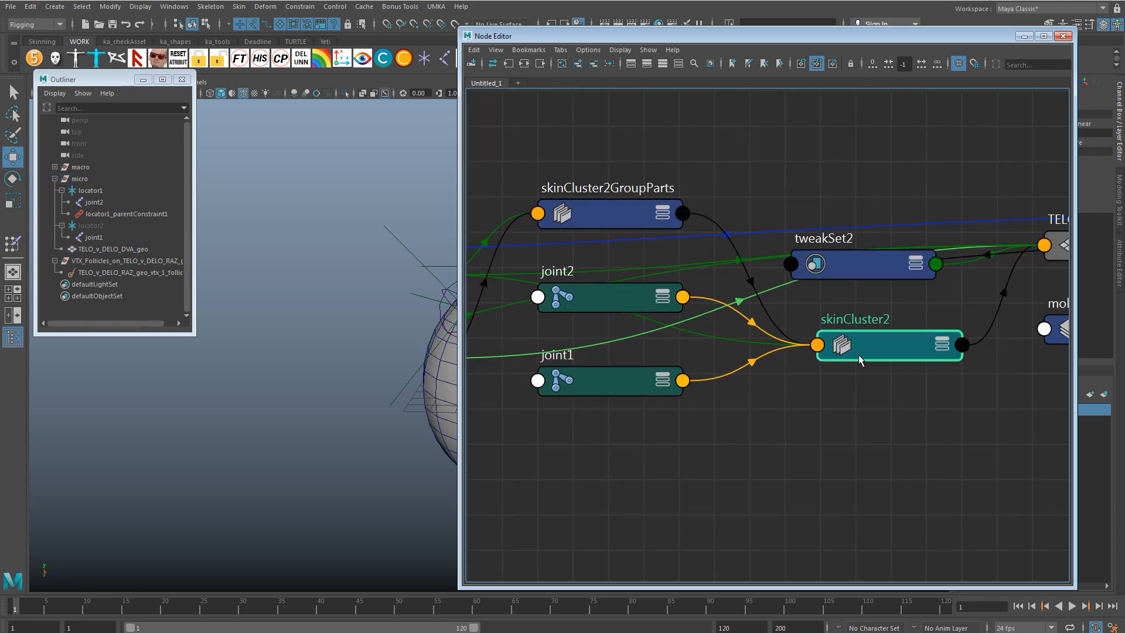
pyautogui.press('3')
pyautogui.moveTo(863, 342); pyautogui.dragTo(848, 171)
pyautogui.moveTo(622, 297); pyautogui.dragTo(610, 495)
pyautogui.keyDown('alt'); pyautogui.moveTo(746, 522); pyautogui.dragTo(729, 454, button='middle'); pyautogui.keyUp('alt')
# Add locator1 to the graph and place its node below joint2
pyautogui.click(91, 191)
pyautogui.click(577, 64)
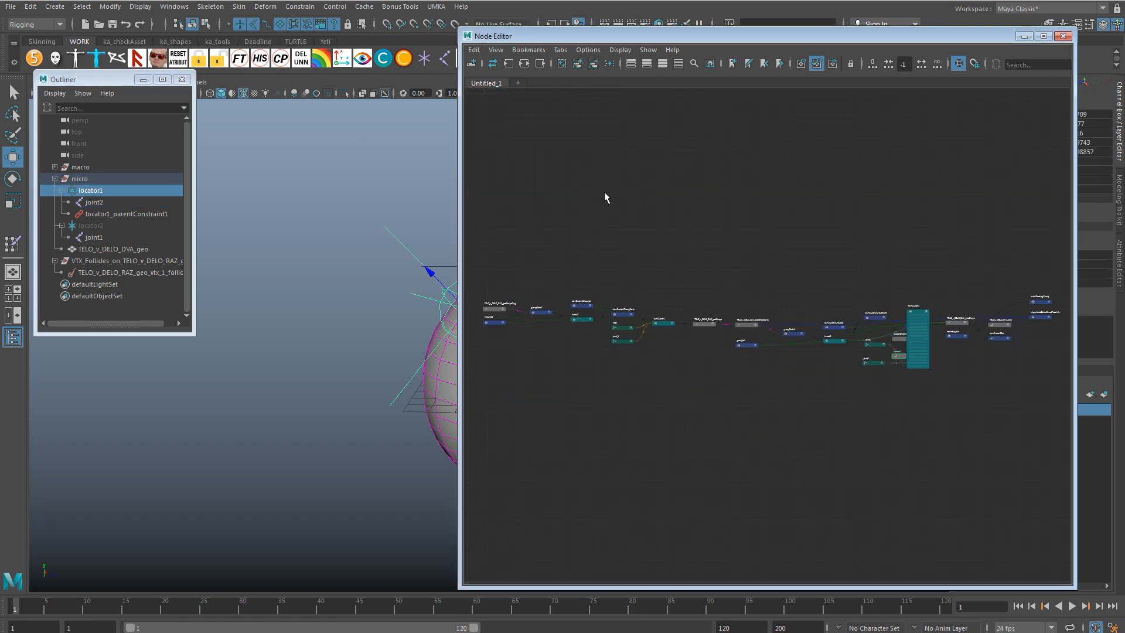
pyautogui.press('f')
pyautogui.moveTo(702, 328); pyautogui.dragTo(522, 428)
pyautogui.scroll(2, 527, 402)
pyautogui.click(609, 353)
# Expand skinCluster2's Matrix attribute and examine which matrix input joint2 connects to
pyautogui.click(97, 191)
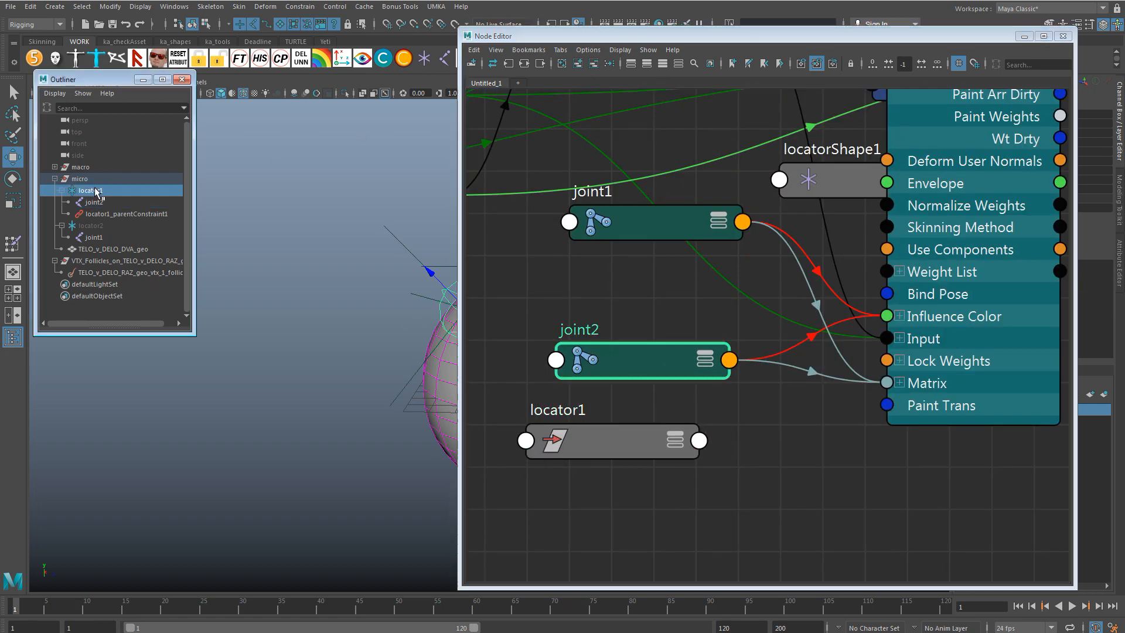
pyautogui.click(94, 202)
pyautogui.moveTo(663, 367); pyautogui.dragTo(617, 345)
pyautogui.click(899, 383)
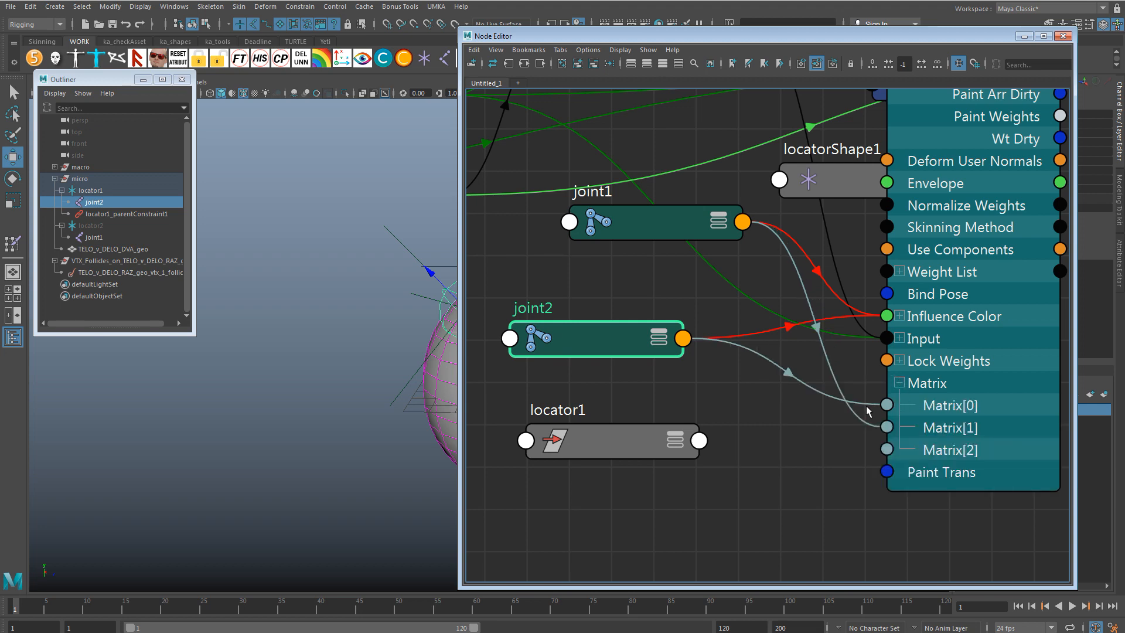
pyautogui.moveTo(759, 367); pyautogui.dragTo(763, 369)
pyautogui.scroll(-5, 768, 235)
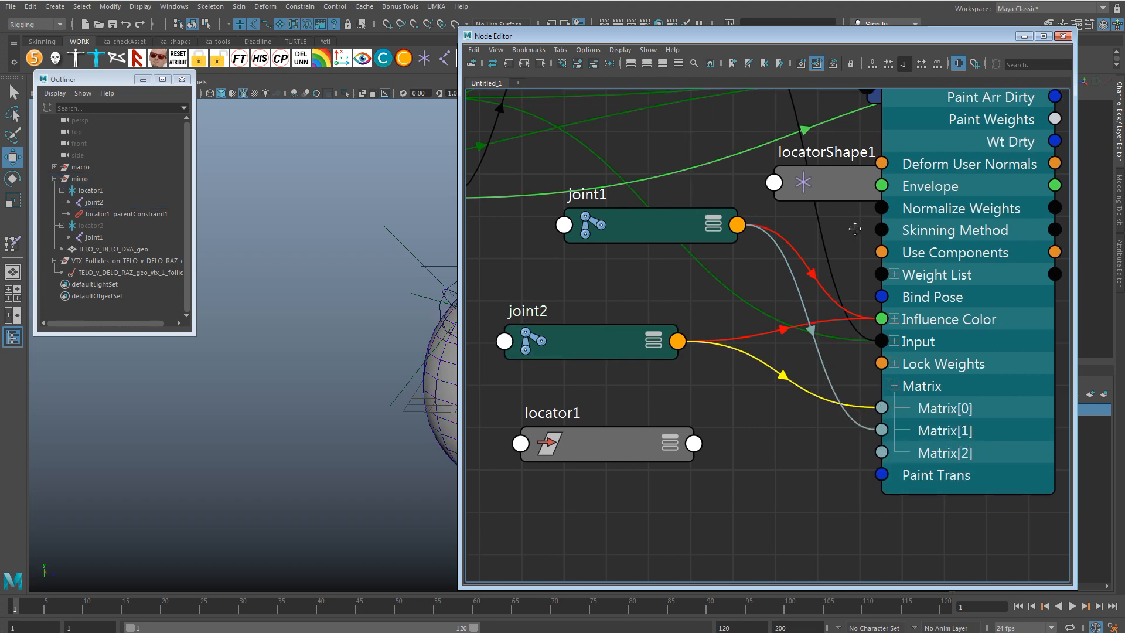
# Show all attributes of skinCluster2 and filter them by "pre" to expose the Bind Pre Matrix inputs
pyautogui.rightClick(801, 165)
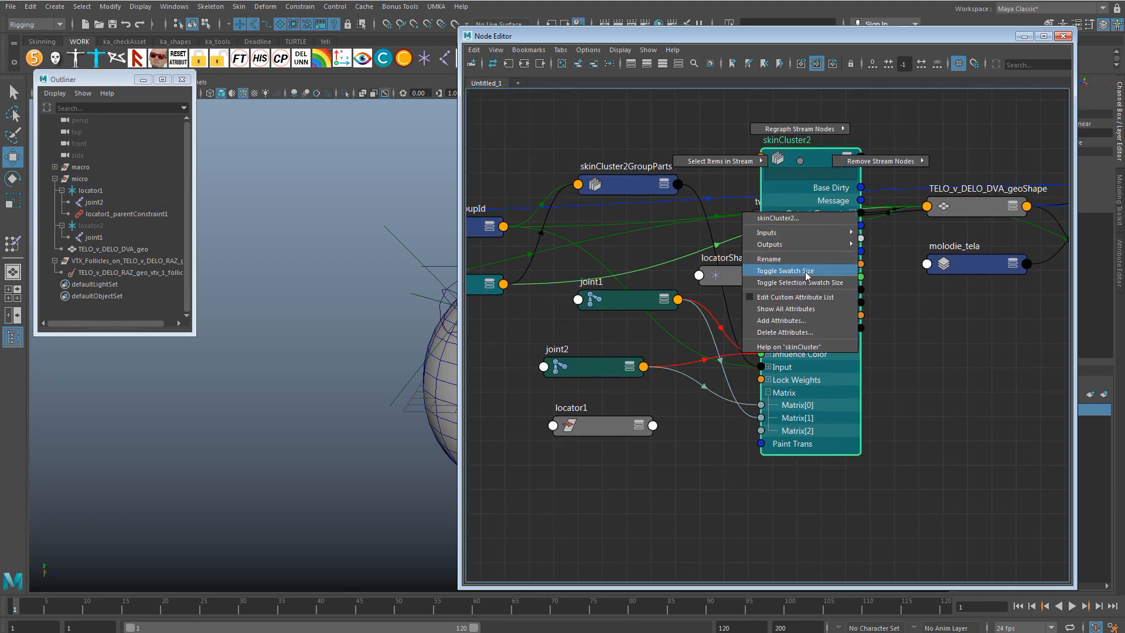
pyautogui.click(785, 309)
pyautogui.click(801, 174)
pyautogui.write('pre')
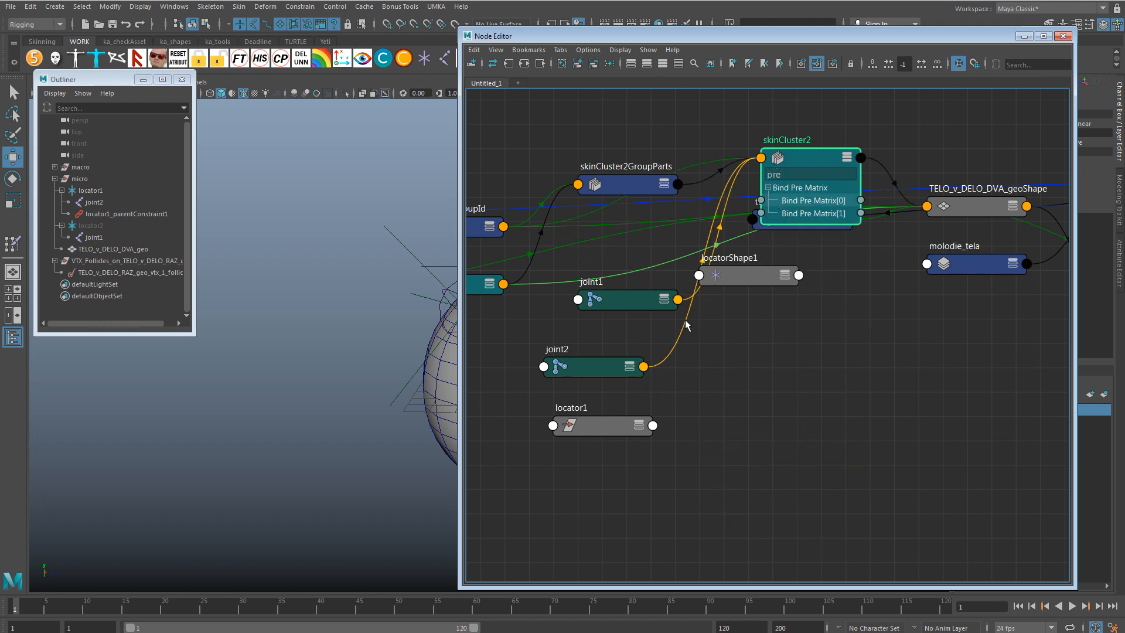
pyautogui.scroll(4, 686, 326)
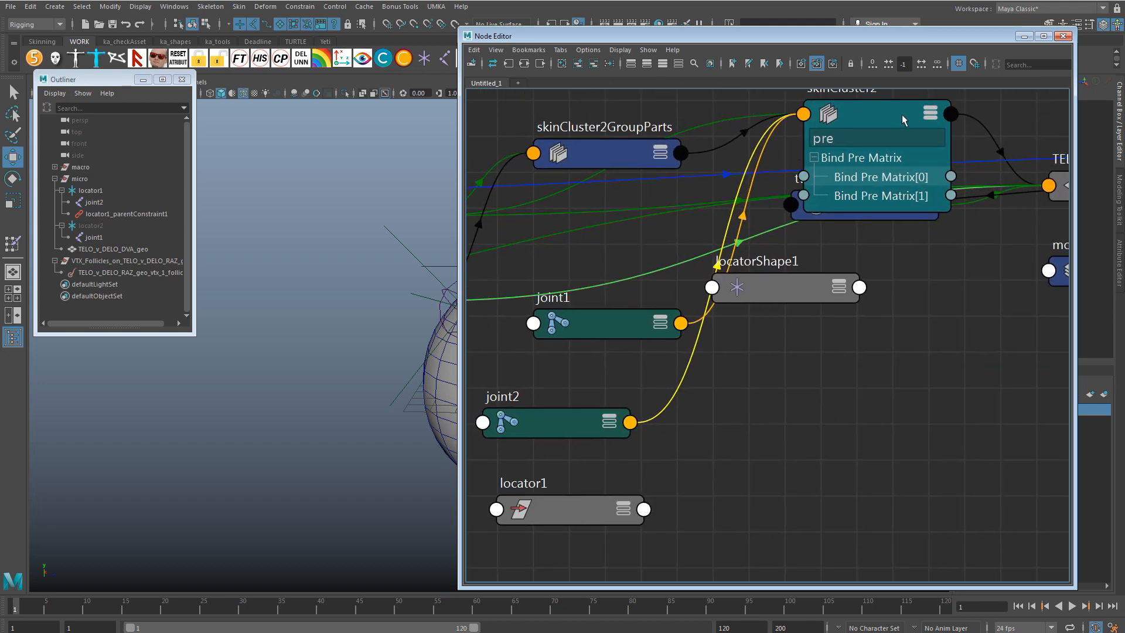
# Trace joint2's connection to skinCluster2's Matrix inputs, and filter the node's attributes by "p" to expose the Bind Pre Matrix inputs
pyautogui.moveTo(834, 136); pyautogui.dragTo(782, 137)
pyautogui.press('BackSpace')
pyautogui.scroll(-5, 777, 192)
pyautogui.keyDown('alt'); pyautogui.moveTo(729, 259); pyautogui.dragTo(667, 225, button='middle'); pyautogui.keyUp('alt')
pyautogui.scroll(4, 667, 225)
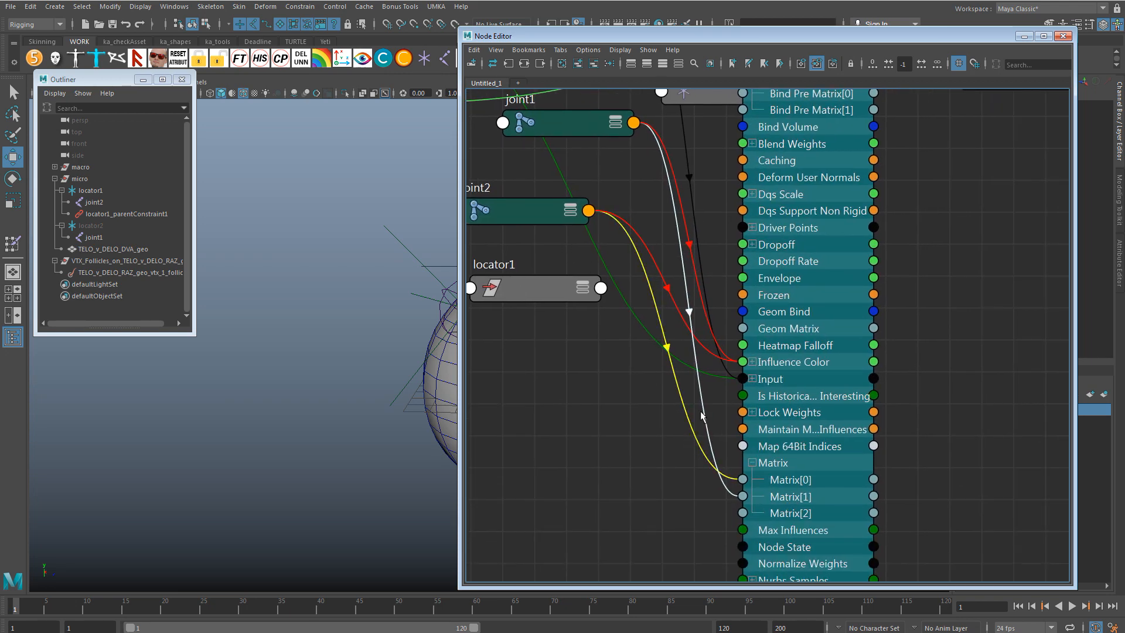
pyautogui.keyDown('alt'); pyautogui.moveTo(701, 415); pyautogui.dragTo(694, 574, button='middle'); pyautogui.keyUp('alt')
pyautogui.click(740, 116)
pyautogui.write('p')
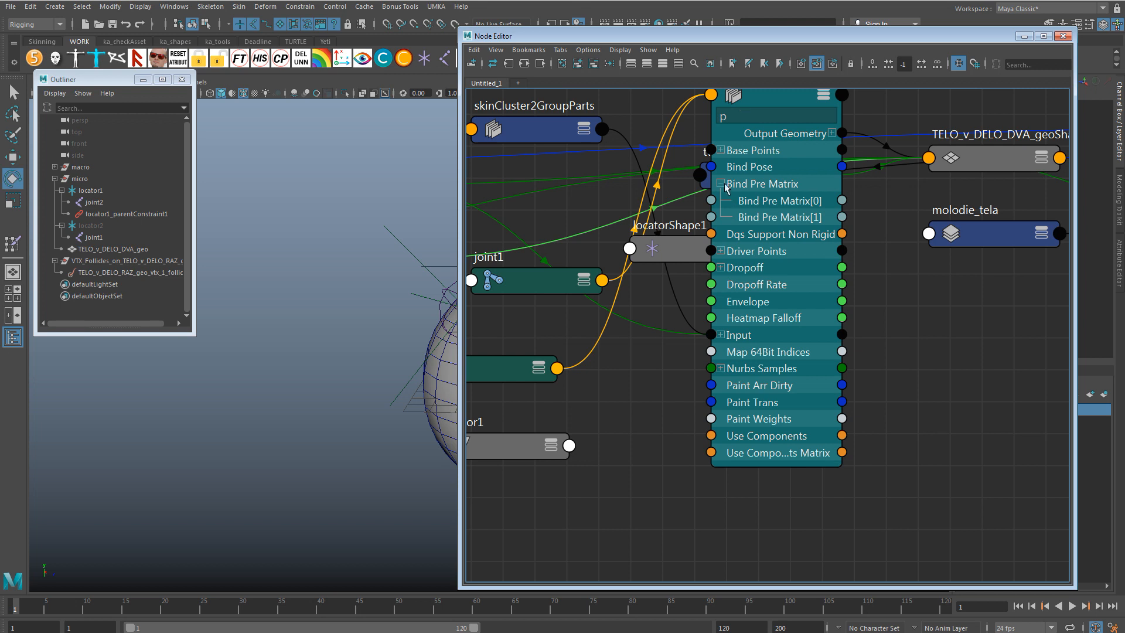
# Connect locator1's World Inverse Matrix[0] to Bind Pre Matrix[0] of skinCluster2 and close the Node Editor
pyautogui.moveTo(547, 450); pyautogui.dragTo(604, 403)
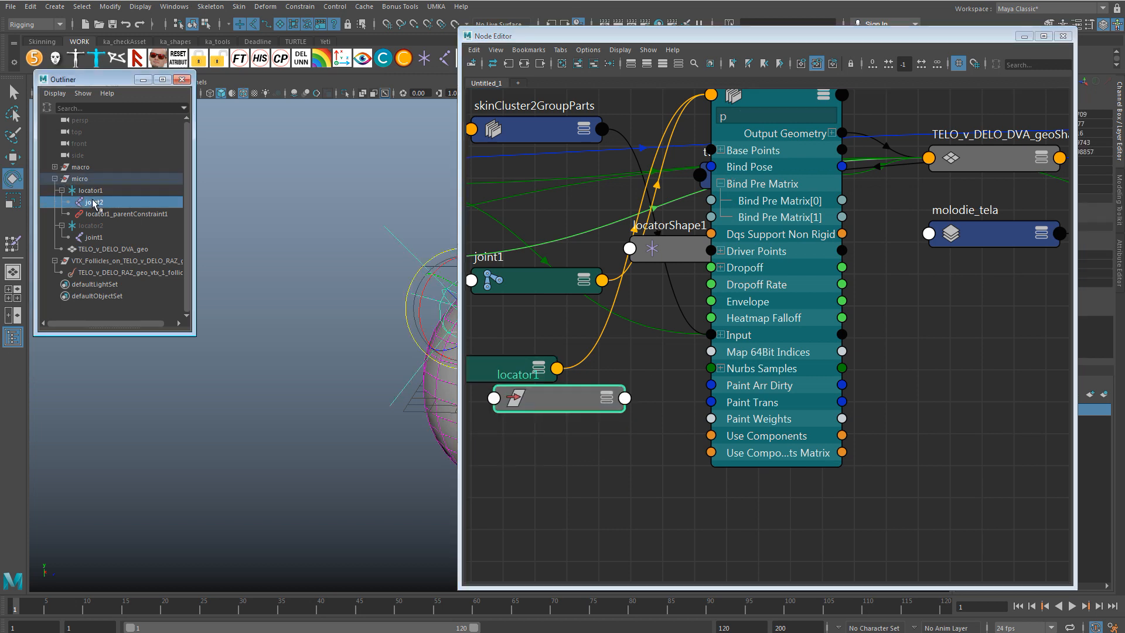
pyautogui.click(606, 398)
pyautogui.click(625, 397)
pyautogui.moveTo(715, 536)
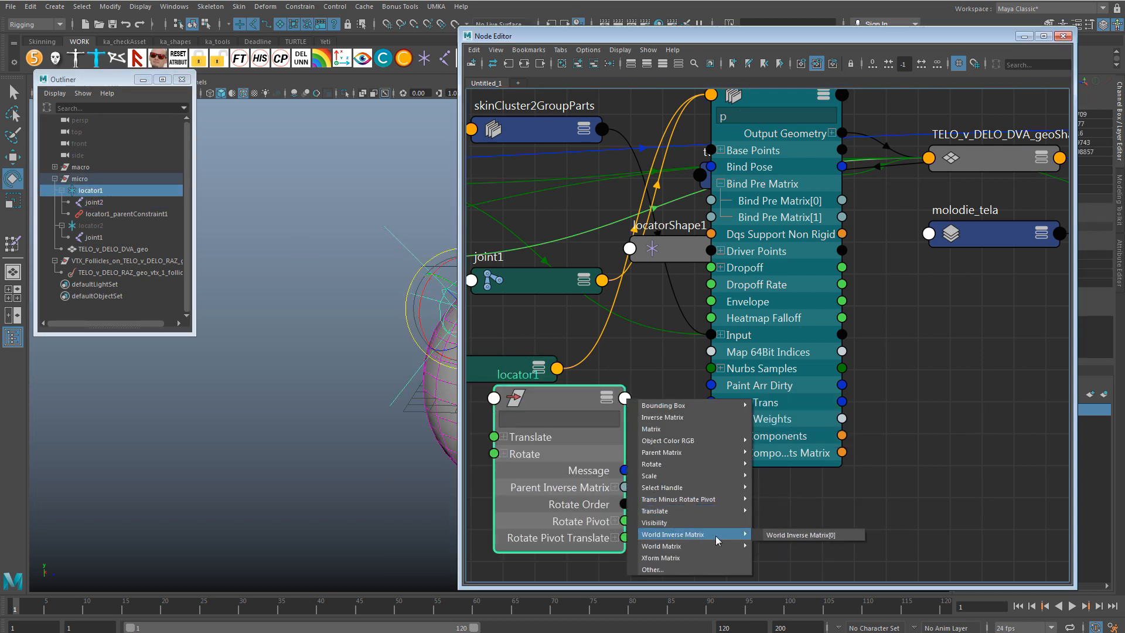
pyautogui.click(775, 535)
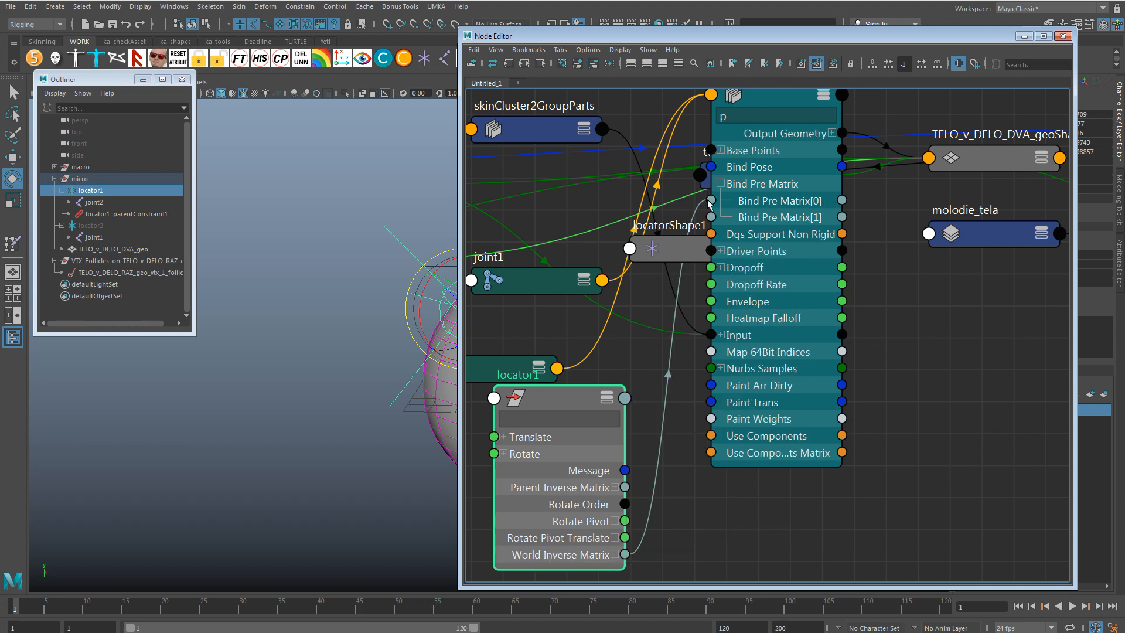
pyautogui.click(1063, 36)
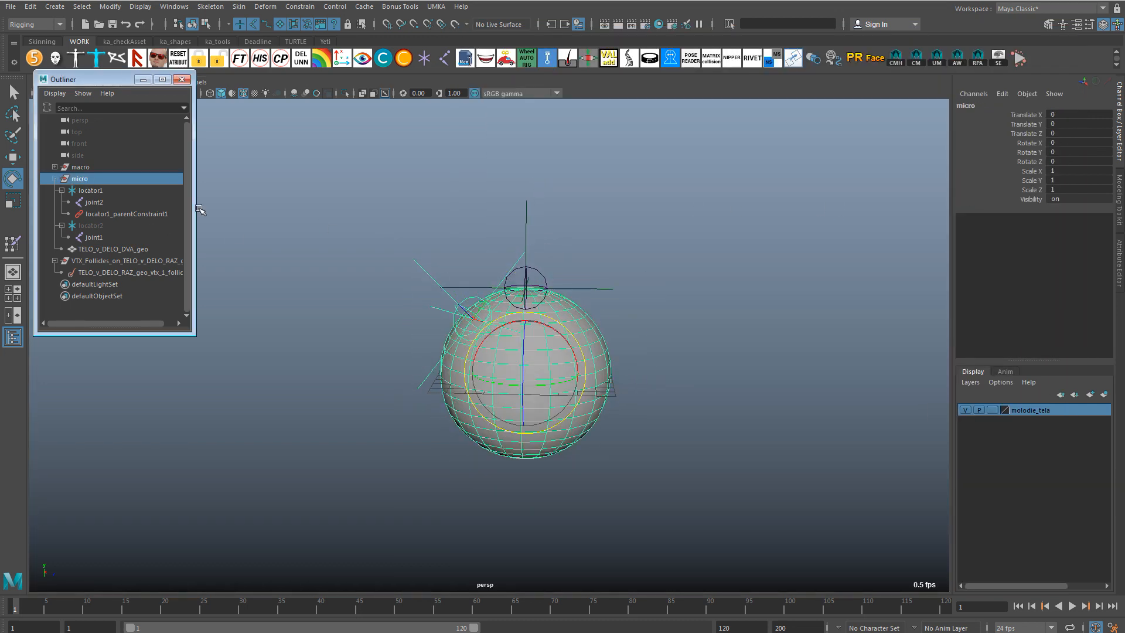
# Test the rig by moving the macro group freehand, and undo the moves
pyautogui.click(87, 167)
pyautogui.press('w')
pyautogui.moveTo(525, 372); pyautogui.dragTo(509, 350)
pyautogui.hotkey('ctrl', 'z')
pyautogui.keyDown('alt'); pyautogui.moveTo(509, 350); pyautogui.dragTo(533, 353, button='right'); pyautogui.keyUp('alt')
pyautogui.moveTo(538, 380); pyautogui.dragTo(502, 360)
pyautogui.hotkey('ctrl', 'z')
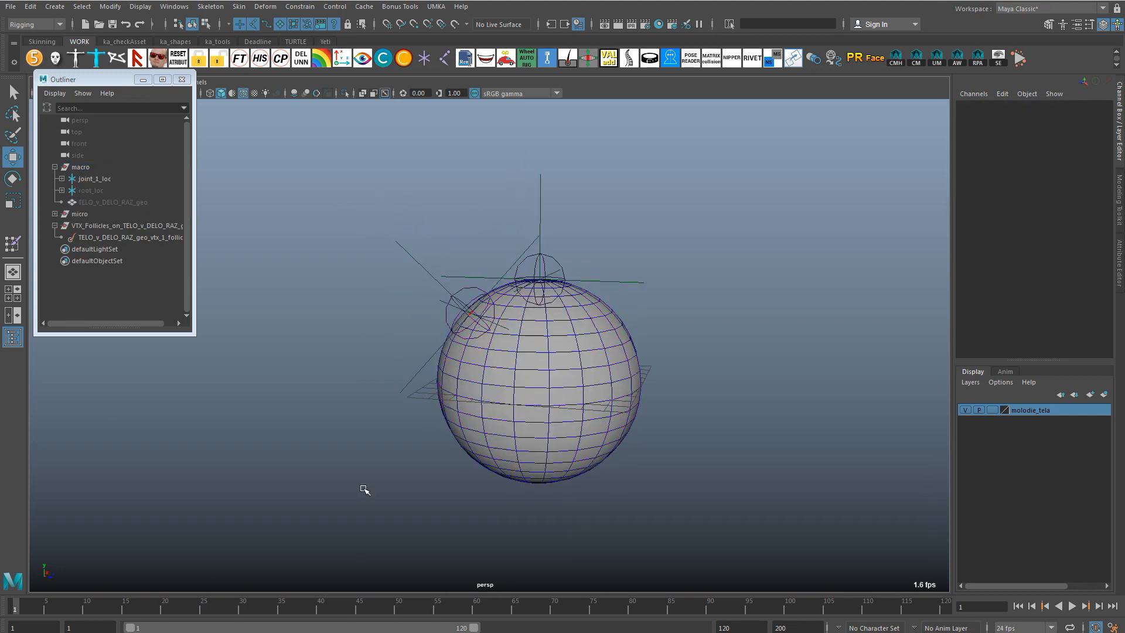
# Select TELO_v_DELO_RAZ_geo, reopen the Node Editor and frame skinCluster2 with its joint and locator nodes
pyautogui.keyDown('alt'); pyautogui.moveTo(364, 490); pyautogui.dragTo(435, 333); pyautogui.keyUp('alt')
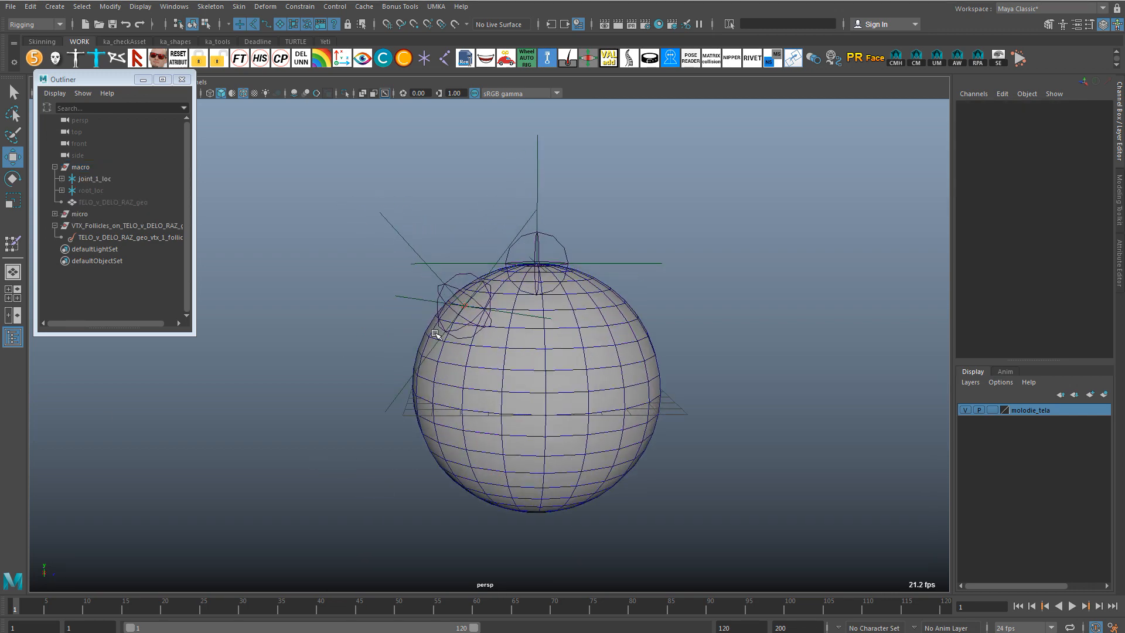
pyautogui.click(117, 202)
pyautogui.keyDown('alt'); pyautogui.moveTo(419, 243); pyautogui.dragTo(441, 245); pyautogui.keyUp('alt')
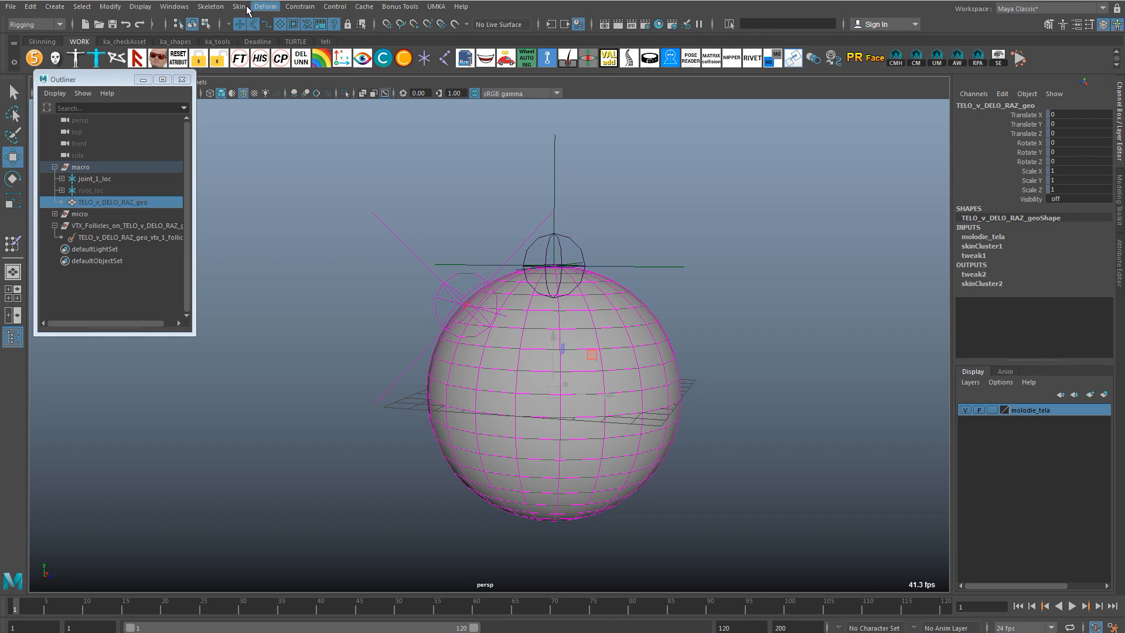
pyautogui.click(181, 7)
pyautogui.click(204, 146)
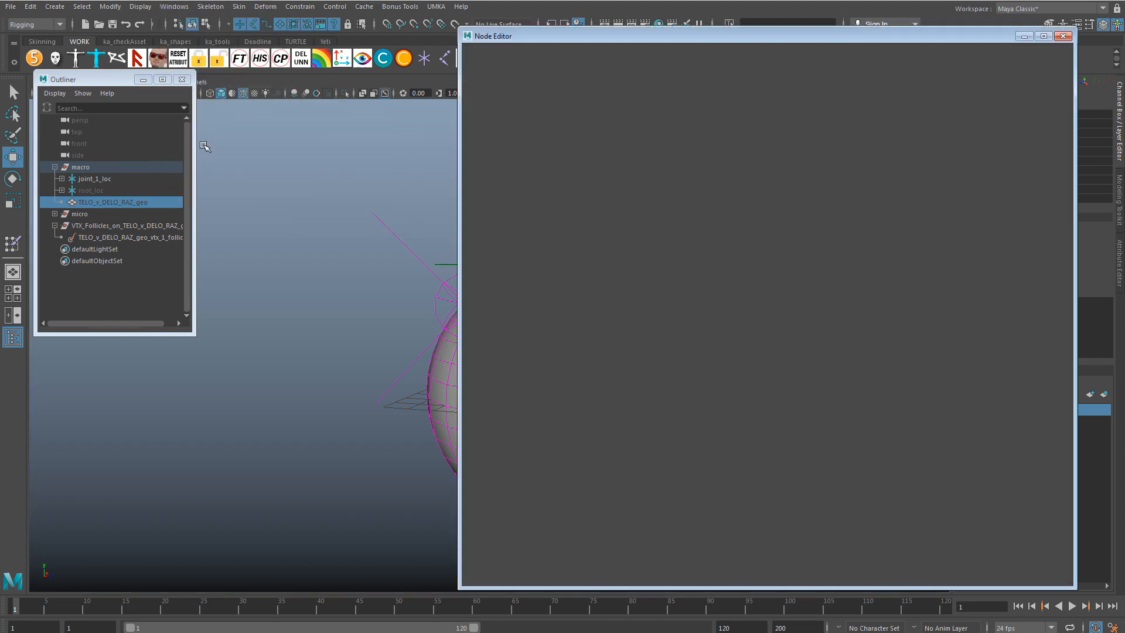
pyautogui.keyDown('alt'); pyautogui.moveTo(843, 326); pyautogui.dragTo(751, 327, button='right'); pyautogui.keyUp('alt')
pyautogui.moveTo(669, 301); pyautogui.dragTo(656, 302)
pyautogui.keyDown('alt'); pyautogui.moveTo(674, 314); pyautogui.dragTo(706, 316, button='right'); pyautogui.keyUp('alt')
pyautogui.click(812, 402)
pyautogui.moveTo(800, 428); pyautogui.dragTo(804, 425)
pyautogui.click(655, 318)
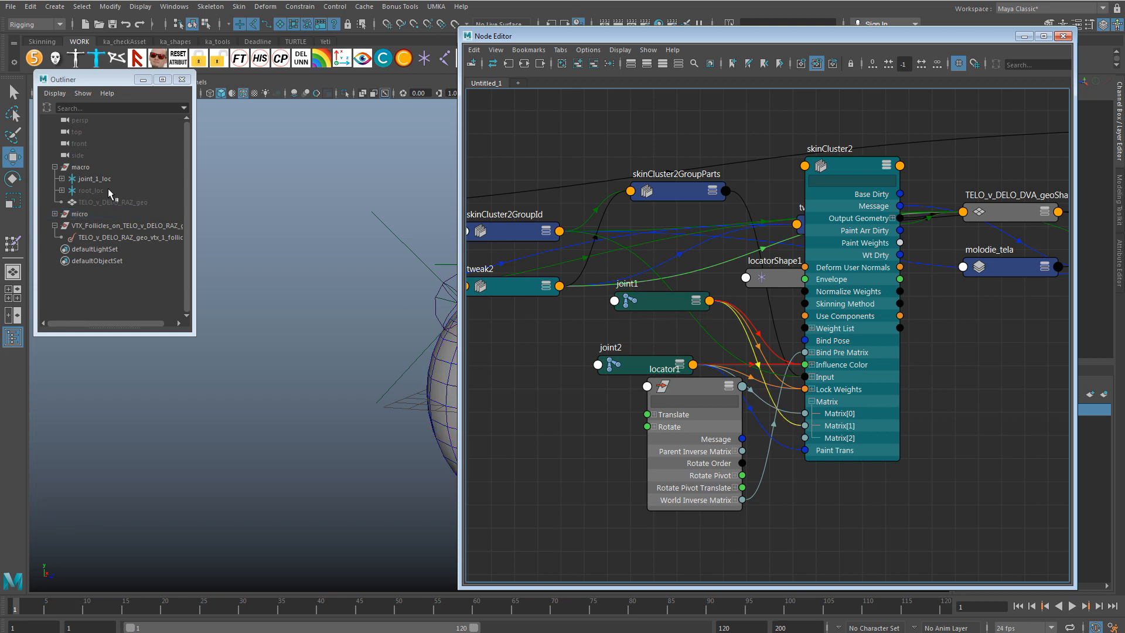
# Expand the macro and micro hierarchies, select locator2 and add it to the node graph
pyautogui.click(61, 178)
pyautogui.click(95, 191)
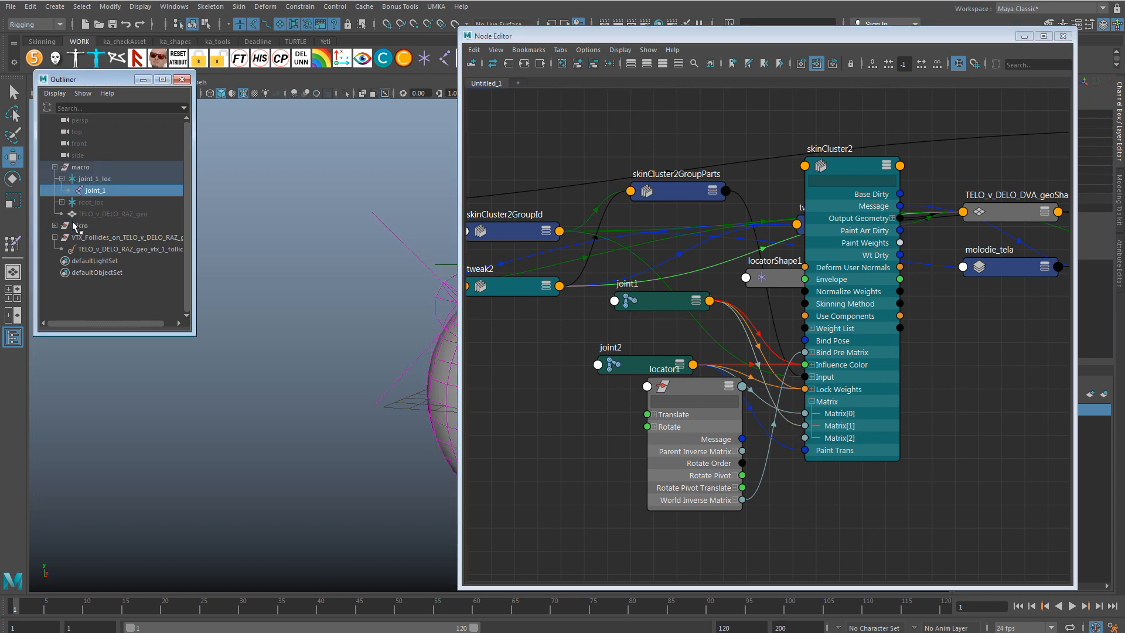
pyautogui.click(54, 226)
pyautogui.click(89, 237)
pyautogui.click(110, 273)
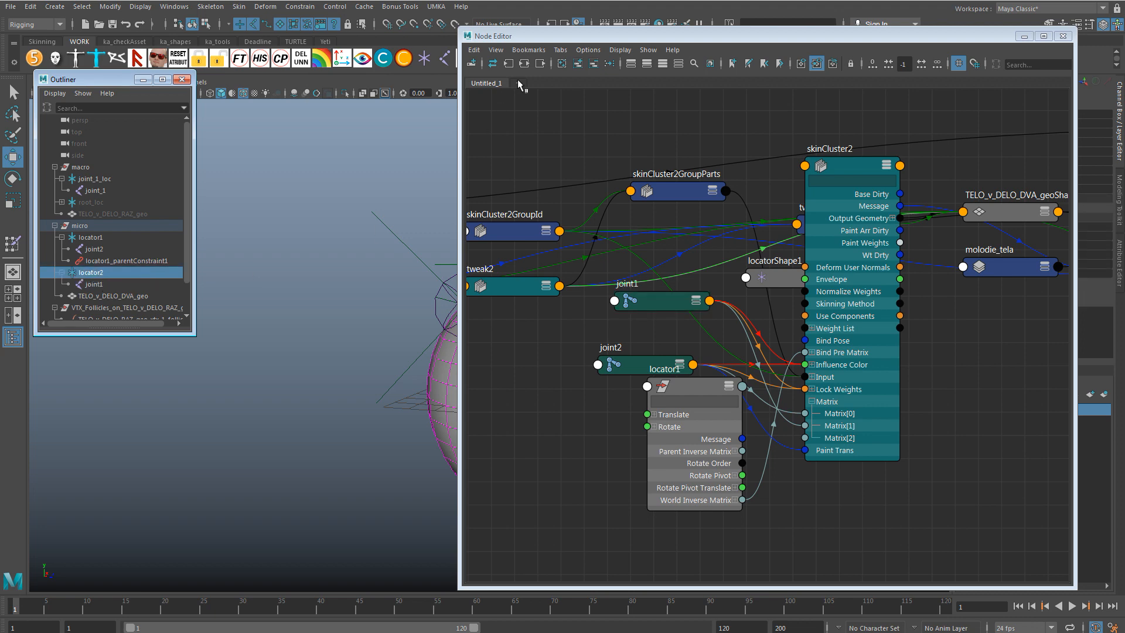
pyautogui.click(561, 64)
pyautogui.moveTo(945, 373); pyautogui.dragTo(857, 374)
pyautogui.scroll(8, 883, 380)
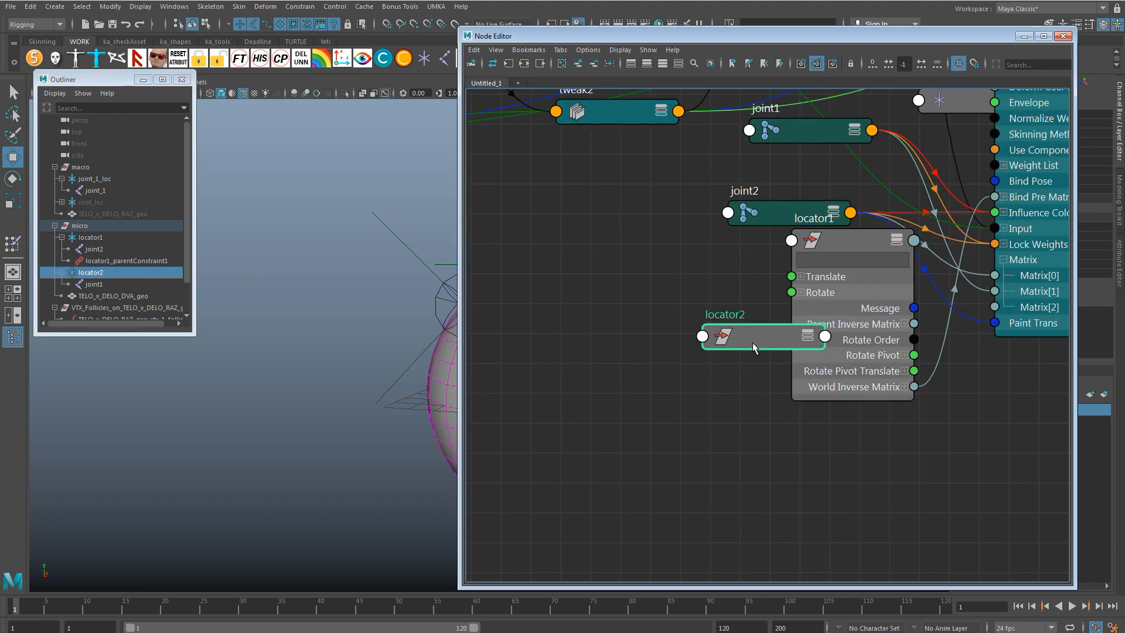
# Spread the locator2, joint1 and locator1 nodes apart in front of skinCluster2
pyautogui.moveTo(754, 343); pyautogui.dragTo(655, 272)
pyautogui.keyDown('alt'); pyautogui.moveTo(699, 288); pyautogui.dragTo(561, 340, button='middle'); pyautogui.keyUp('alt')
pyautogui.moveTo(542, 327); pyautogui.dragTo(596, 255)
pyautogui.moveTo(686, 175); pyautogui.dragTo(621, 327)
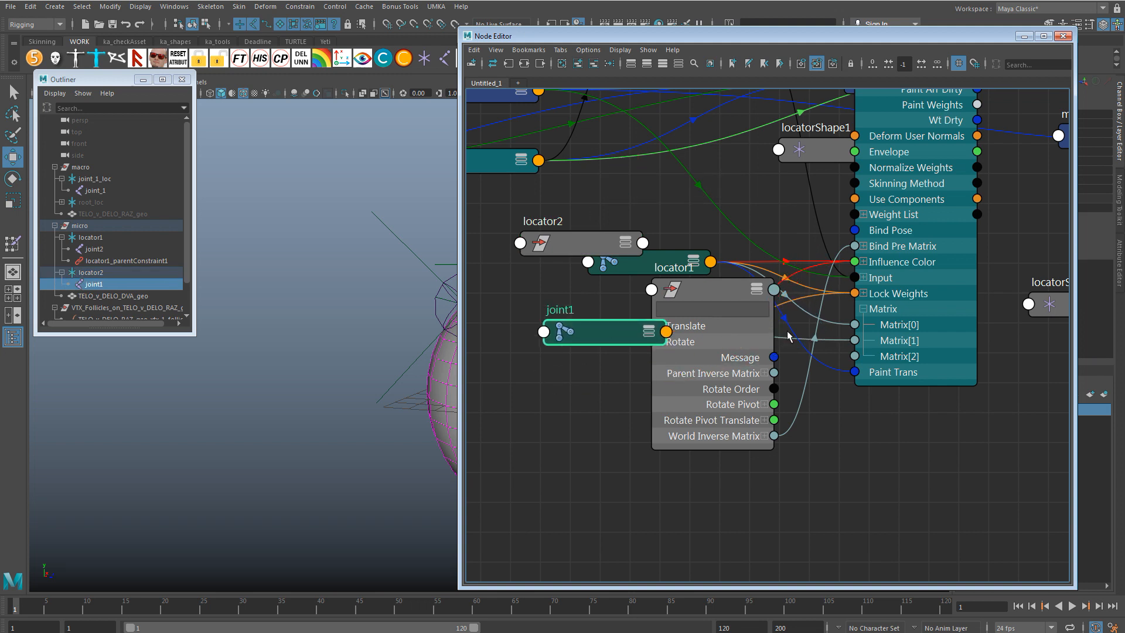
pyautogui.moveTo(723, 305); pyautogui.dragTo(660, 472)
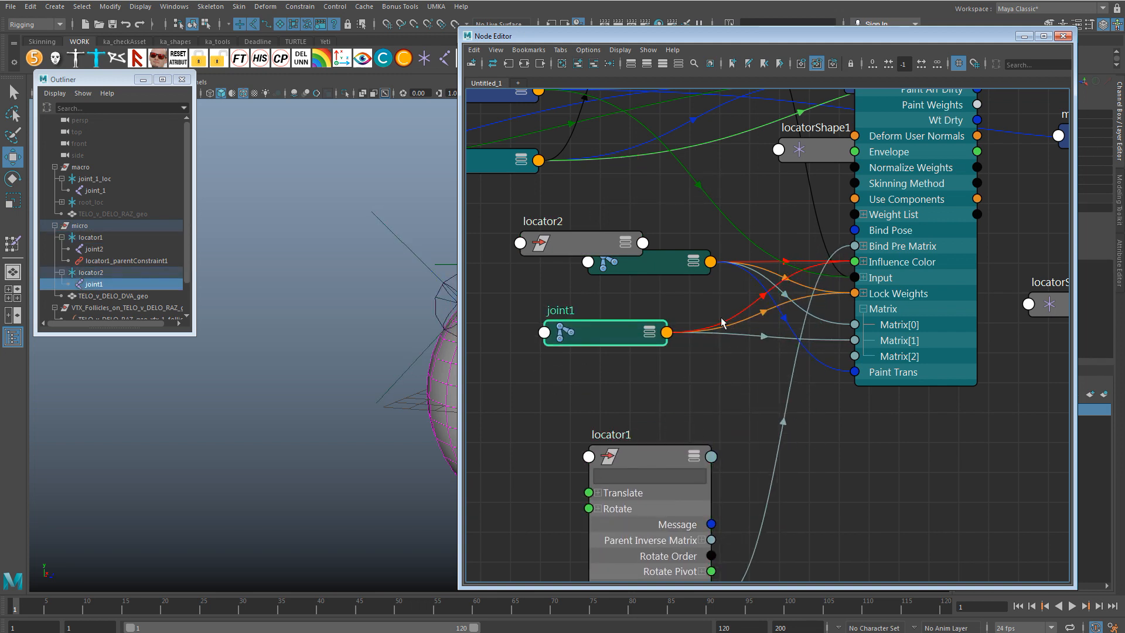
# Trace joint1's connection to skinCluster2's Matrix inputs and expand the Bind Pre Matrix attribute
pyautogui.click(599, 240)
pyautogui.click(750, 334)
pyautogui.keyDown('alt'); pyautogui.moveTo(744, 367); pyautogui.dragTo(698, 441, button='middle'); pyautogui.keyUp('alt')
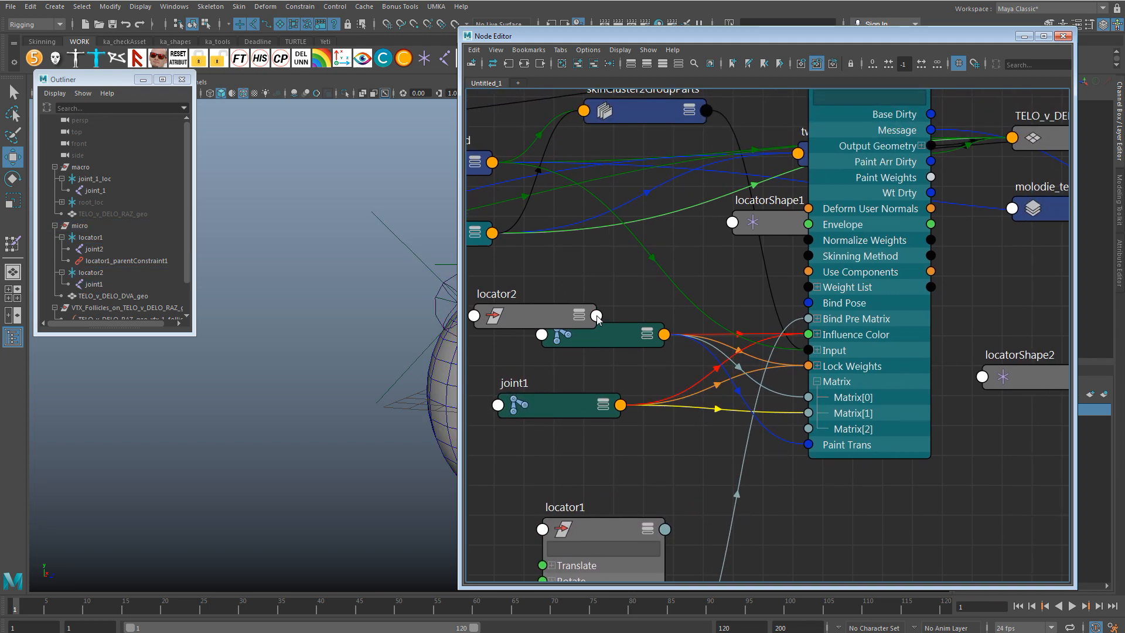
pyautogui.click(598, 317)
pyautogui.click(739, 463)
pyautogui.click(809, 319)
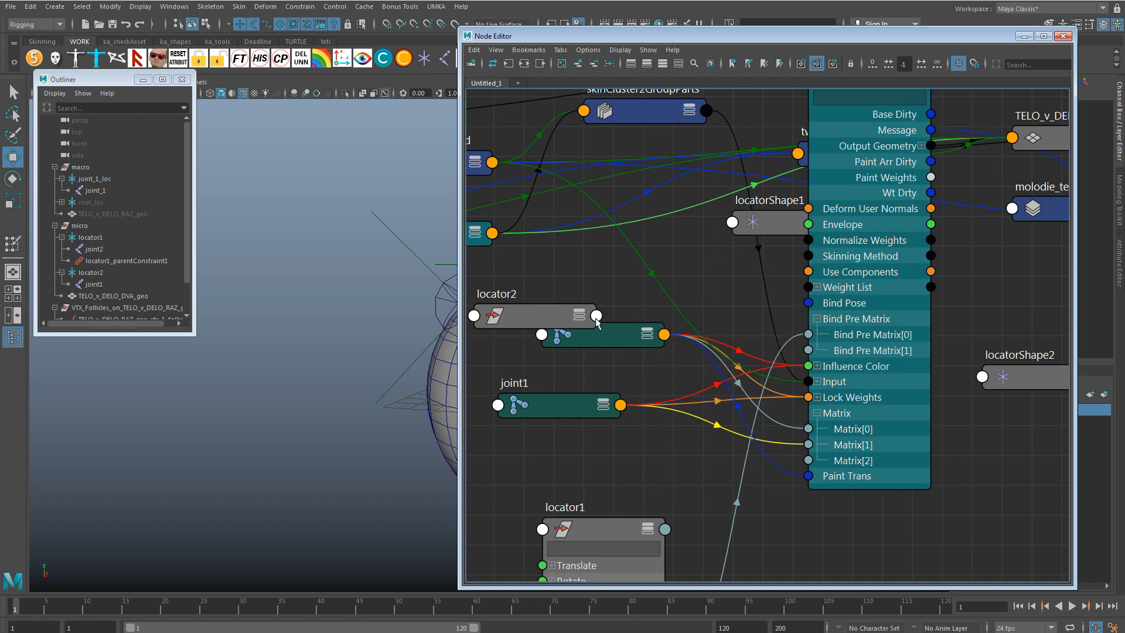
# Connect locator2's World Inverse Matrix to Bind Pre Matrix[1] of skinCluster2 and close the Node Editor
pyautogui.click(597, 317)
pyautogui.click(762, 468)
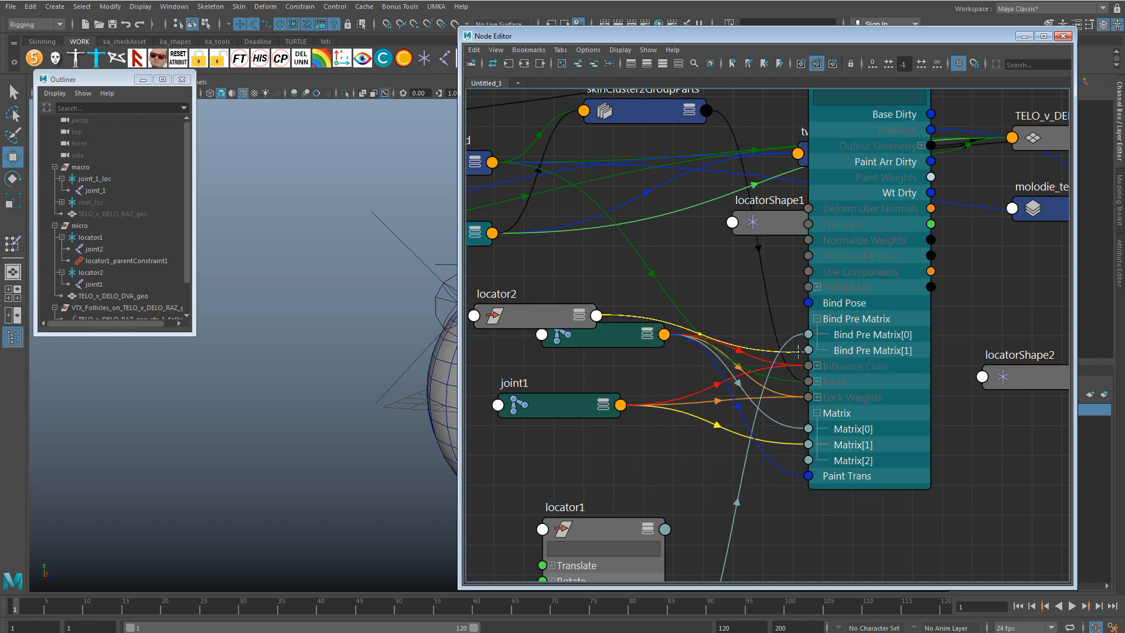
pyautogui.click(809, 351)
pyautogui.click(1062, 37)
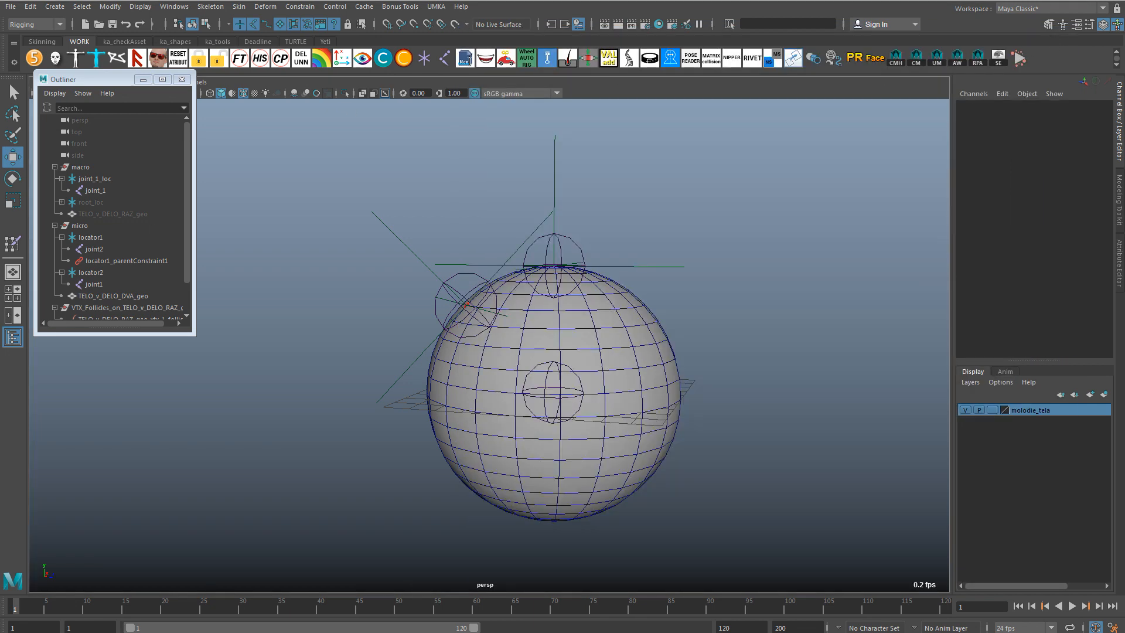
# Parent joint_1_loc under the root joint and make root_loc visible
pyautogui.click(86, 180)
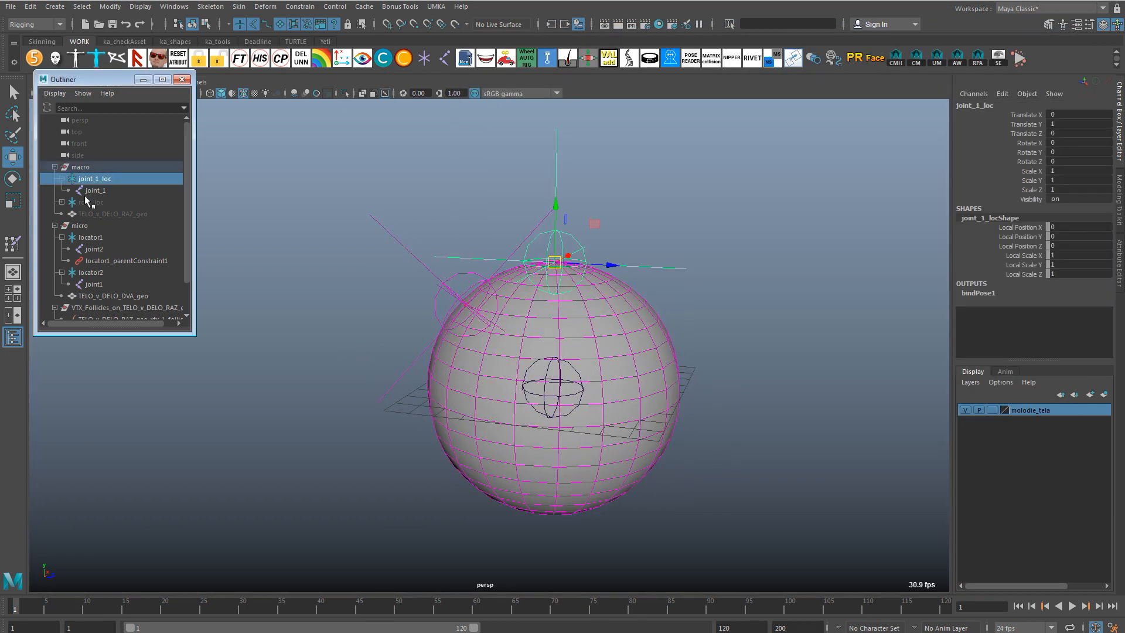
pyautogui.click(62, 202)
pyautogui.keyDown('ctrl'); pyautogui.click(96, 213); pyautogui.keyUp('ctrl')
pyautogui.press('p')
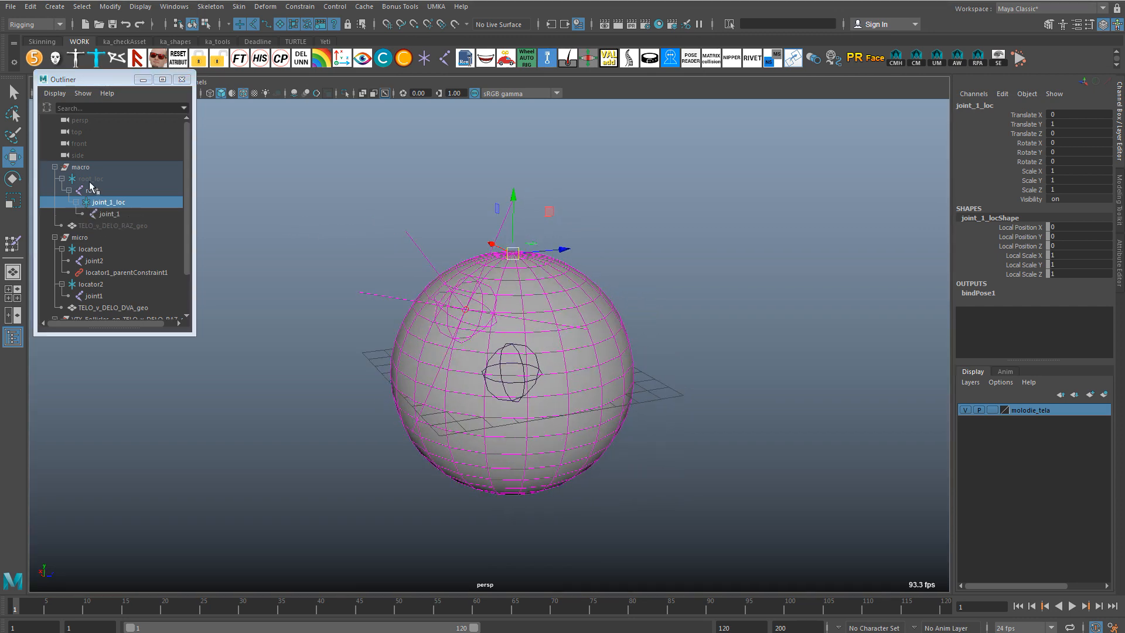
pyautogui.click(90, 179)
pyautogui.click(440, 172)
pyautogui.keyDown('alt'); pyautogui.moveTo(441, 173); pyautogui.dragTo(385, 193); pyautogui.keyUp('alt')
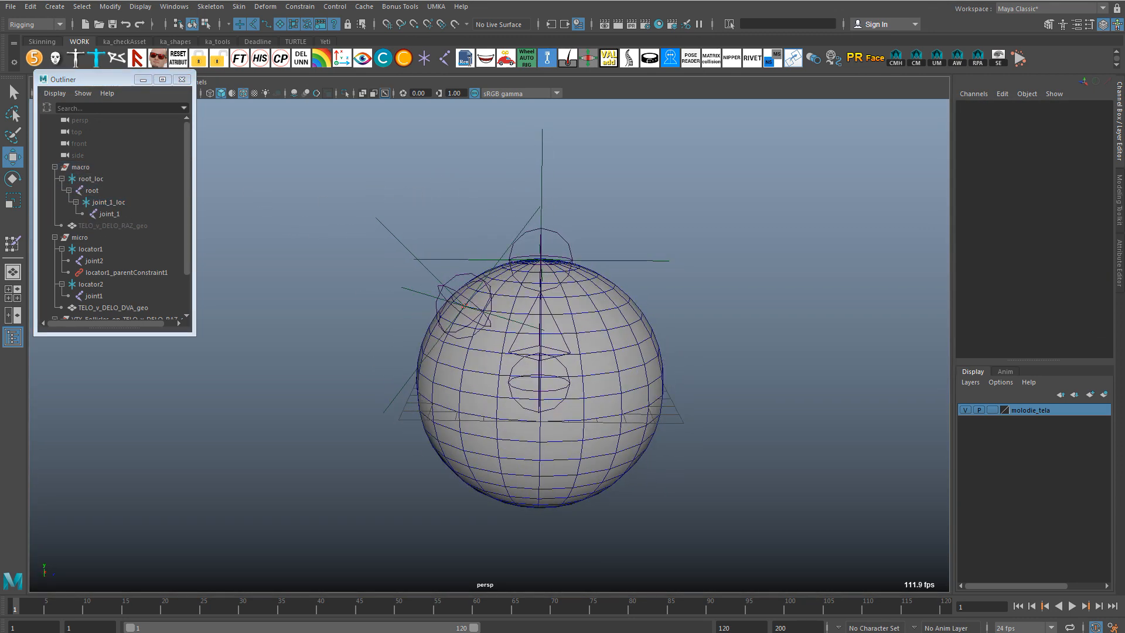
# Parent locator1 under joint1 in the micro hierarchy
pyautogui.click(91, 249)
pyautogui.keyDown('ctrl'); pyautogui.click(94, 296); pyautogui.keyUp('ctrl')
pyautogui.press('p')
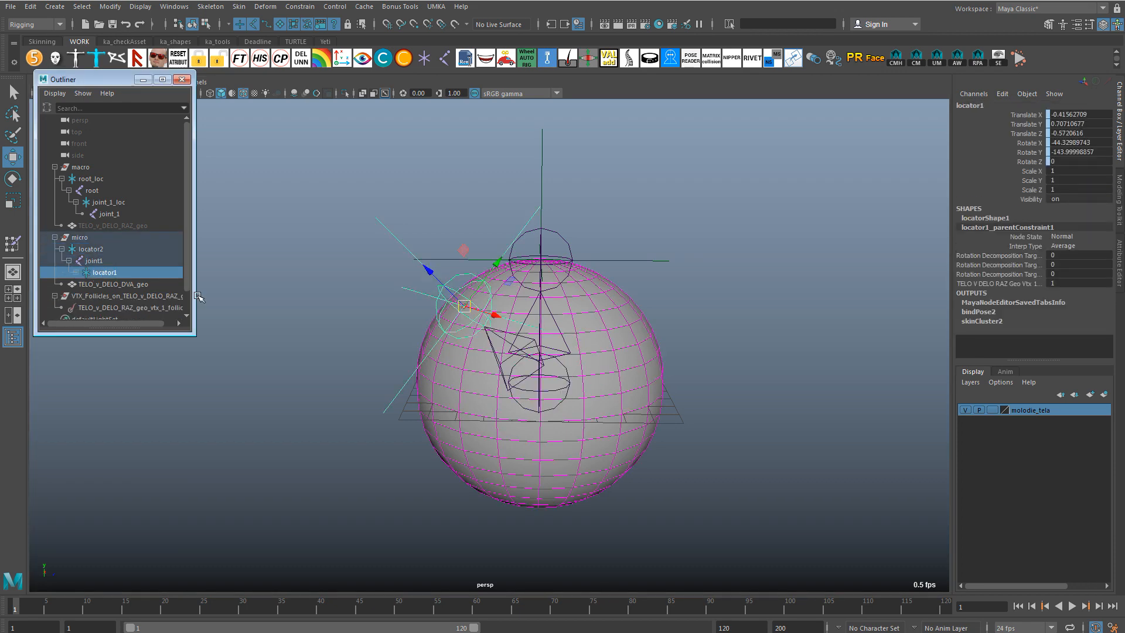
pyautogui.click(100, 364)
pyautogui.scroll(-3, 317, 447)
pyautogui.keyDown('alt'); pyautogui.moveTo(317, 446); pyautogui.dragTo(309, 417); pyautogui.keyUp('alt')
pyautogui.scroll(3, 309, 417)
# Turn off Inherits Transform for TELO_v_DELO_RAZ_geo and TELO_v_DELO_DVA_geo
pyautogui.click(122, 225)
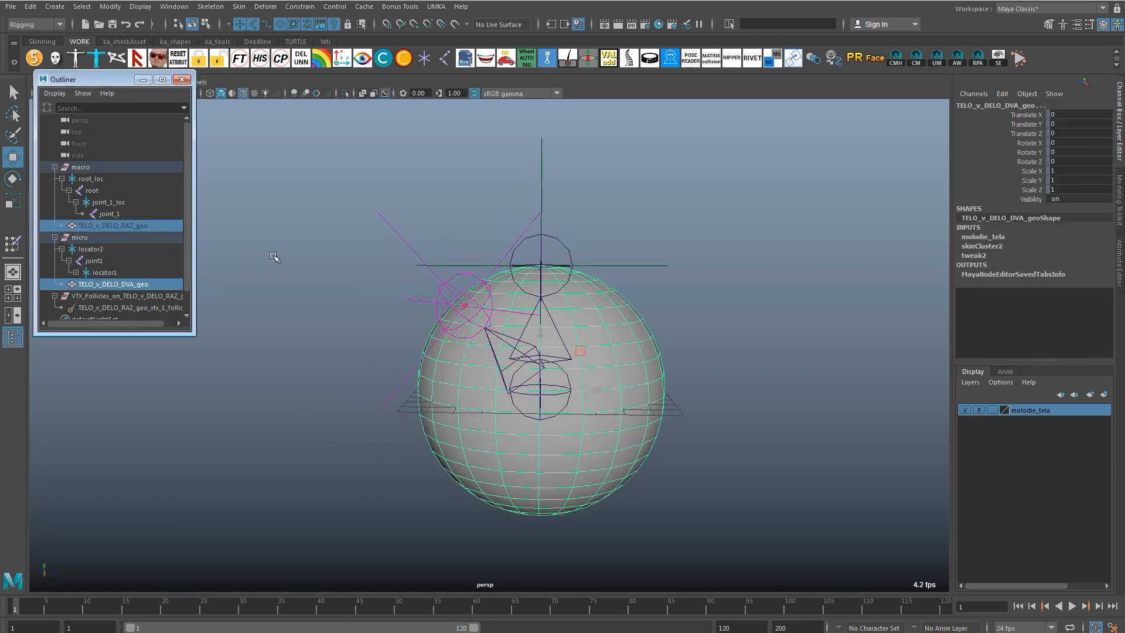
pyautogui.hotkey('ctrl', 'a')
pyautogui.click(1118, 126)
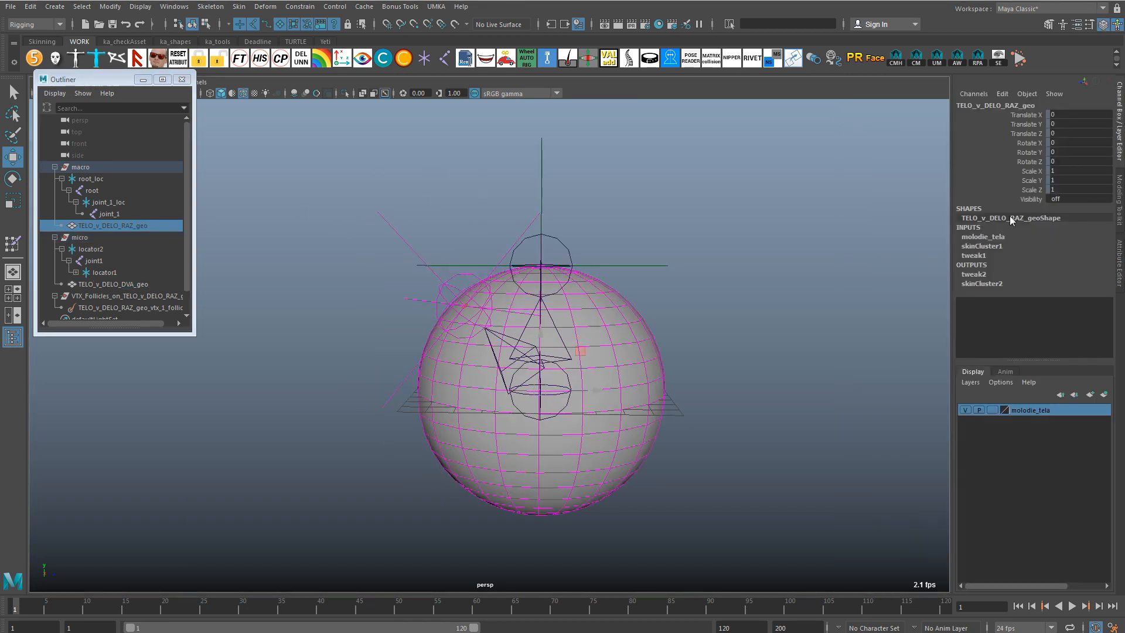
pyautogui.hotkey('ctrl', 'a')
pyautogui.click(860, 167)
pyautogui.click(890, 104)
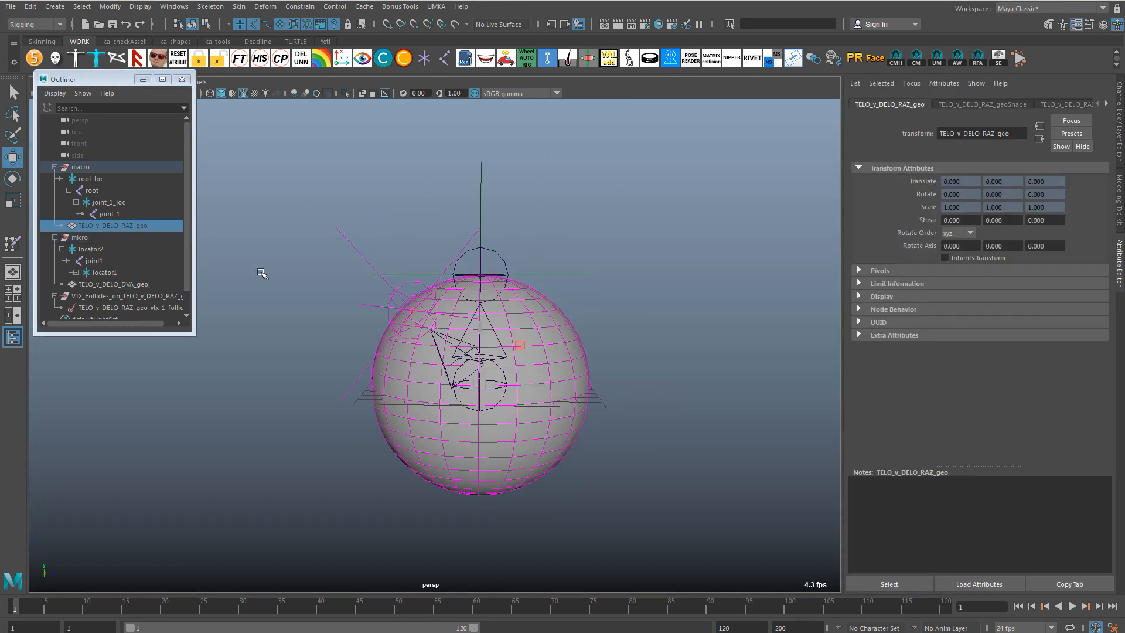
pyautogui.click(147, 285)
pyautogui.click(740, 231)
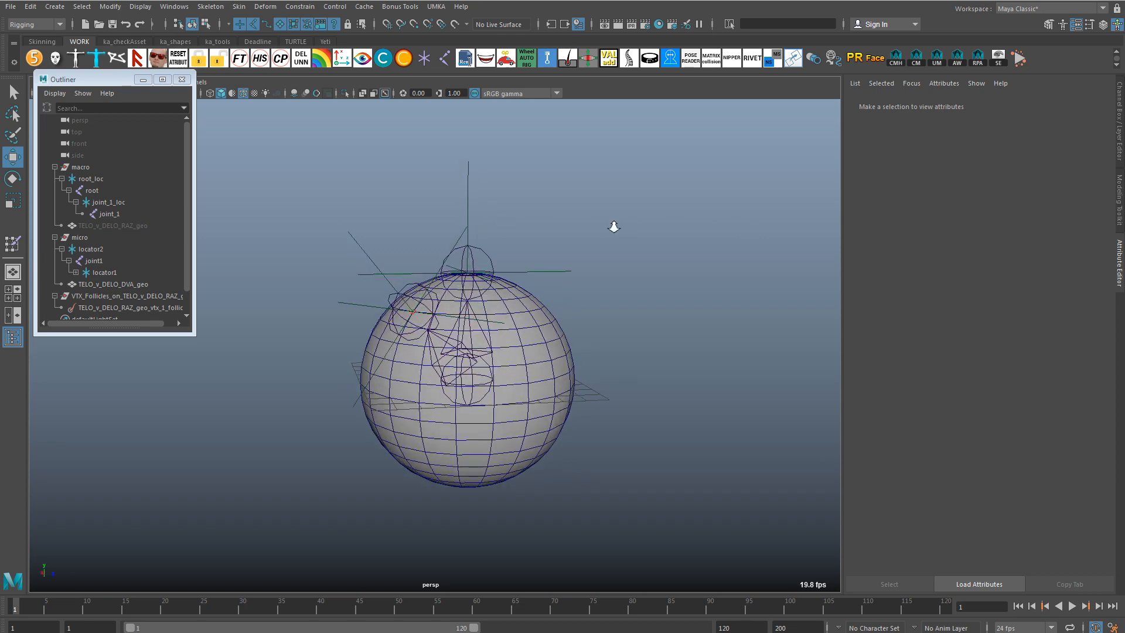
# Collapse the macro and micro hierarchies and group the two together
pyautogui.scroll(-2, 311, 476)
pyautogui.click(54, 167)
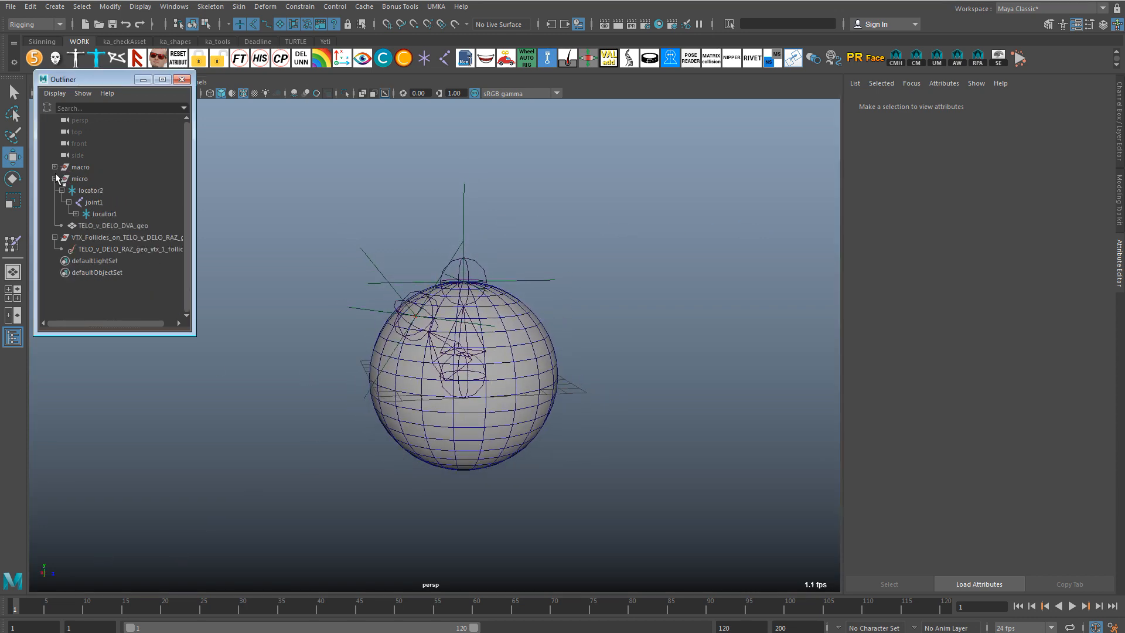
pyautogui.click(55, 178)
pyautogui.moveTo(73, 167); pyautogui.dragTo(77, 177)
pyautogui.hotkey('ctrl', 'g')
pyautogui.keyDown('alt'); pyautogui.moveTo(285, 179); pyautogui.dragTo(258, 181); pyautogui.keyUp('alt')
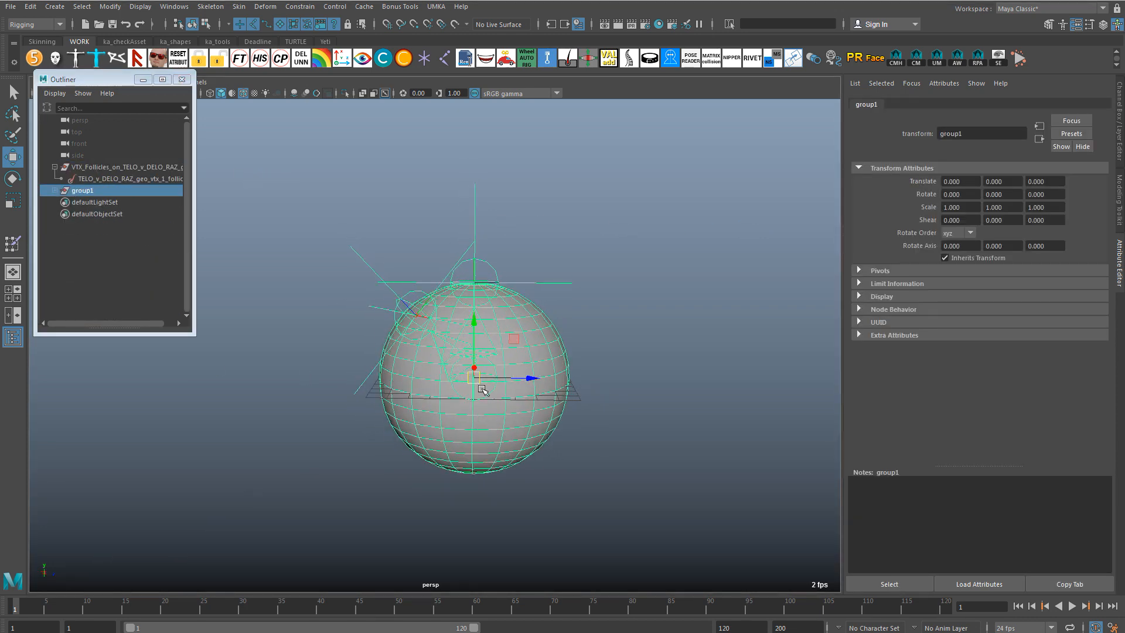
# Move group1 to about 0.202, 1.501, -0.730 and rotate it to about 89, -20, 43 degrees
pyautogui.moveTo(472, 377); pyautogui.dragTo(404, 228)
pyautogui.scroll(-3, 393, 277)
pyautogui.keyDown('alt'); pyautogui.moveTo(392, 277); pyautogui.dragTo(410, 326, button='middle'); pyautogui.keyUp('alt')
pyautogui.press('e')
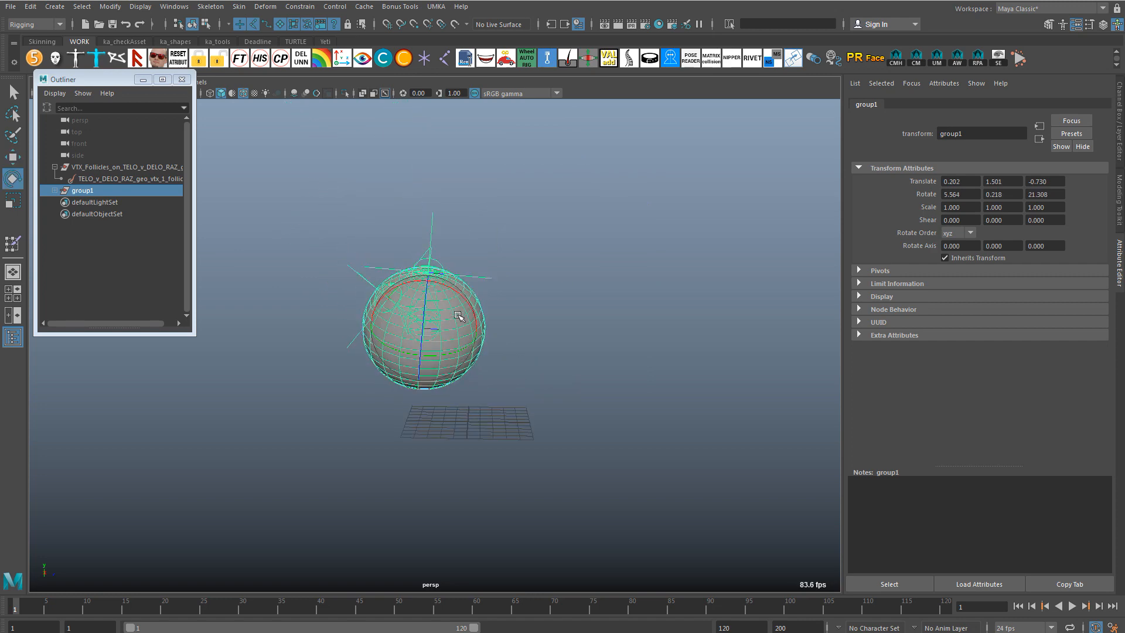
pyautogui.scroll(4, 414, 276)
pyautogui.click(486, 175)
pyautogui.keyDown('alt'); pyautogui.moveTo(486, 176); pyautogui.dragTo(459, 201); pyautogui.keyUp('alt')
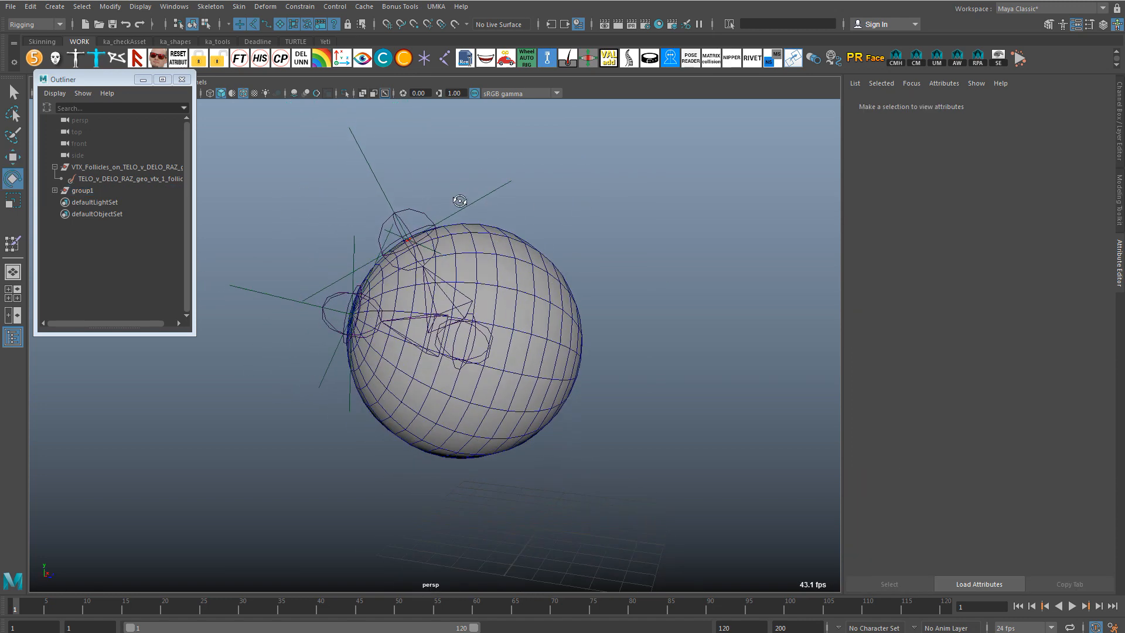
# Pull joint_1 outward from the sphere to a Translate Y of about 0.794
pyautogui.click(334, 298)
pyautogui.press('w')
pyautogui.scroll(-2, 311, 301)
pyautogui.moveTo(312, 302); pyautogui.dragTo(224, 284)
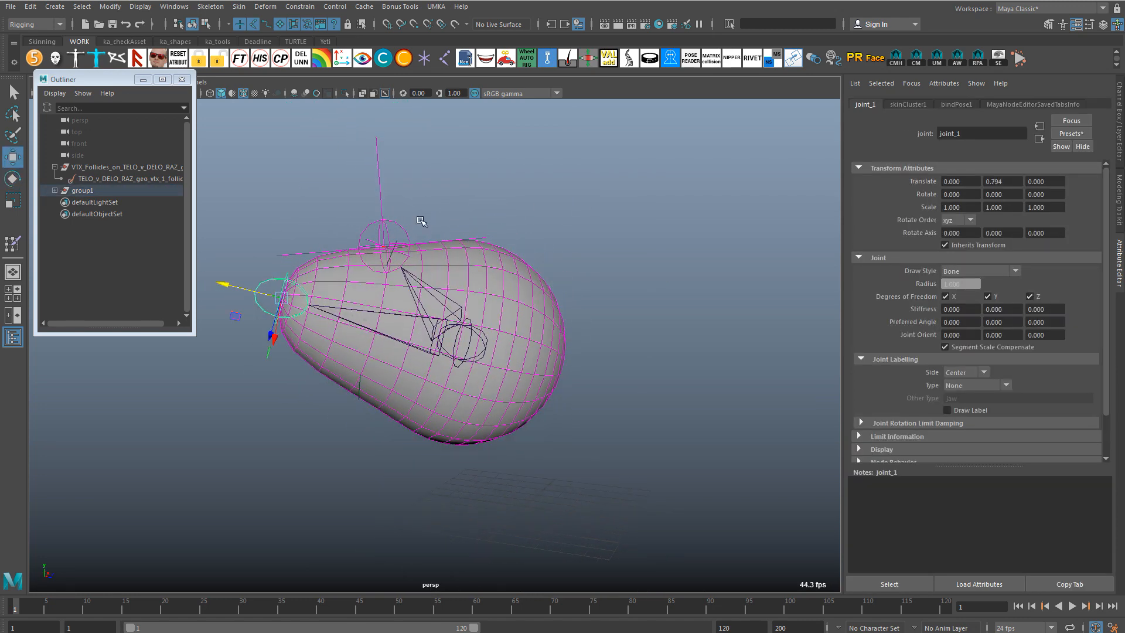
# Pull joint2 outward from the body surface to a Translate Z of about 0.857
pyautogui.click(402, 228)
pyautogui.scroll(-2, 445, 224)
pyautogui.keyDown('alt'); pyautogui.moveTo(446, 223); pyautogui.dragTo(513, 258, button='middle'); pyautogui.keyUp('alt')
pyautogui.moveTo(453, 235); pyautogui.dragTo(451, 197)
pyautogui.moveTo(608, 278)
pyautogui.keyDown('alt'); pyautogui.mouseDown()
pyautogui.moveTo(236, 271)
pyautogui.moveTo(622, 284)
pyautogui.mouseUp(); pyautogui.keyUp('alt')
pyautogui.scroll(2, 622, 283)
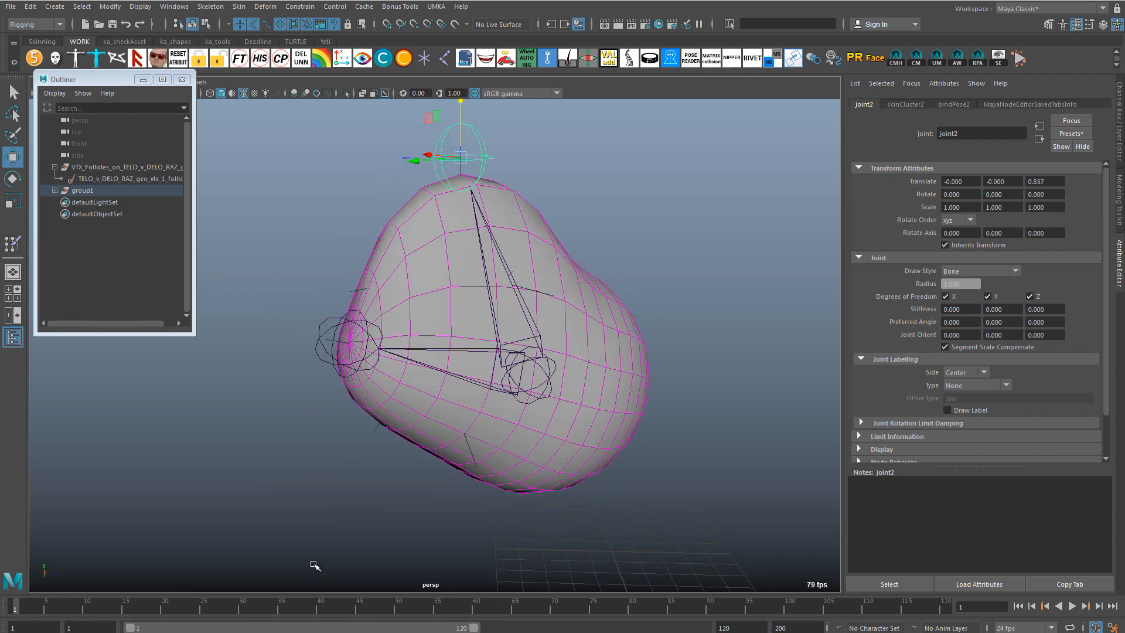
# Undo the test moves of joint2 and joint_1
pyautogui.keyDown('alt'); pyautogui.moveTo(314, 564); pyautogui.dragTo(287, 519, button='right'); pyautogui.keyUp('alt')
pyautogui.click(287, 520)
pyautogui.hotkey('ctrl', 'z')
pyautogui.hotkey('ctrl', 'z')
pyautogui.hotkey('ctrl', 'z')
pyautogui.hotkey('ctrl', 'z')
pyautogui.hotkey('ctrl', 'z')
pyautogui.hotkey('ctrl', 'z')
pyautogui.hotkey('ctrl', 'z')
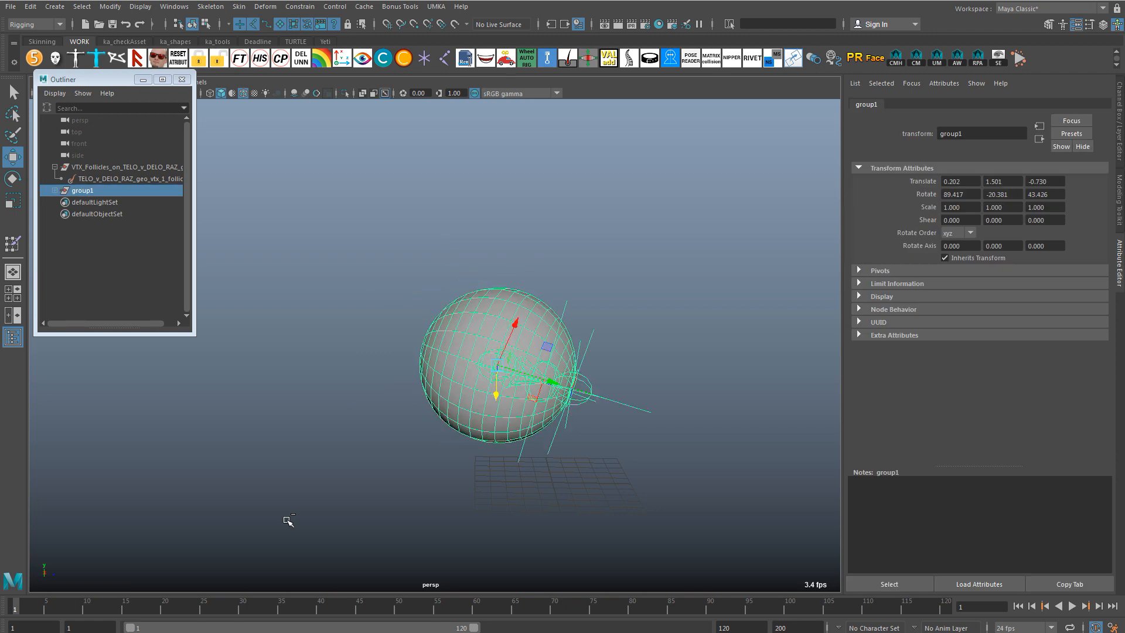
# Undo the test move and rotation of group1
pyautogui.hotkey('ctrl', 'z')
pyautogui.hotkey('ctrl', 'z')
pyautogui.hotkey('ctrl', 'z')
pyautogui.hotkey('ctrl', 'z')
pyautogui.hotkey('ctrl', 'z')
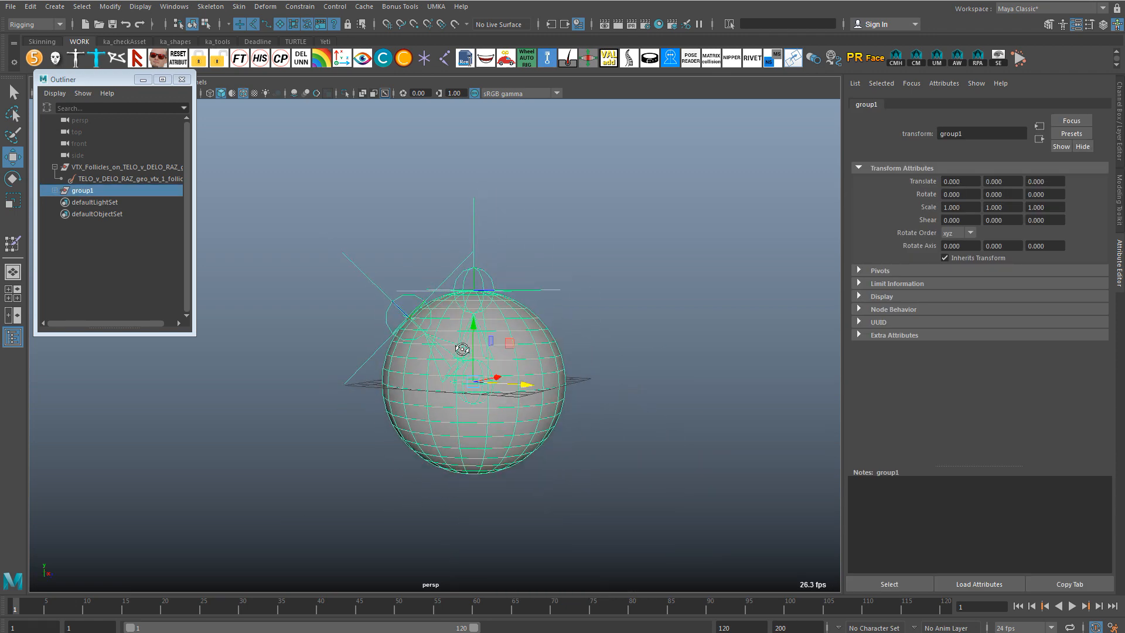
pyautogui.hotkey('ctrl', 'z')
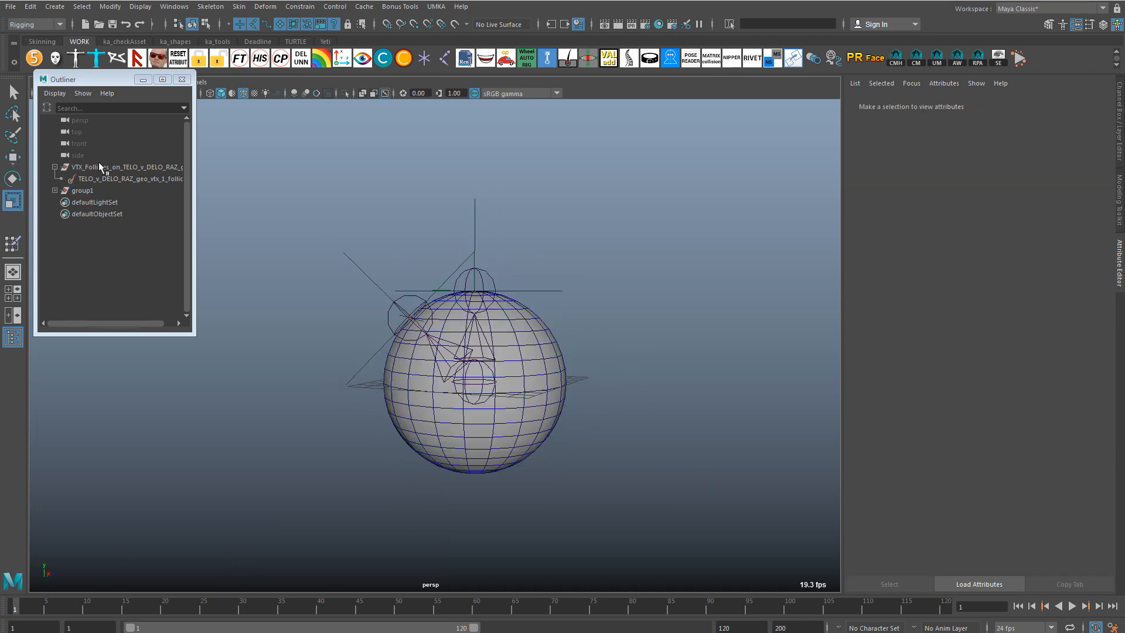
# Try scaling group1 uniformly and undo the scaling
pyautogui.click(94, 190)
pyautogui.moveTo(474, 383); pyautogui.dragTo(570, 298)
pyautogui.hotkey('ctrl', 'z')
pyautogui.keyDown('alt'); pyautogui.moveTo(535, 389); pyautogui.dragTo(563, 317); pyautogui.keyUp('alt')
pyautogui.hotkey('ctrl', 'z')
# Turn off the X-ray display of joints in the viewport and clear the selection
pyautogui.click(385, 93)
pyautogui.keyDown('alt'); pyautogui.moveTo(397, 186); pyautogui.dragTo(404, 178); pyautogui.keyUp('alt')
pyautogui.scroll(3, 392, 183)
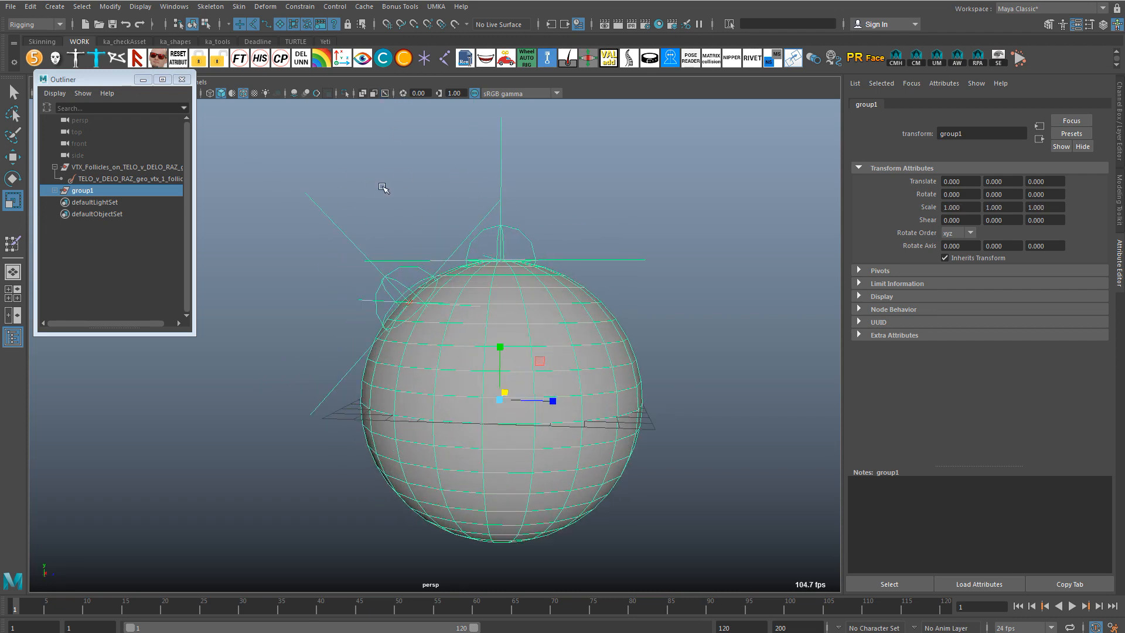
pyautogui.click(383, 188)
# Rename the vertex follicles group as DNT and parent it under group1
pyautogui.doubleClick(80, 168)
pyautogui.write('DN')
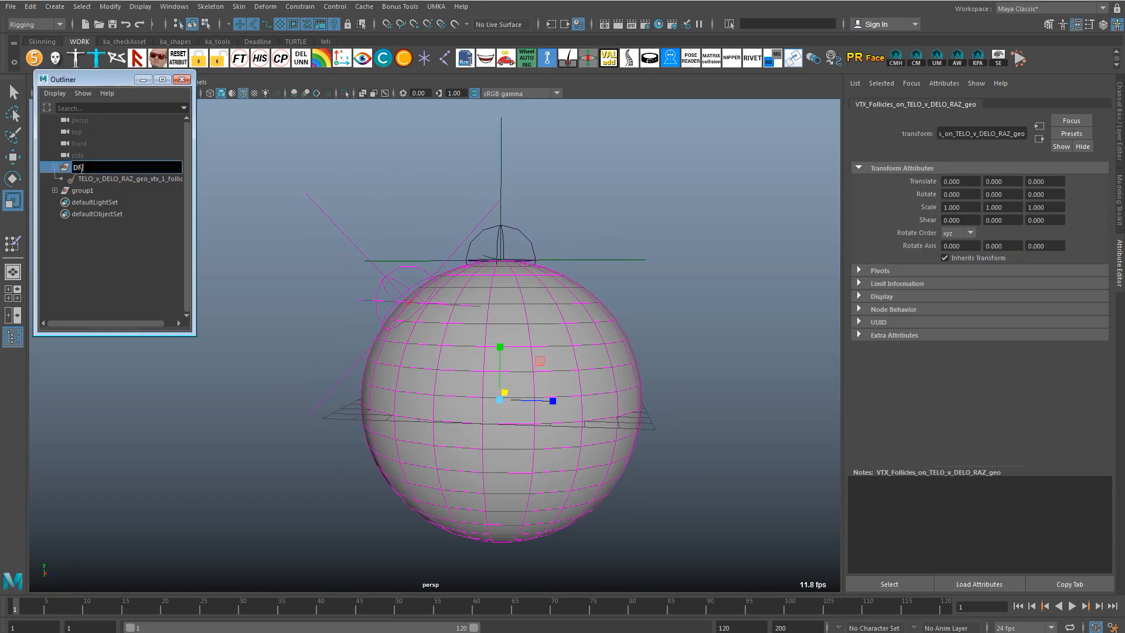
pyautogui.write('T')
pyautogui.press('Return')
pyautogui.keyDown('ctrl'); pyautogui.click(89, 189); pyautogui.keyUp('ctrl')
pyautogui.press('p')
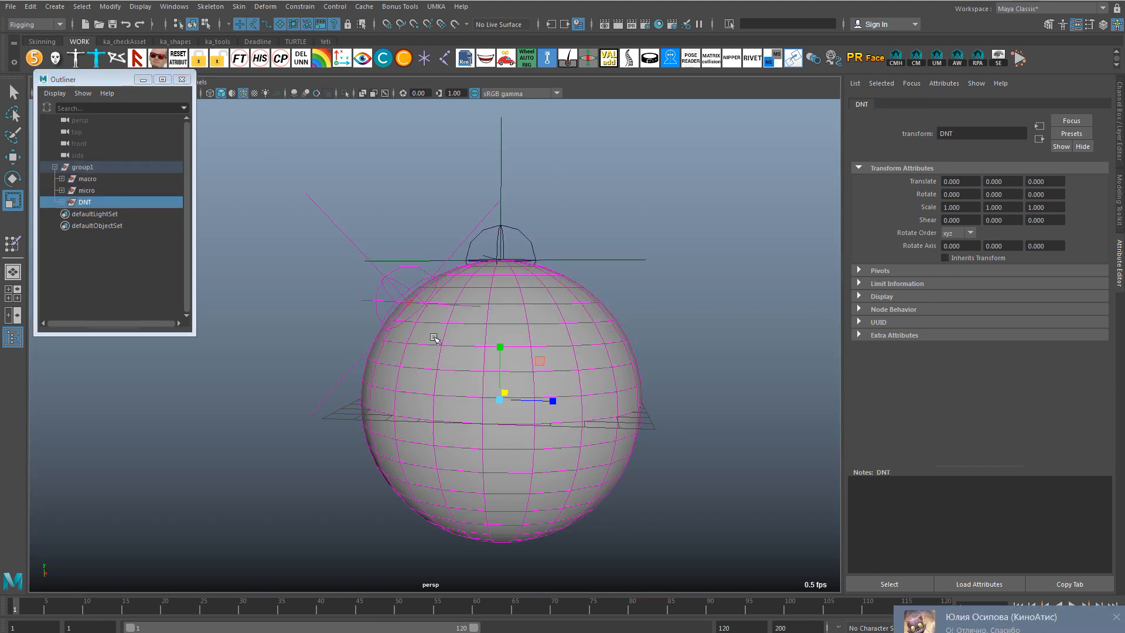
# Raise joint_1 above the sphere to a Translate Y of about 1.118 and scale it uniformly to about 2.46
pyautogui.click(184, 547)
pyautogui.keyDown('alt'); pyautogui.moveTo(183, 547); pyautogui.dragTo(326, 231); pyautogui.keyUp('alt')
pyautogui.click(390, 300)
pyautogui.press('w')
pyautogui.click(480, 264)
pyautogui.moveTo(481, 234); pyautogui.dragTo(481, 118)
pyautogui.keyDown('alt'); pyautogui.moveTo(537, 223); pyautogui.dragTo(459, 246, button='right'); pyautogui.keyUp('alt')
pyautogui.moveTo(470, 200); pyautogui.dragTo(697, 232)
# Try transforming the joint on the side of the sphere and undo the change
pyautogui.click(308, 310)
pyautogui.hotkey('ctrl', 'z')
pyautogui.moveTo(317, 319); pyautogui.dragTo(477, 366)
pyautogui.hotkey('ctrl', 'z')
# Rename group1 as rig and test scaling the whole group uniformly down to about 0.409
pyautogui.doubleClick(87, 168)
pyautogui.write('rig')
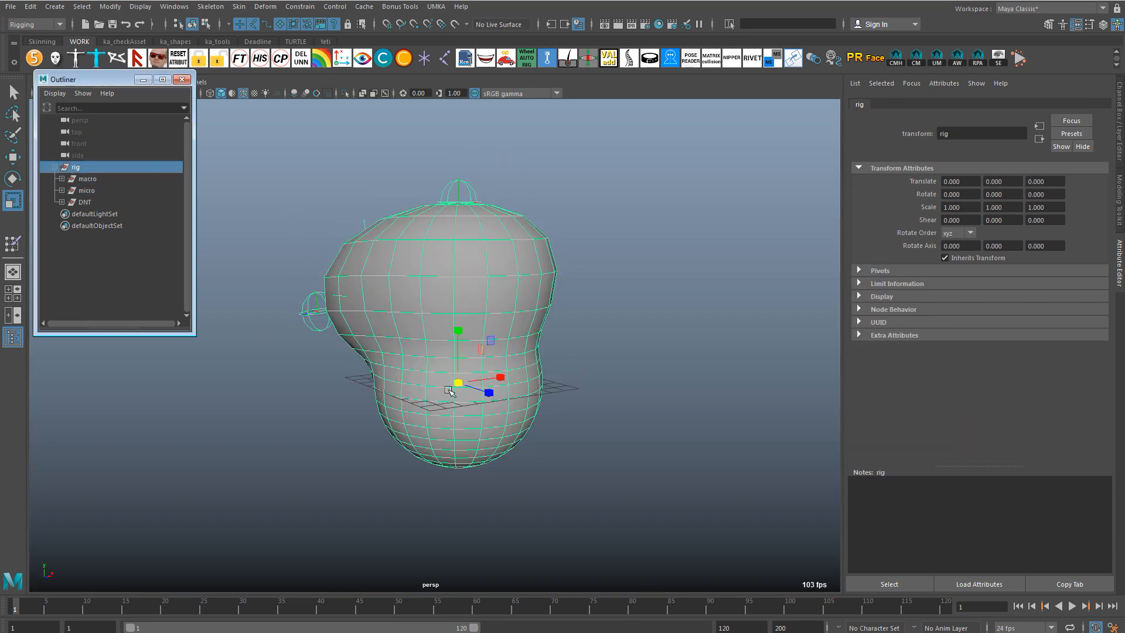
pyautogui.moveTo(457, 384); pyautogui.dragTo(259, 398)
pyautogui.keyDown('alt'); pyautogui.moveTo(259, 398); pyautogui.dragTo(305, 422); pyautogui.keyUp('alt')
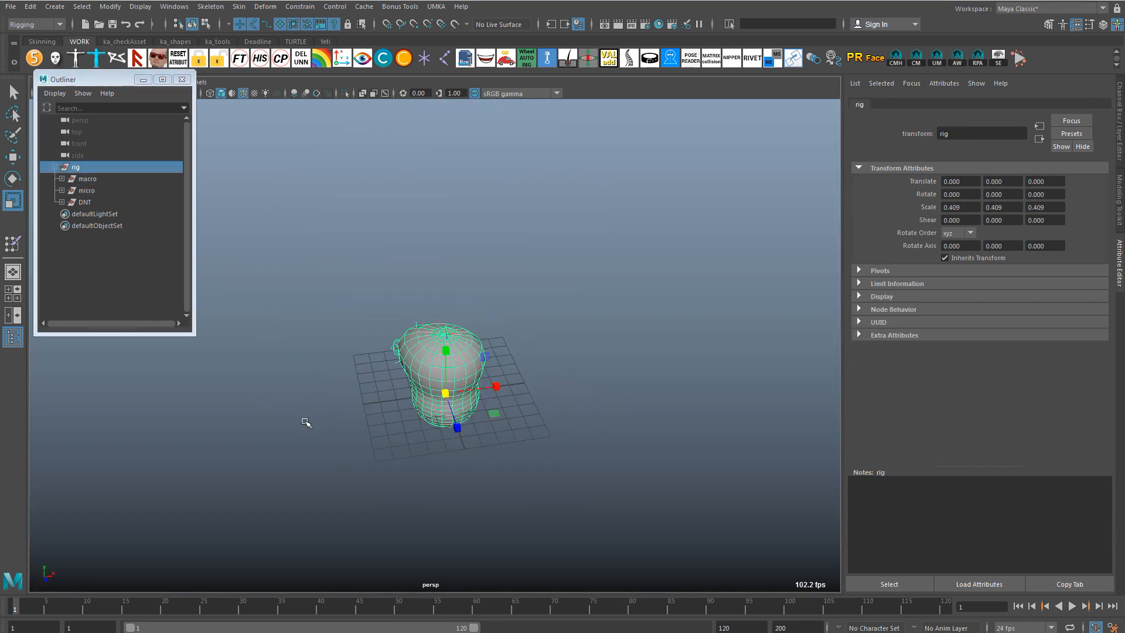
pyautogui.moveTo(457, 387); pyautogui.dragTo(461, 386)
pyautogui.keyDown('alt'); pyautogui.moveTo(469, 386); pyautogui.dragTo(644, 369); pyautogui.keyUp('alt')
pyautogui.moveTo(527, 388); pyautogui.dragTo(517, 390)
pyautogui.keyDown('alt'); pyautogui.moveTo(518, 390); pyautogui.dragTo(292, 264); pyautogui.keyUp('alt')
# Undo the test scaling and the renaming of the top group
pyautogui.hotkey('ctrl', 'z')
pyautogui.hotkey('ctrl', 'z')
pyautogui.hotkey('ctrl', 'z')
pyautogui.hotkey('ctrl', 'z')
pyautogui.hotkey('ctrl', 'z')
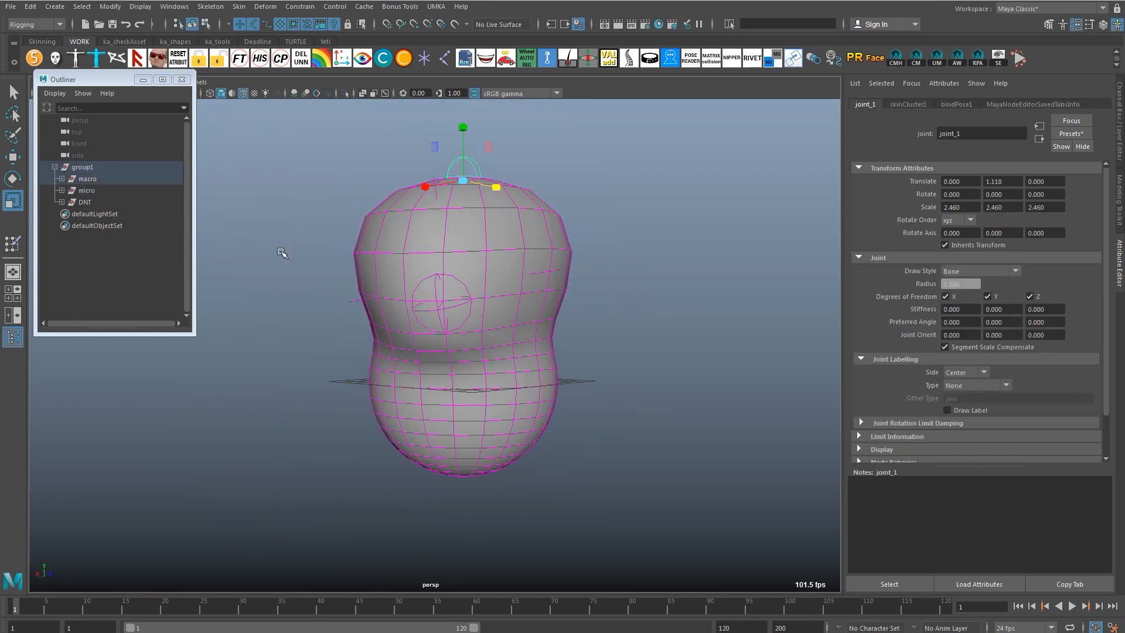
# Rename group1 as rig and set joint_1's Translate Y to 0
pyautogui.doubleClick(85, 169)
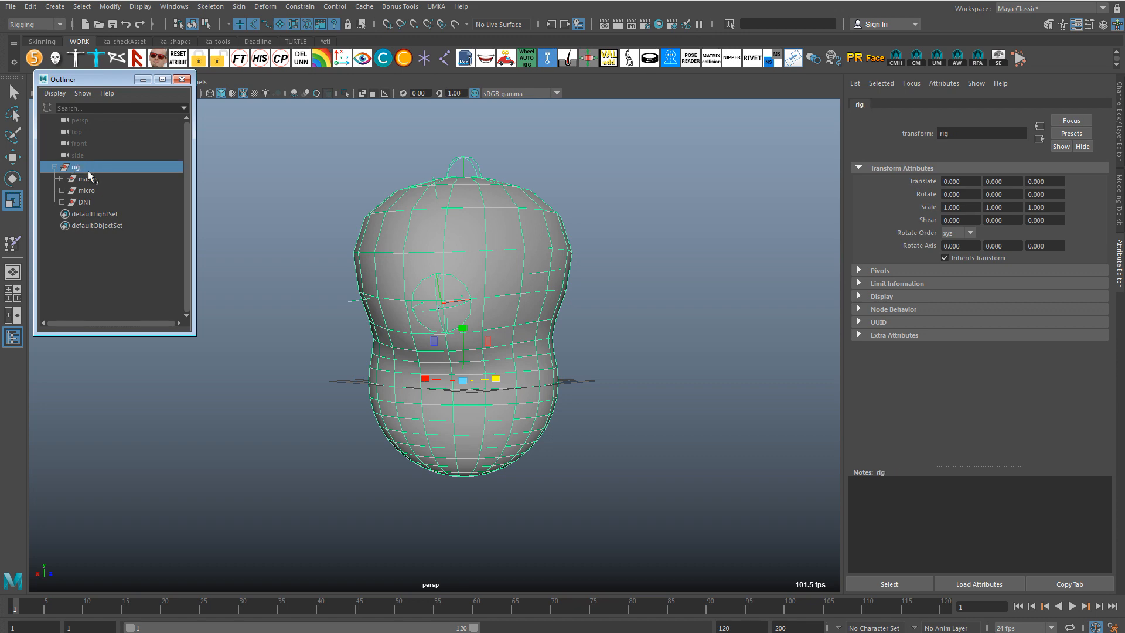
pyautogui.click(1117, 120)
pyautogui.keyDown('alt'); pyautogui.moveTo(414, 187); pyautogui.dragTo(505, 150); pyautogui.keyUp('alt')
pyautogui.click(529, 134)
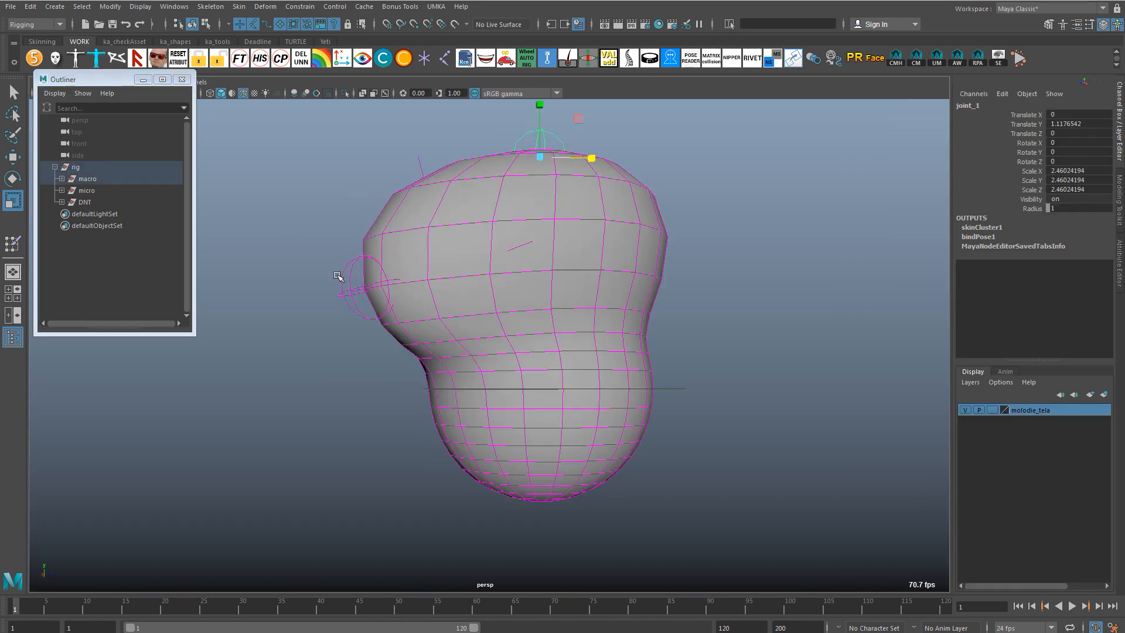
pyautogui.write('0')
pyautogui.press('Return')
pyautogui.keyDown('alt'); pyautogui.moveTo(735, 264); pyautogui.dragTo(696, 236); pyautogui.keyUp('alt')
# Set joint_1's Scale X, Y and Z to 1 and deselect it
pyautogui.click(83, 170)
pyautogui.keyDown('alt'); pyautogui.moveTo(609, 205); pyautogui.dragTo(614, 182); pyautogui.keyUp('alt')
pyautogui.click(614, 184)
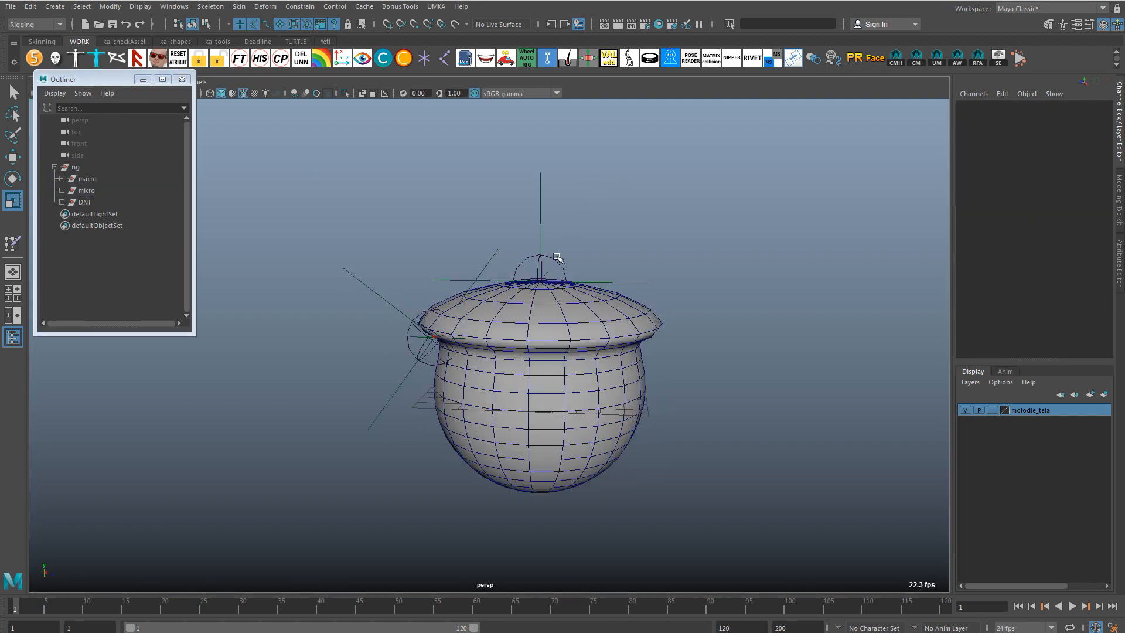
pyautogui.click(559, 261)
pyautogui.write('1')
pyautogui.press('Return')
pyautogui.click(713, 222)
pyautogui.keyDown('alt'); pyautogui.moveTo(609, 261); pyautogui.dragTo(632, 263); pyautogui.keyUp('alt')
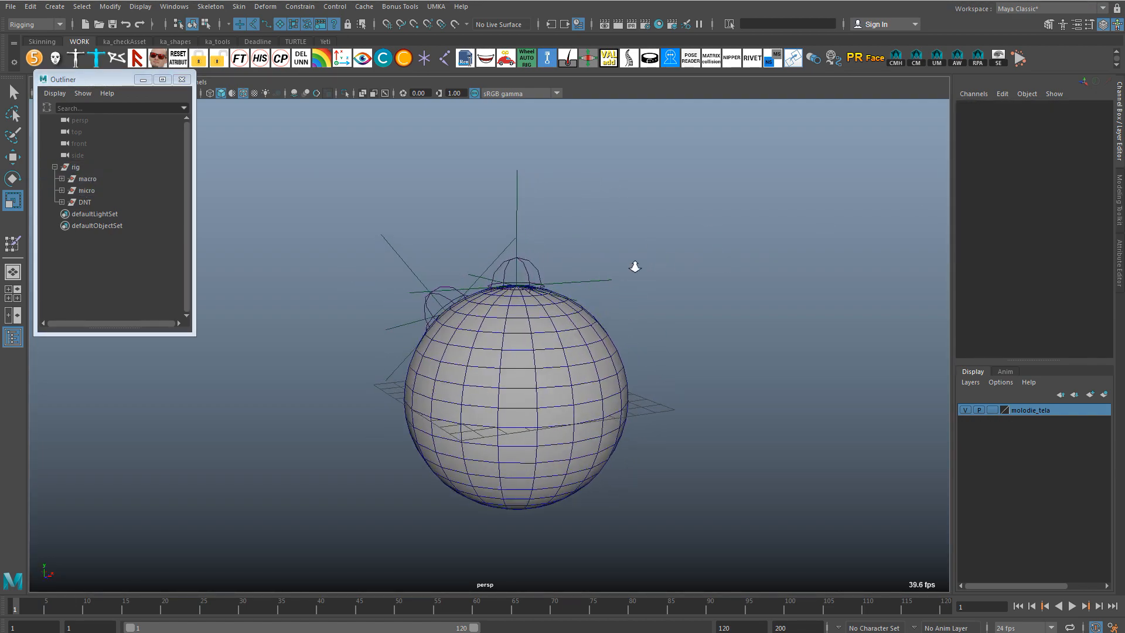
pyautogui.keyDown('alt'); pyautogui.moveTo(633, 264); pyautogui.dragTo(707, 266, button='right'); pyautogui.keyUp('alt')
pyautogui.keyDown('alt'); pyautogui.moveTo(708, 266); pyautogui.dragTo(676, 274, button='middle'); pyautogui.keyUp('alt')
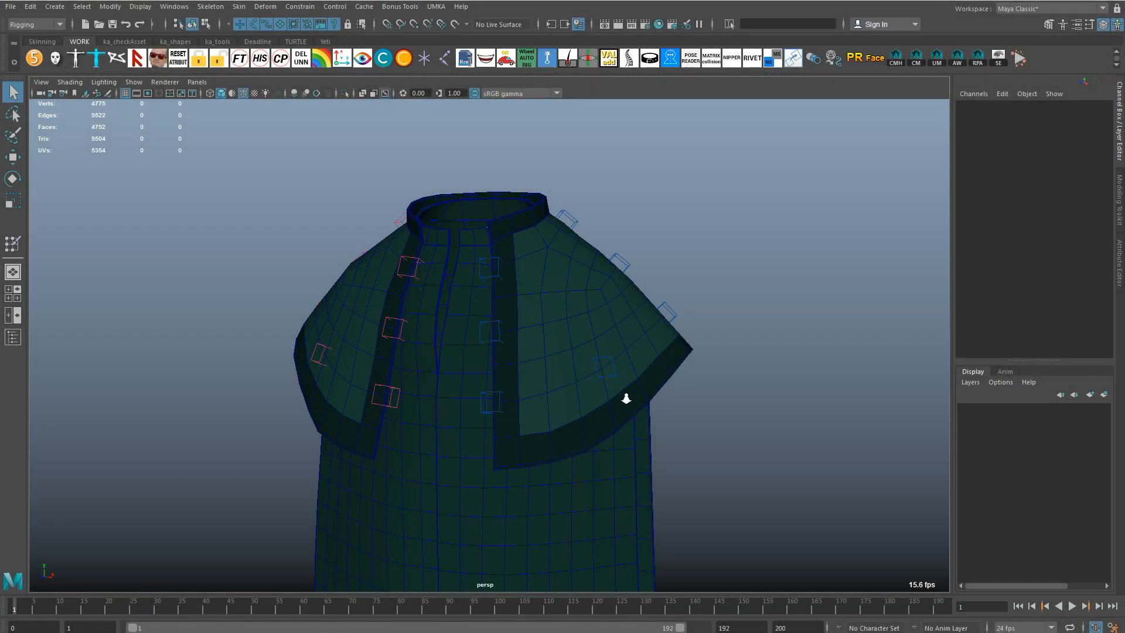
# Select the coachman's left shoulder control and turn off selection highlighting in the viewport
pyautogui.keyDown('alt'); pyautogui.moveTo(626, 398); pyautogui.dragTo(718, 293); pyautogui.keyUp('alt')
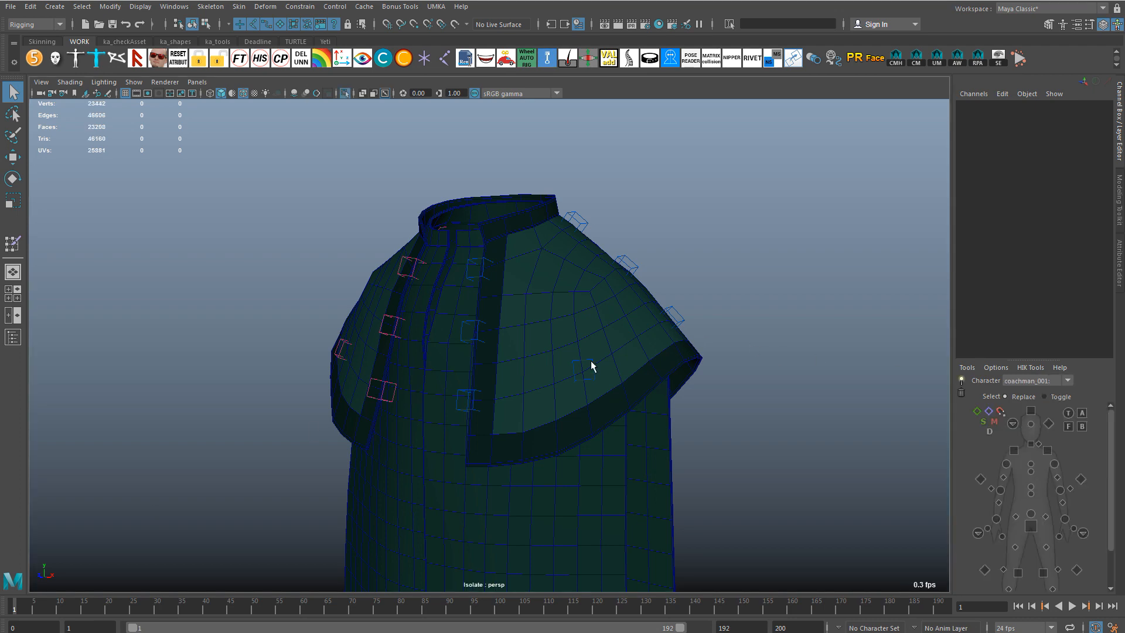
pyautogui.keyDown('alt'); pyautogui.moveTo(590, 363); pyautogui.dragTo(560, 308); pyautogui.keyUp('alt')
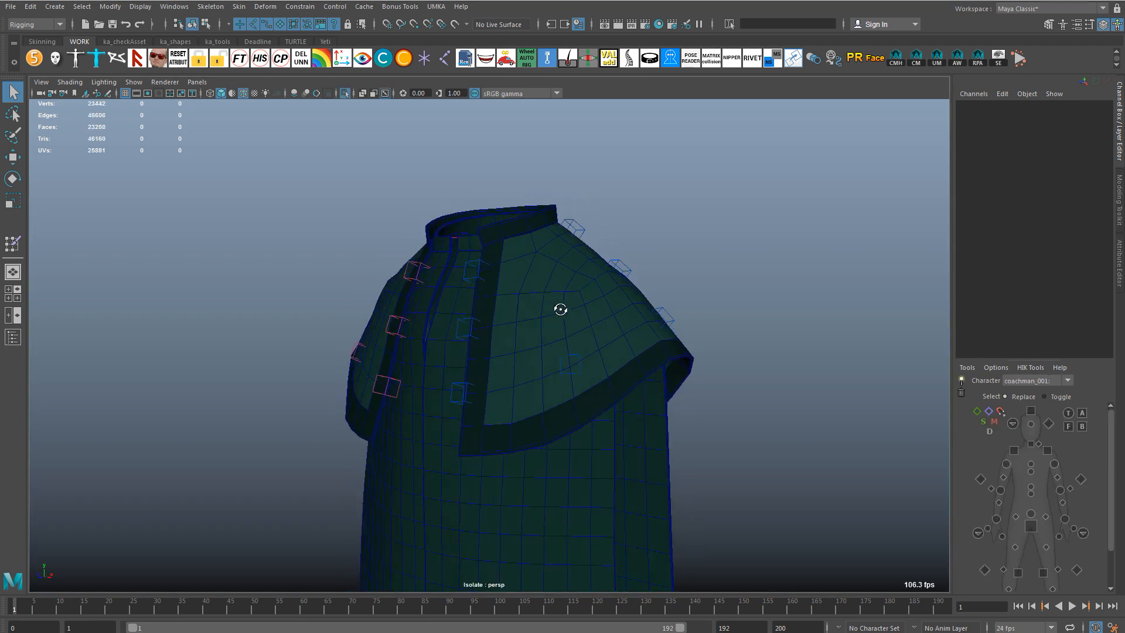
pyautogui.keyDown('alt'); pyautogui.moveTo(560, 308); pyautogui.dragTo(554, 323, button='middle'); pyautogui.keyUp('alt')
pyautogui.keyDown('alt'); pyautogui.moveTo(554, 323); pyautogui.dragTo(567, 326, button='right'); pyautogui.keyUp('alt')
pyautogui.click(1047, 450)
pyautogui.keyDown('alt'); pyautogui.moveTo(732, 335); pyautogui.dragTo(758, 331); pyautogui.keyUp('alt')
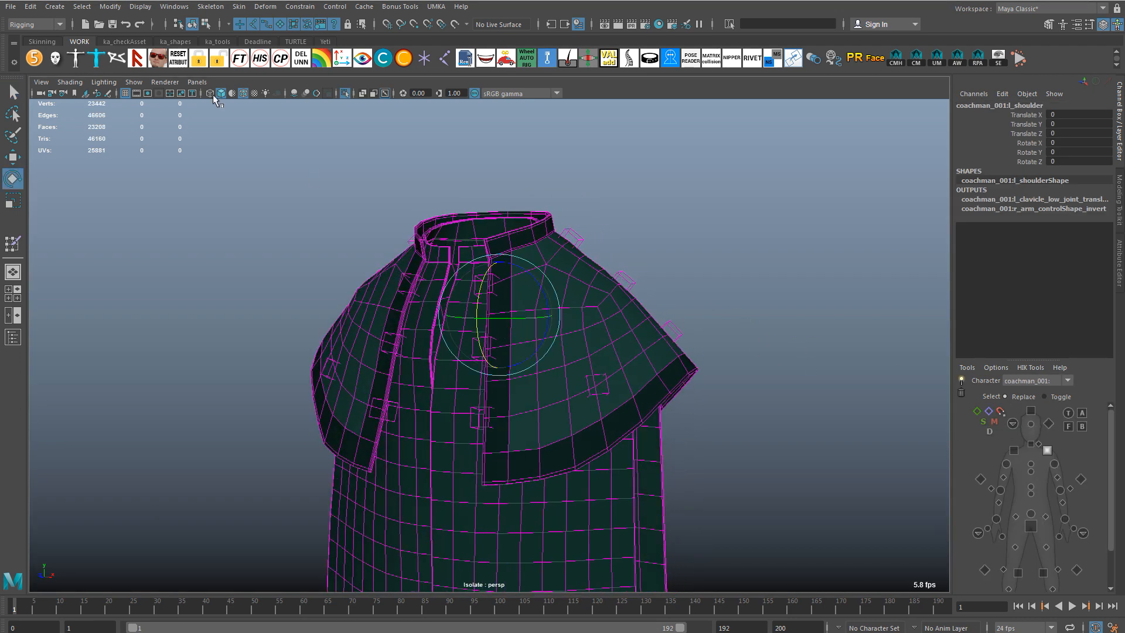
pyautogui.click(134, 83)
pyautogui.click(169, 568)
# Rotate the left shoulder control and try pulling the l_cape_5 control outward from the cape
pyautogui.moveTo(533, 294); pyautogui.dragTo(511, 261)
pyautogui.keyDown('alt'); pyautogui.moveTo(516, 264); pyautogui.dragTo(376, 276); pyautogui.keyUp('alt')
pyautogui.click(302, 280)
pyautogui.keyDown('alt'); pyautogui.moveTo(303, 279); pyautogui.dragTo(331, 291); pyautogui.keyUp('alt')
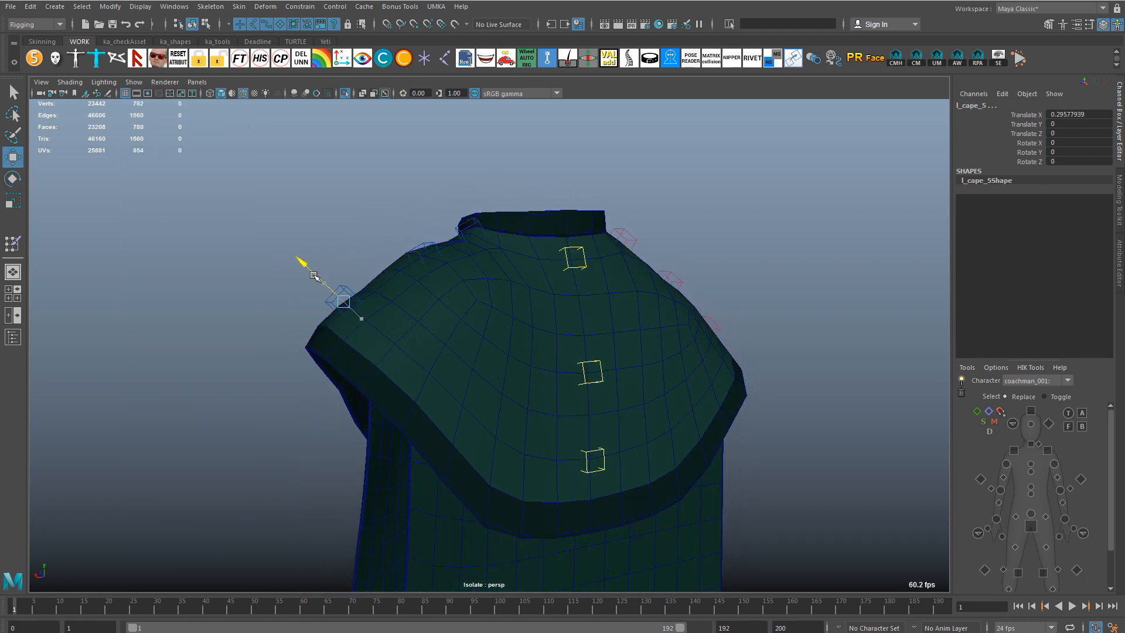
pyautogui.moveTo(313, 238); pyautogui.dragTo(224, 258)
pyautogui.hotkey('ctrl', 'z')
pyautogui.hotkey('ctrl', 'z')
pyautogui.hotkey('ctrl', 'z')
# Try rotating cape_2 about 23 degrees in X, undo it, and select the l_cape_2 control
pyautogui.click(346, 346)
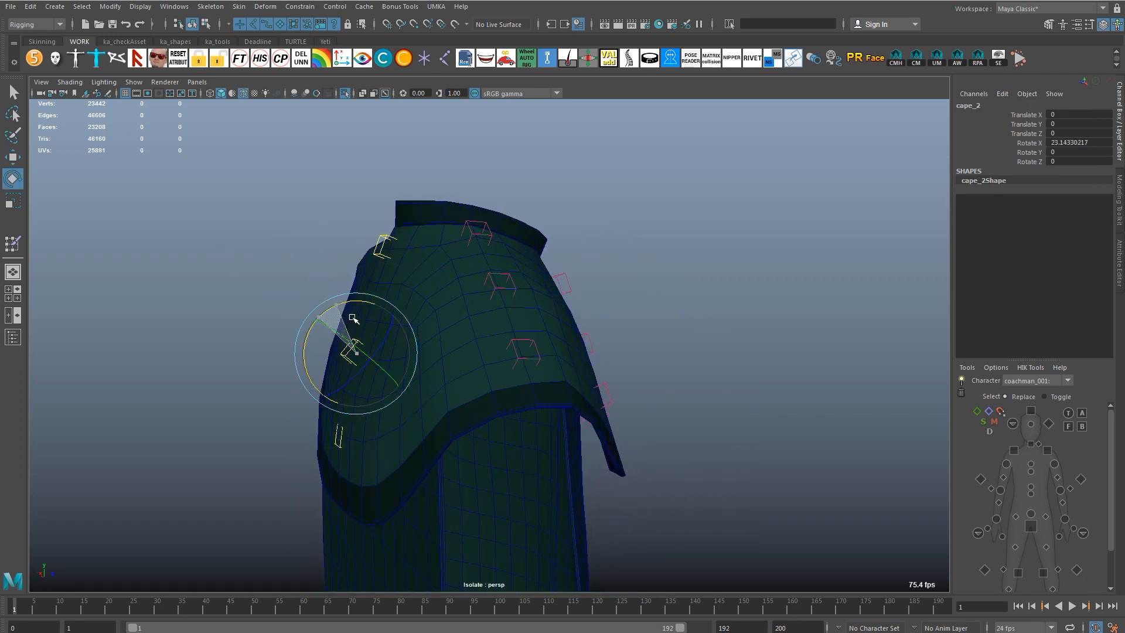
pyautogui.hotkey('ctrl', 'z')
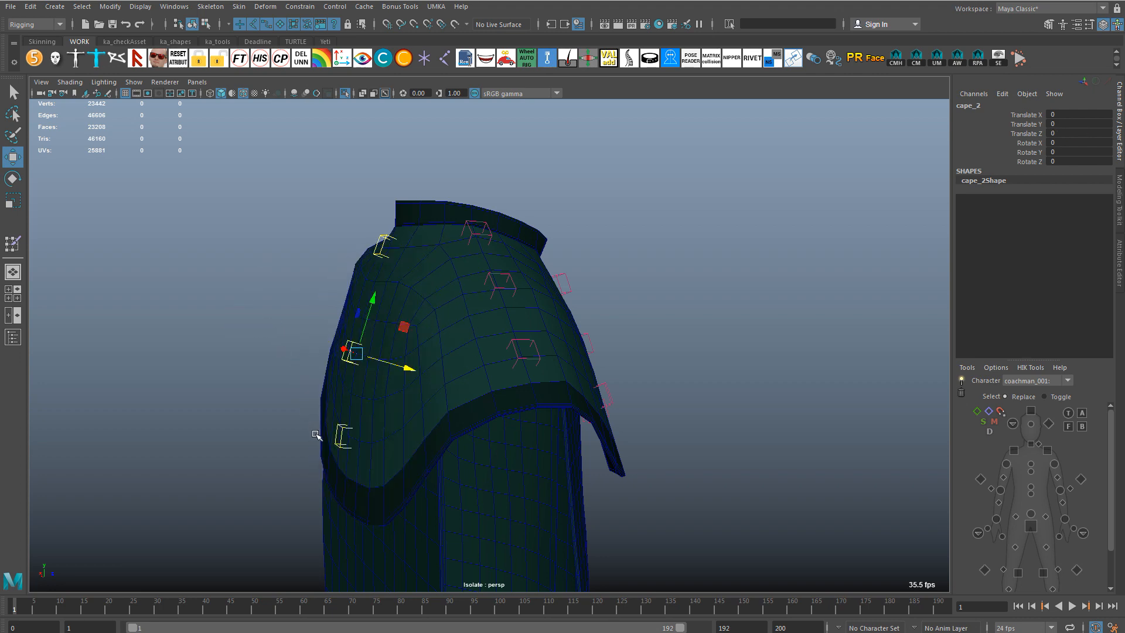
pyautogui.keyDown('alt'); pyautogui.moveTo(350, 439); pyautogui.dragTo(436, 438); pyautogui.keyUp('alt')
pyautogui.click(460, 438)
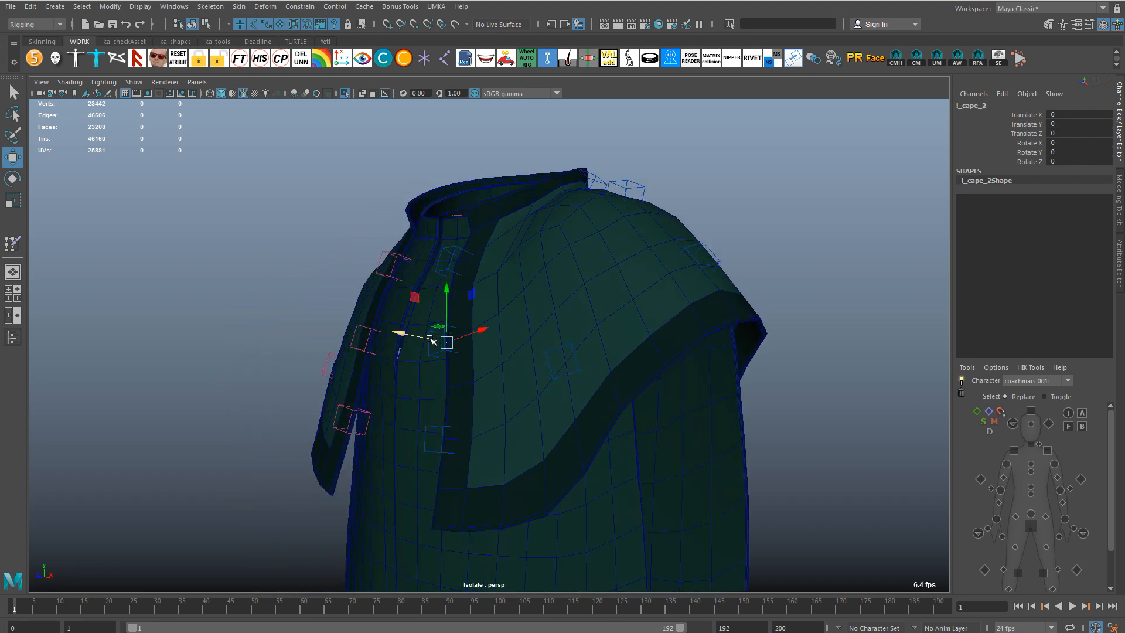
# Rotate the left shoulder control back and forth to test the cape, ending at about 8, -8, -3 degrees
pyautogui.click(1047, 449)
pyautogui.press('e')
pyautogui.keyDown('alt'); pyautogui.moveTo(469, 250); pyautogui.dragTo(550, 252); pyautogui.keyUp('alt')
pyautogui.moveTo(536, 293); pyautogui.dragTo(610, 328)
pyautogui.scroll(-1, 610, 327)
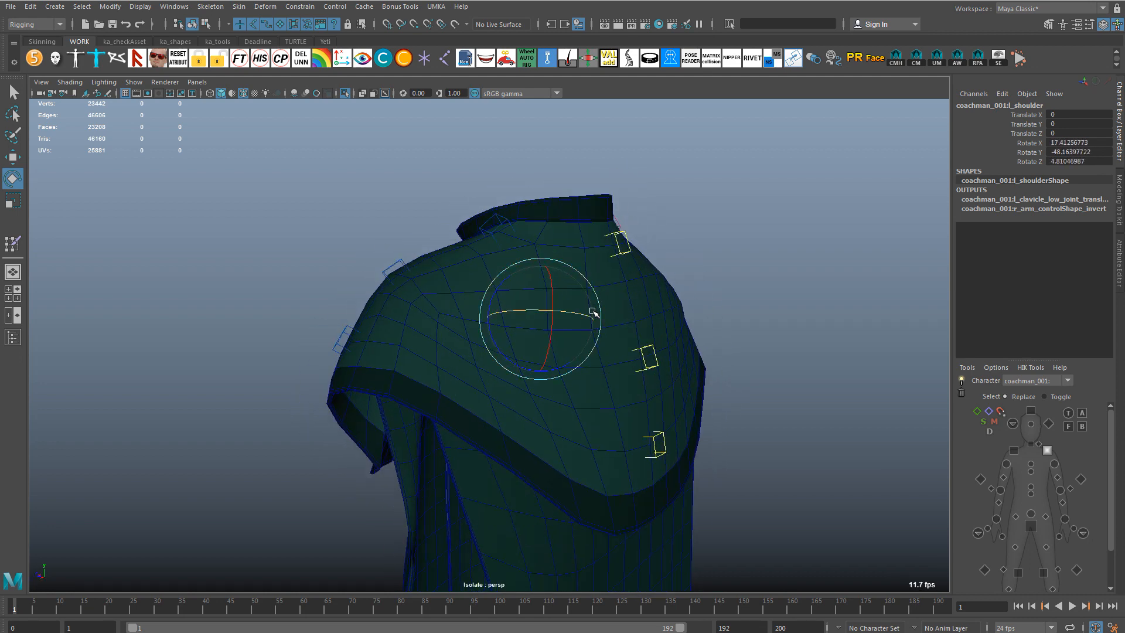
pyautogui.moveTo(554, 301)
pyautogui.mouseDown()
pyautogui.moveTo(568, 321)
pyautogui.moveTo(546, 310)
pyautogui.mouseUp()
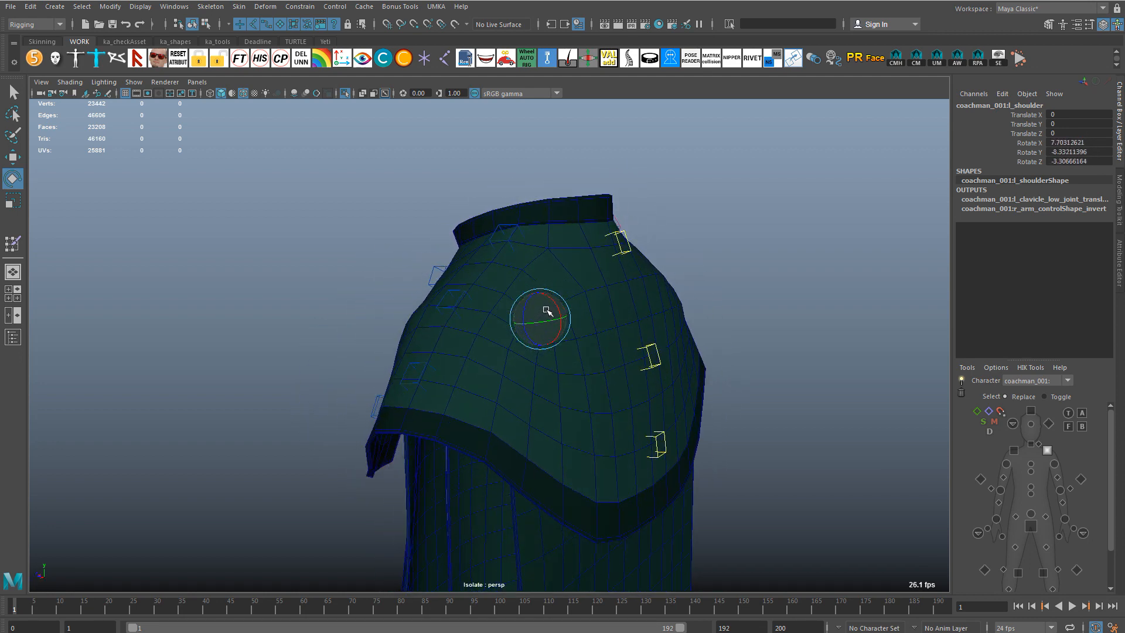
pyautogui.keyDown('alt'); pyautogui.moveTo(644, 234); pyautogui.dragTo(693, 171); pyautogui.keyUp('alt')
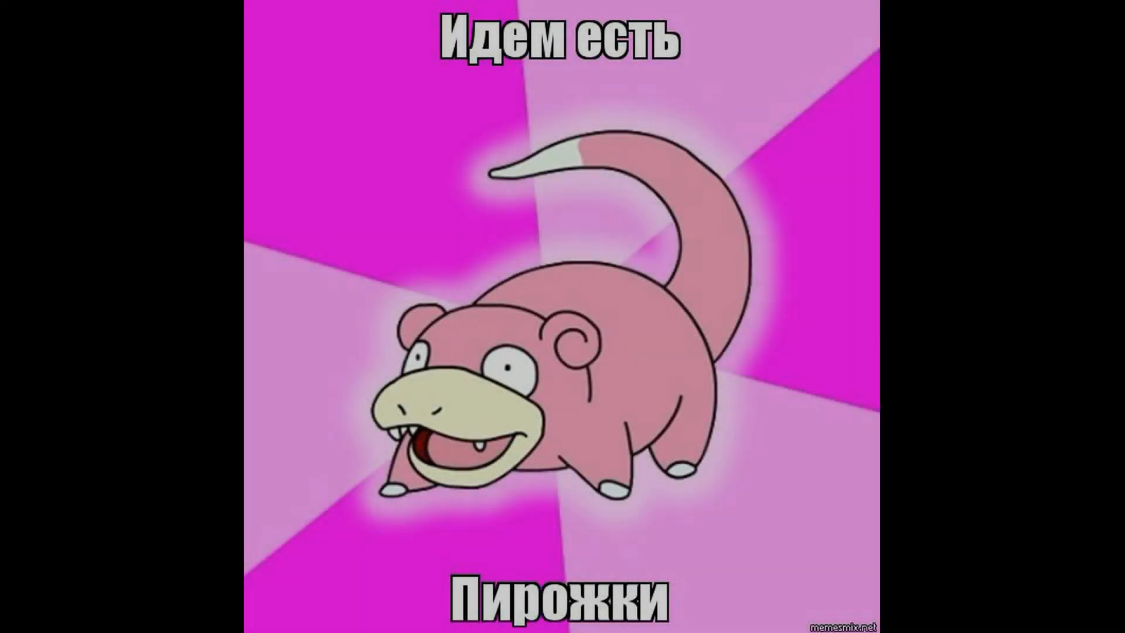